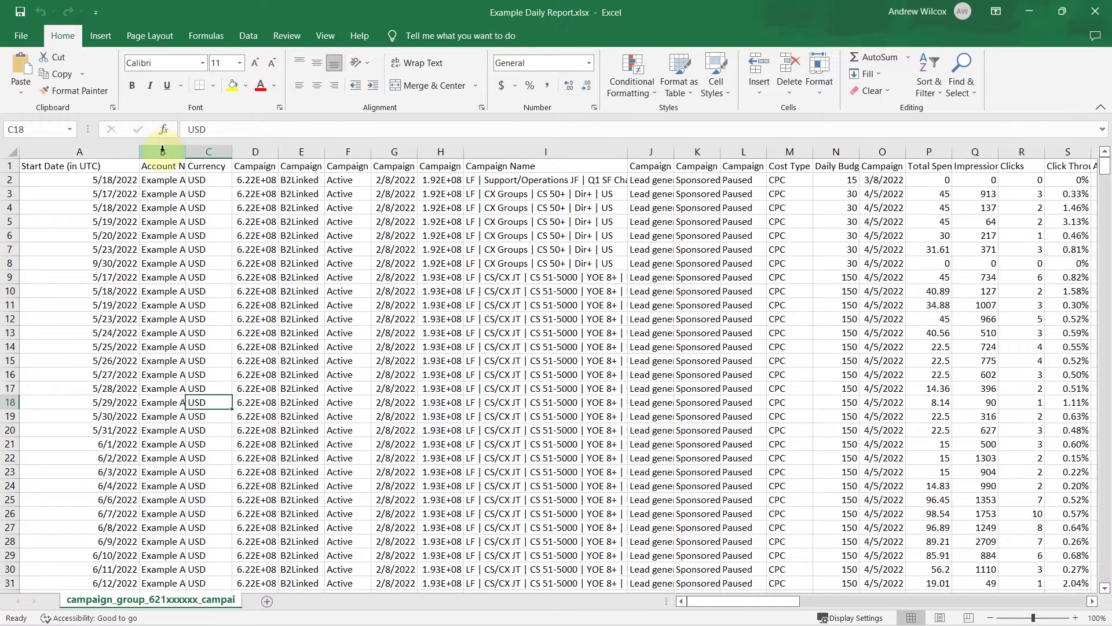
- Insert two blank columns, B and C, right after the Start Date column
drag(163, 153, 208, 154)
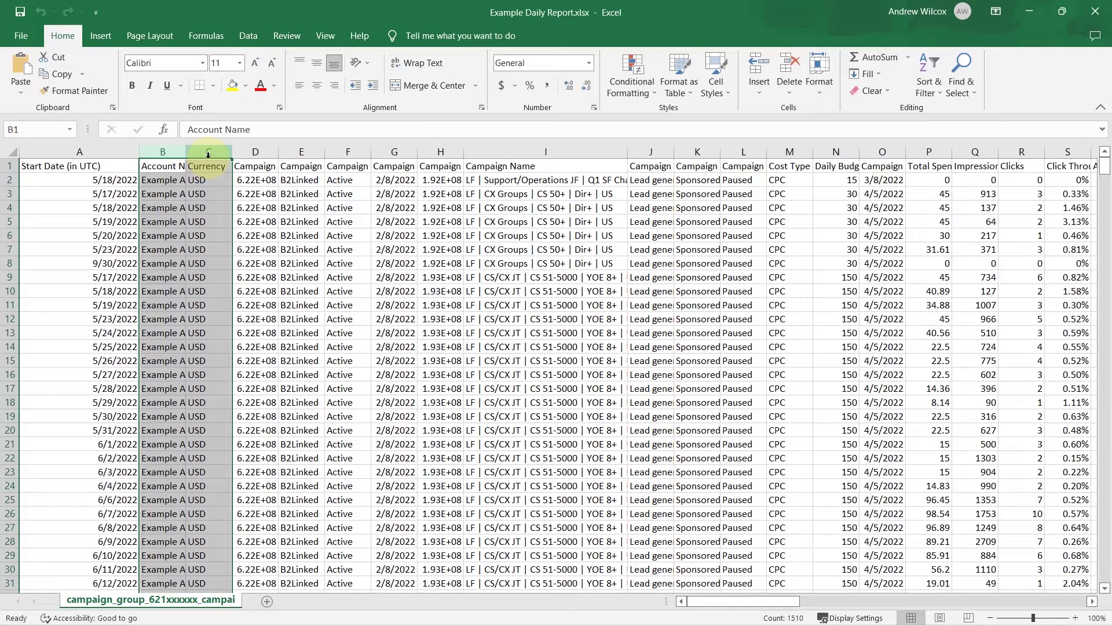
right_click(207, 152)
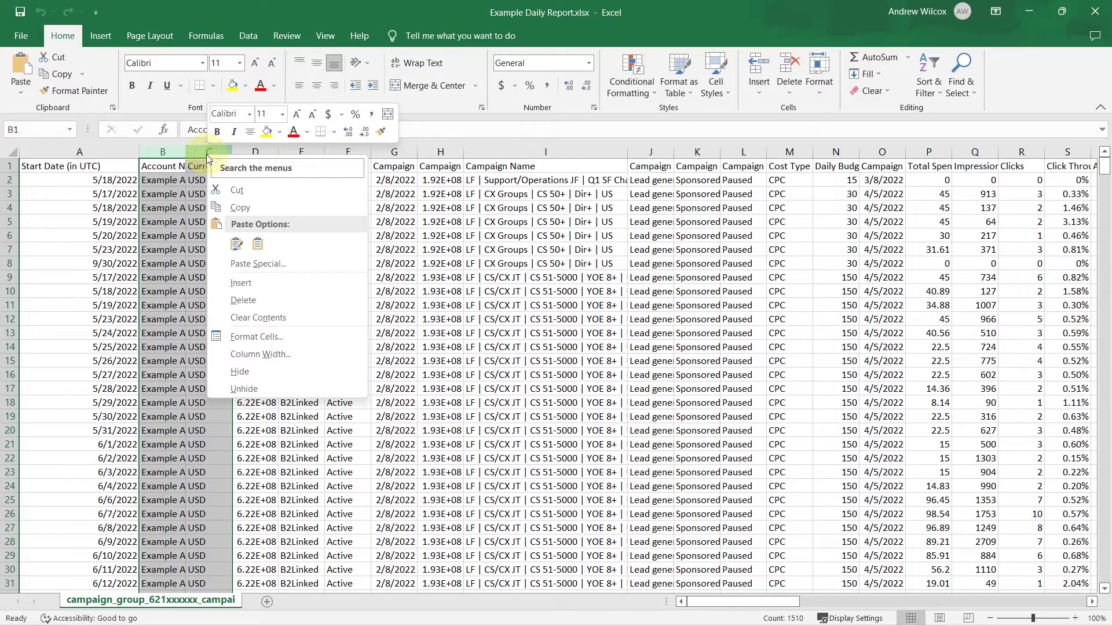
click(240, 284)
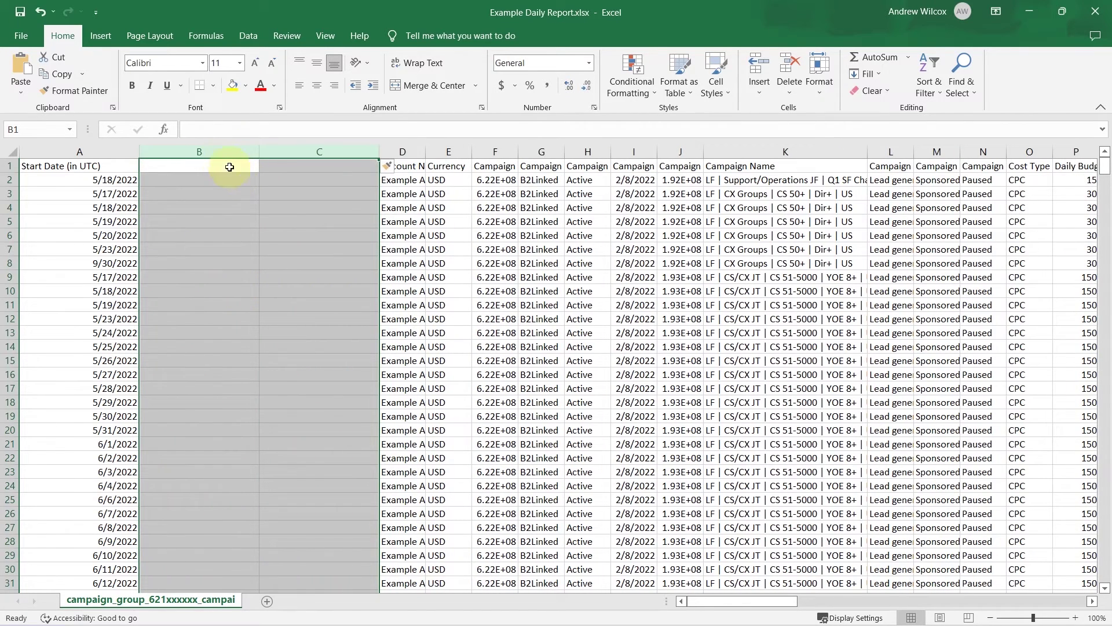
- Head the new columns 'Day of the Week' in B1 and 'Day Number' in C1
click(225, 164)
text(Day)
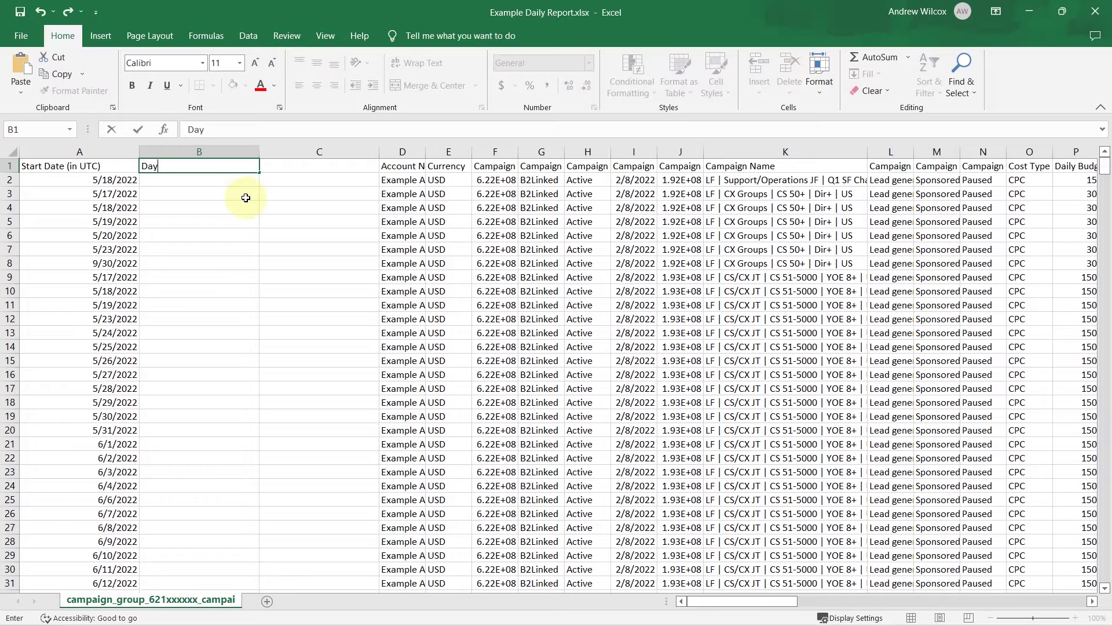
text( of the Week)
key(Tab)
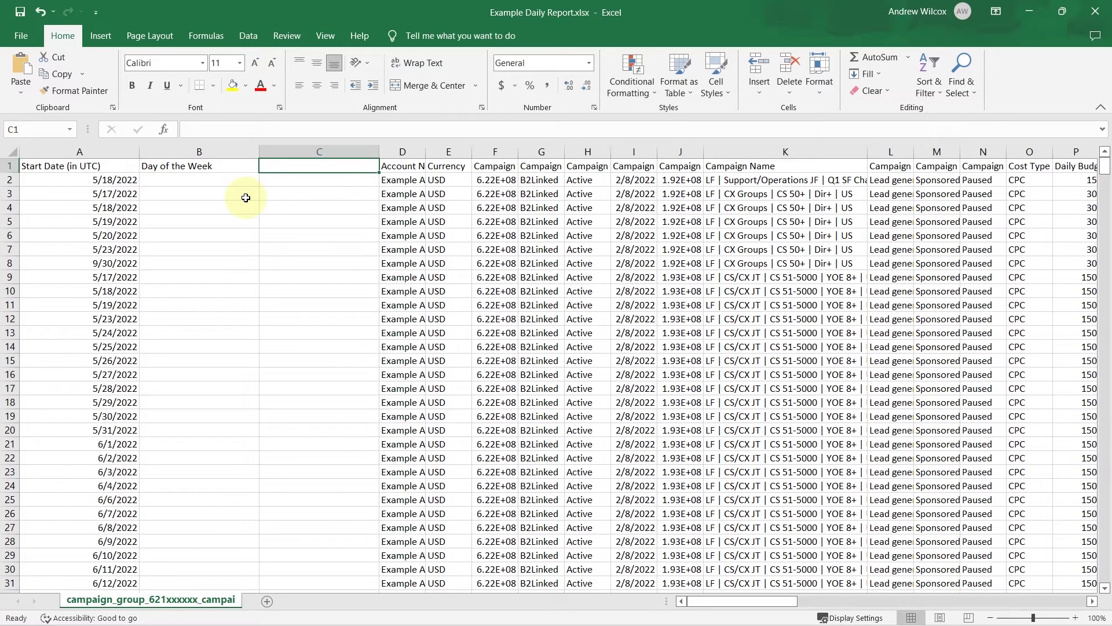
text(Day Number)
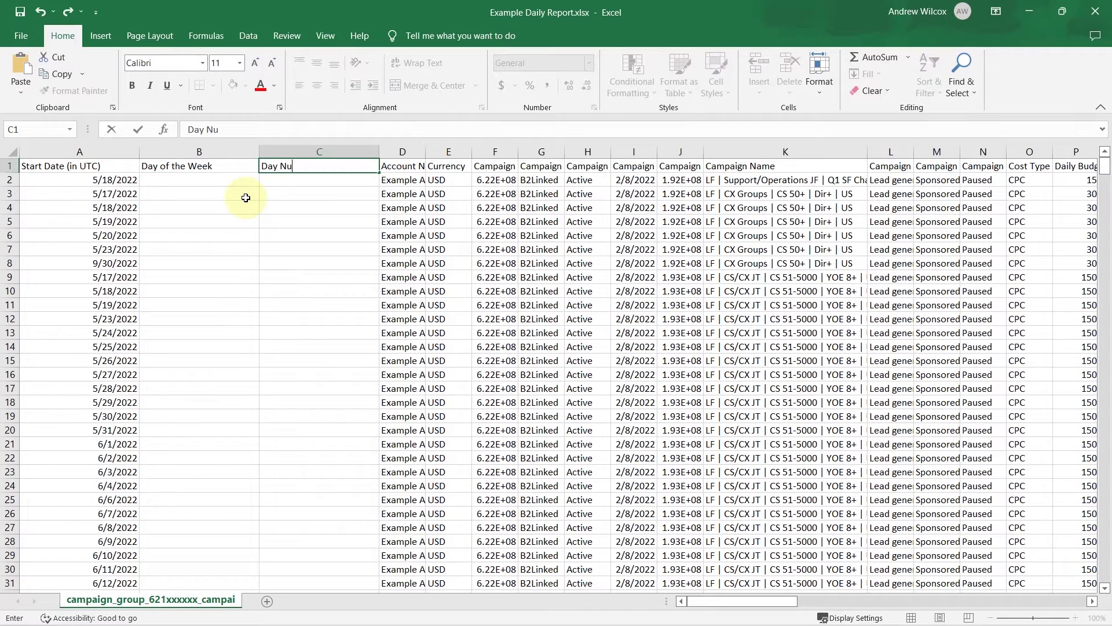
click(218, 170)
click(208, 183)
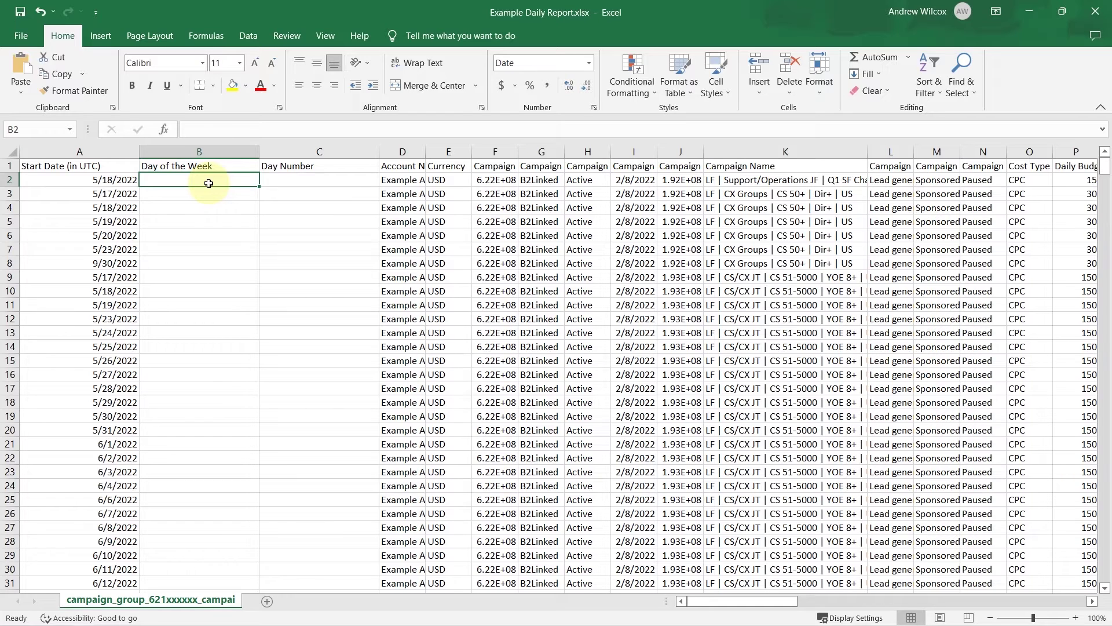
click(68, 176)
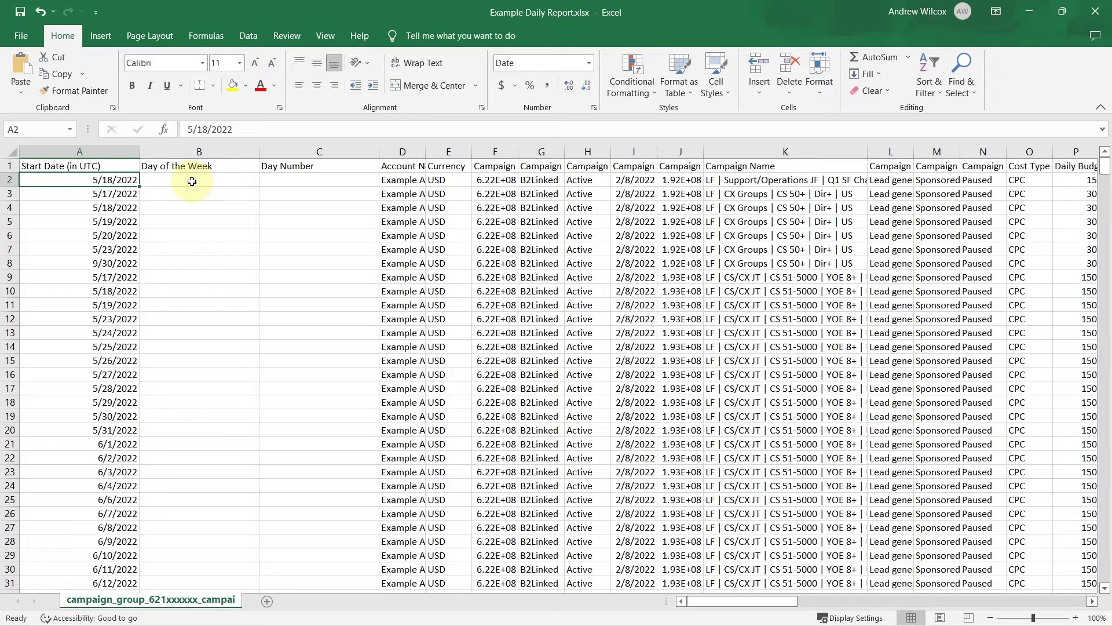
- Enter =TEXT(A2,"dddd") in B2 so it shows the weekday, Wednesday
click(191, 182)
double_click(244, 181)
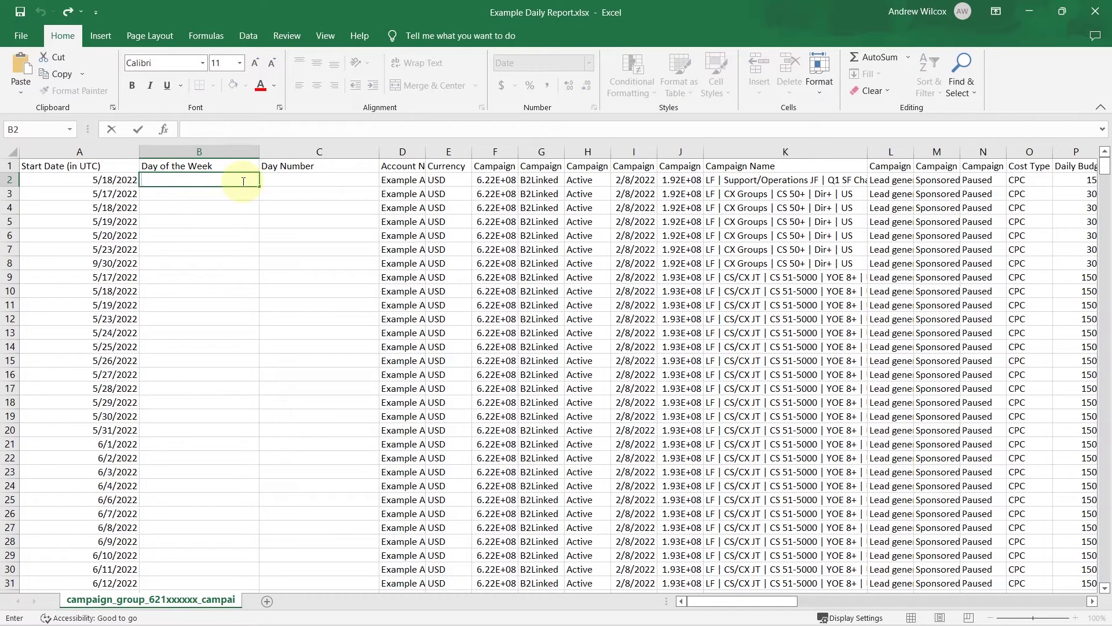
text(=)
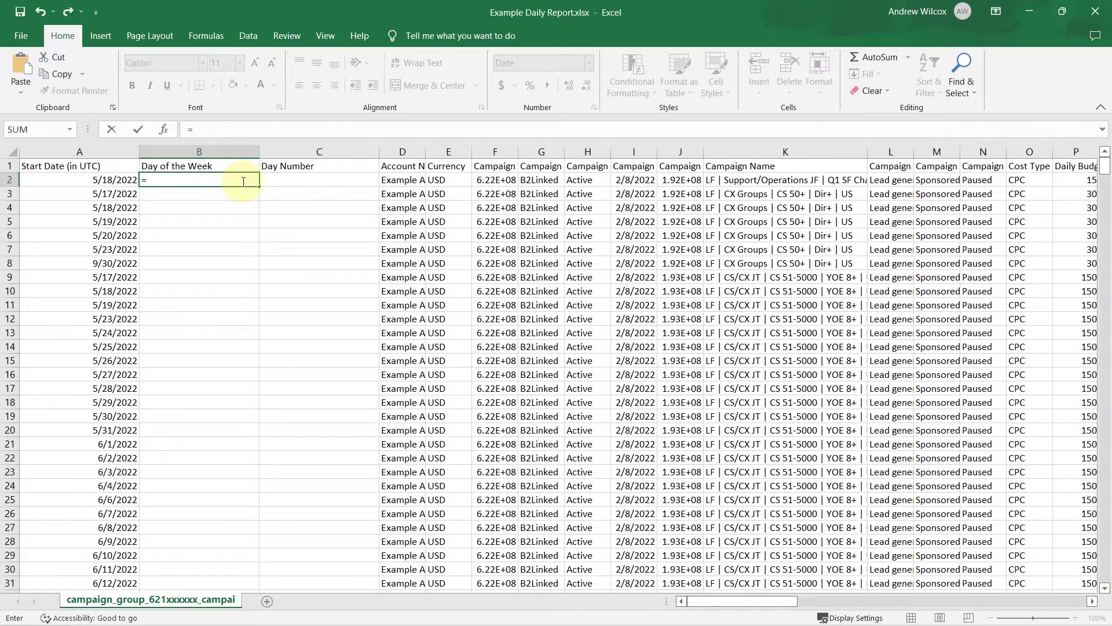
text(text()
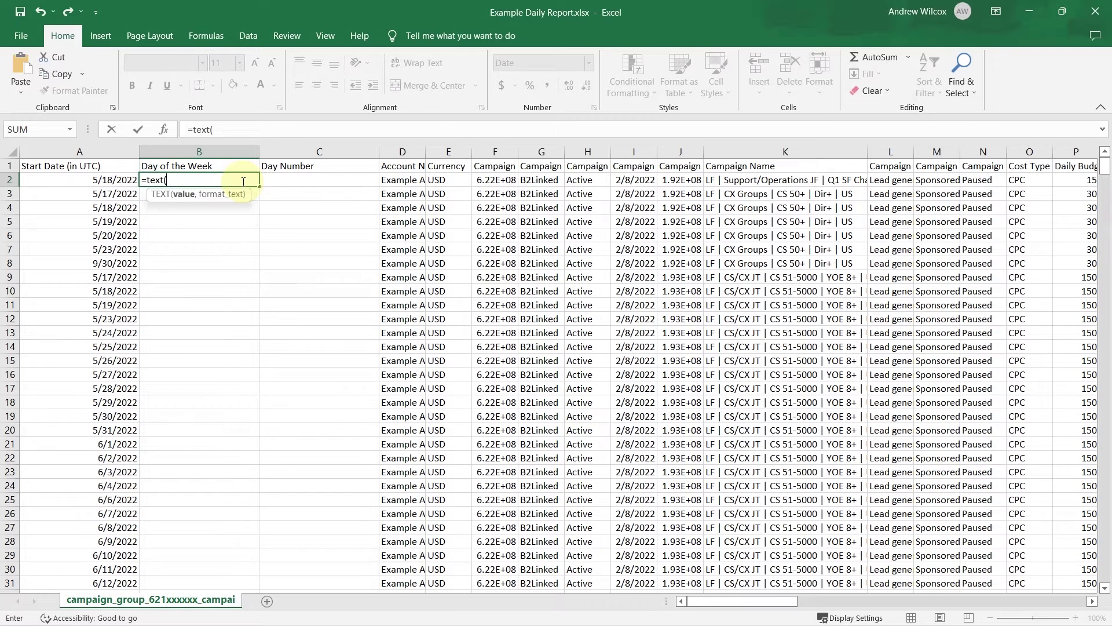
click(102, 180)
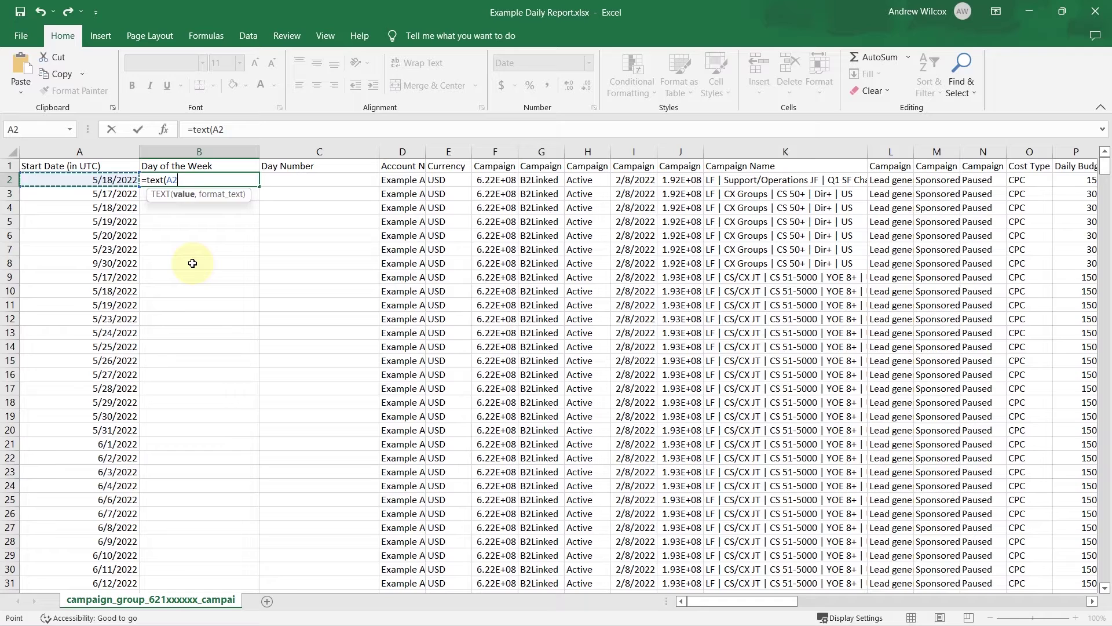
text(,)
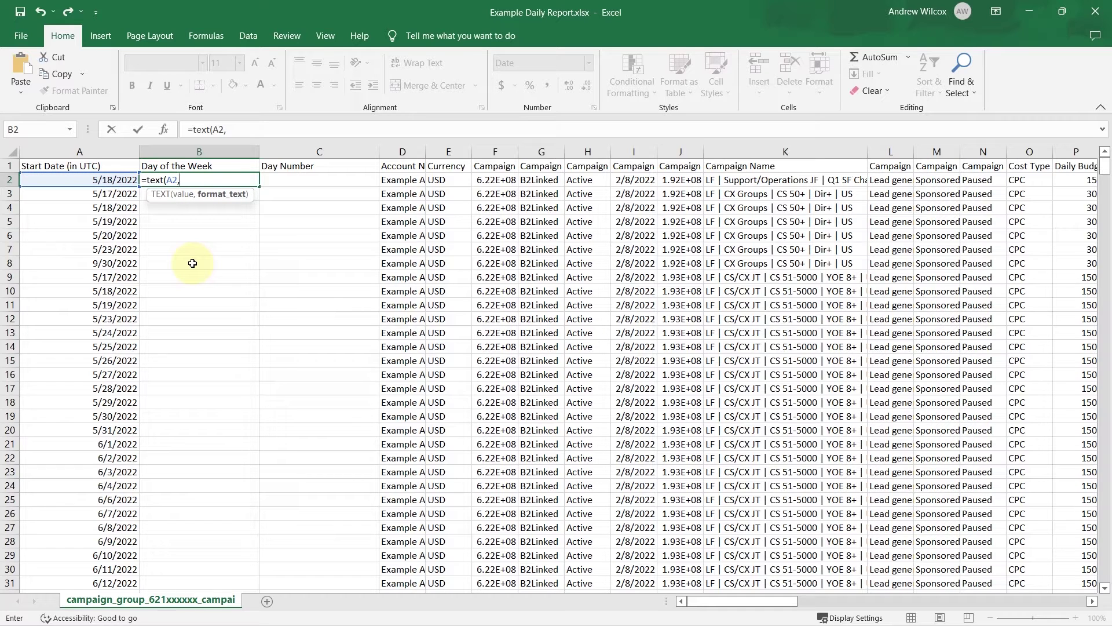
click(216, 178)
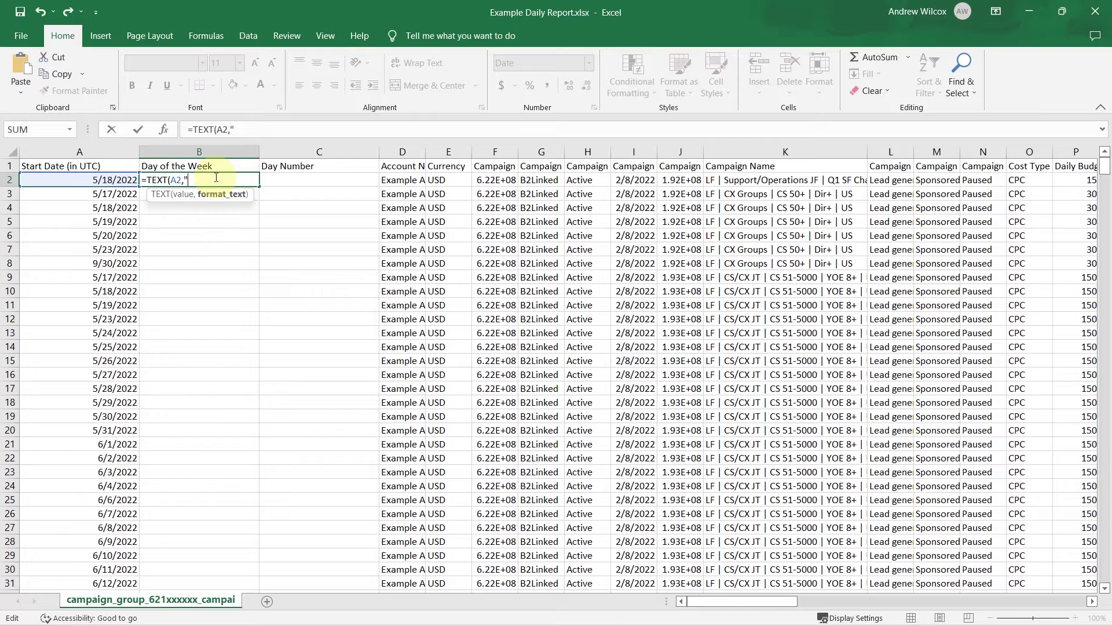
text("dddd"))
key(Return)
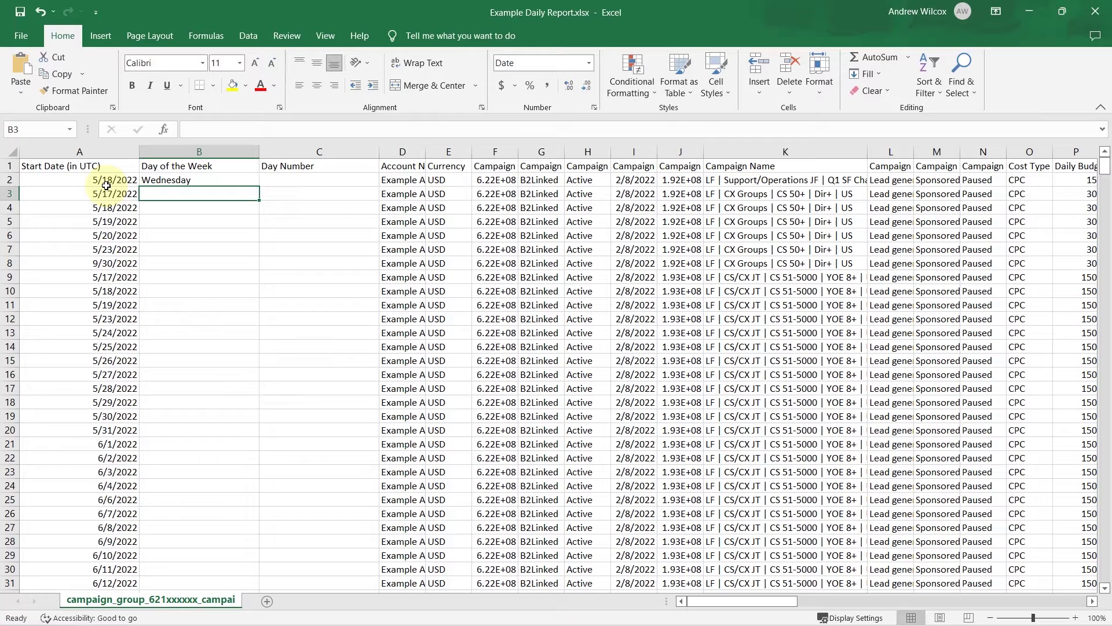
- Copy the weekday formula down column B for all data rows
click(185, 182)
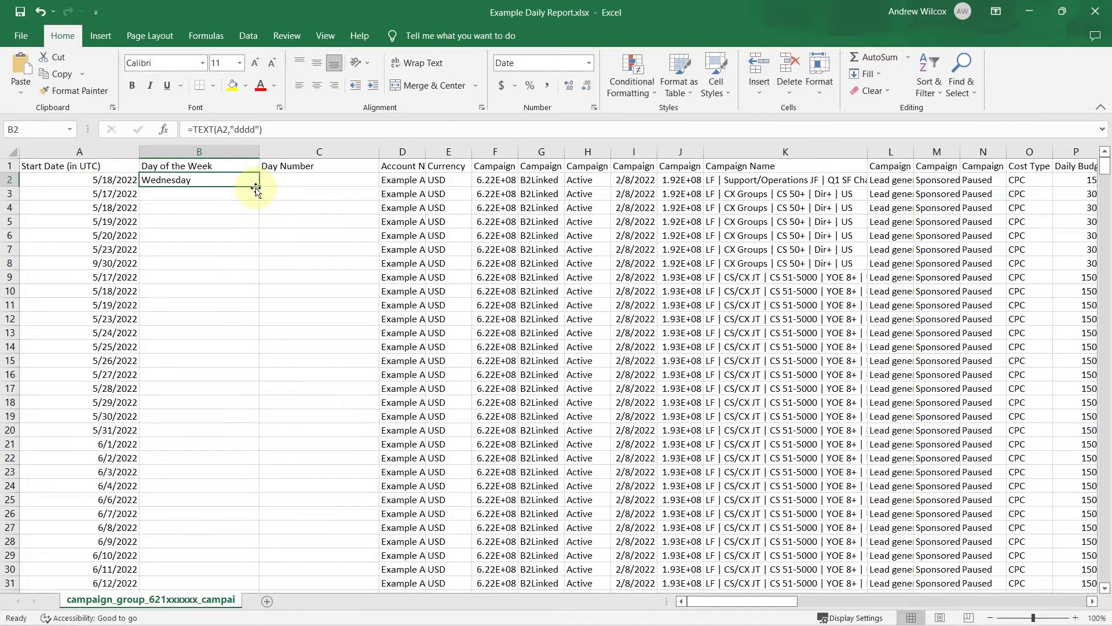
drag(258, 187, 255, 254)
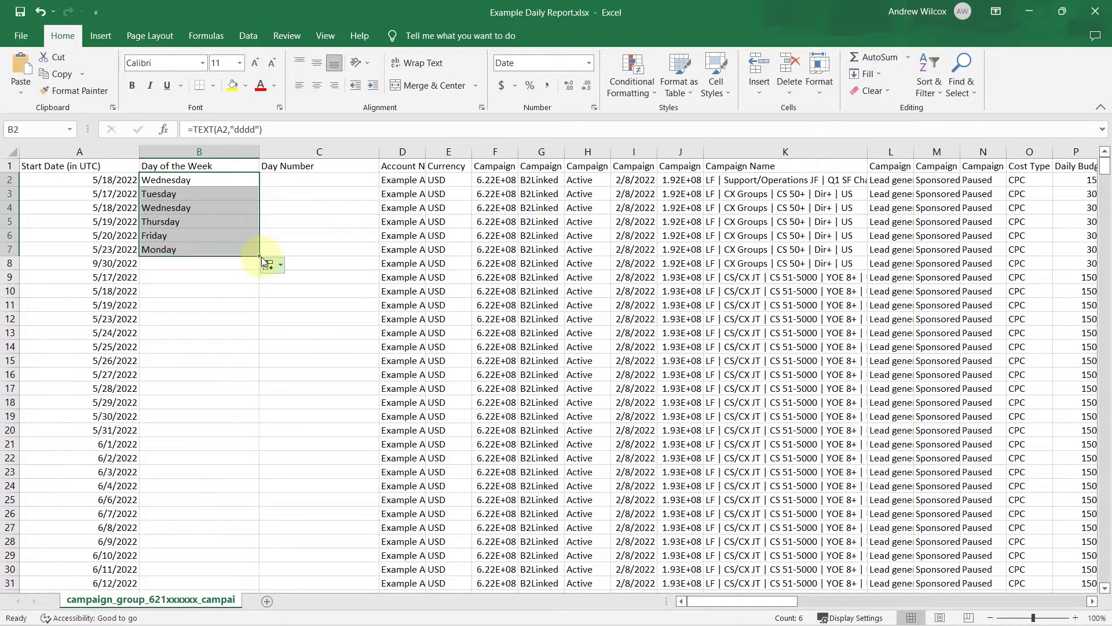
double_click(255, 254)
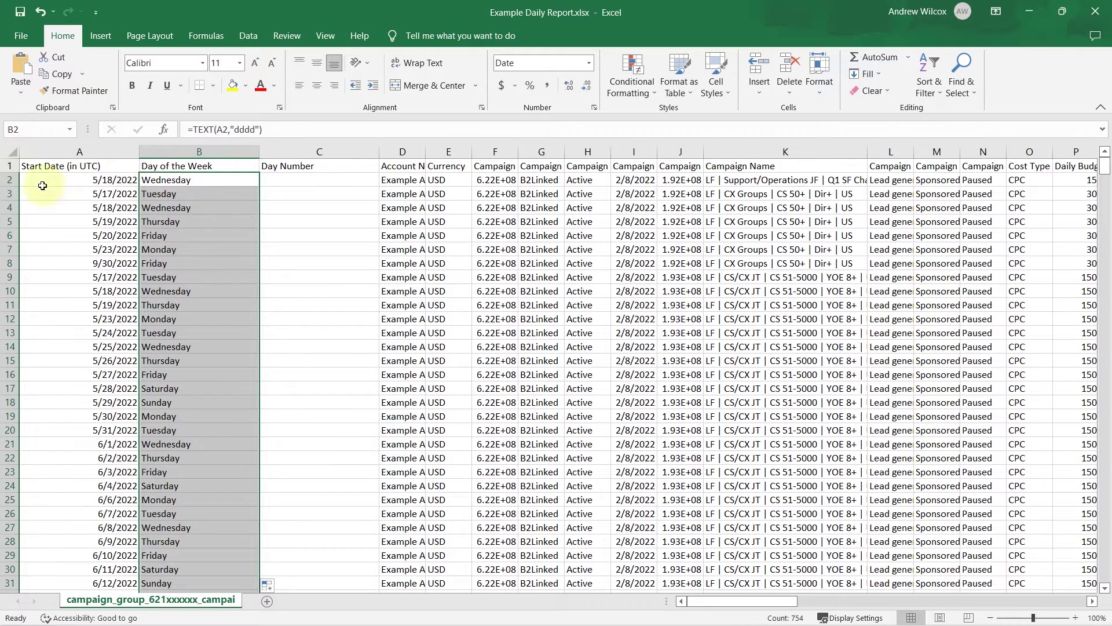
click(116, 345)
drag(186, 183, 199, 261)
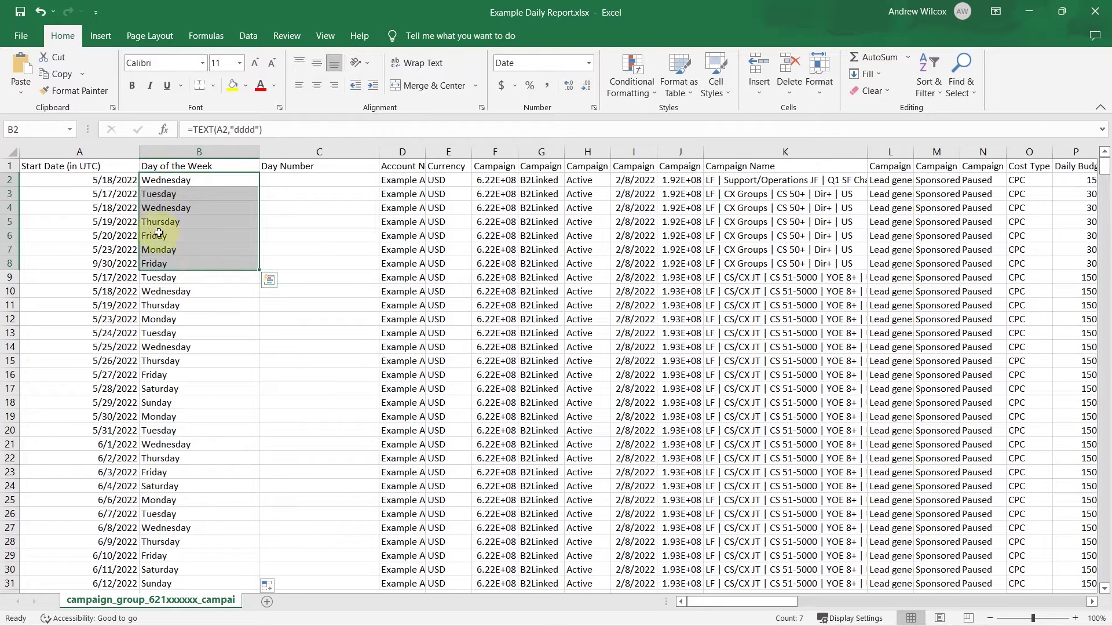
click(156, 236)
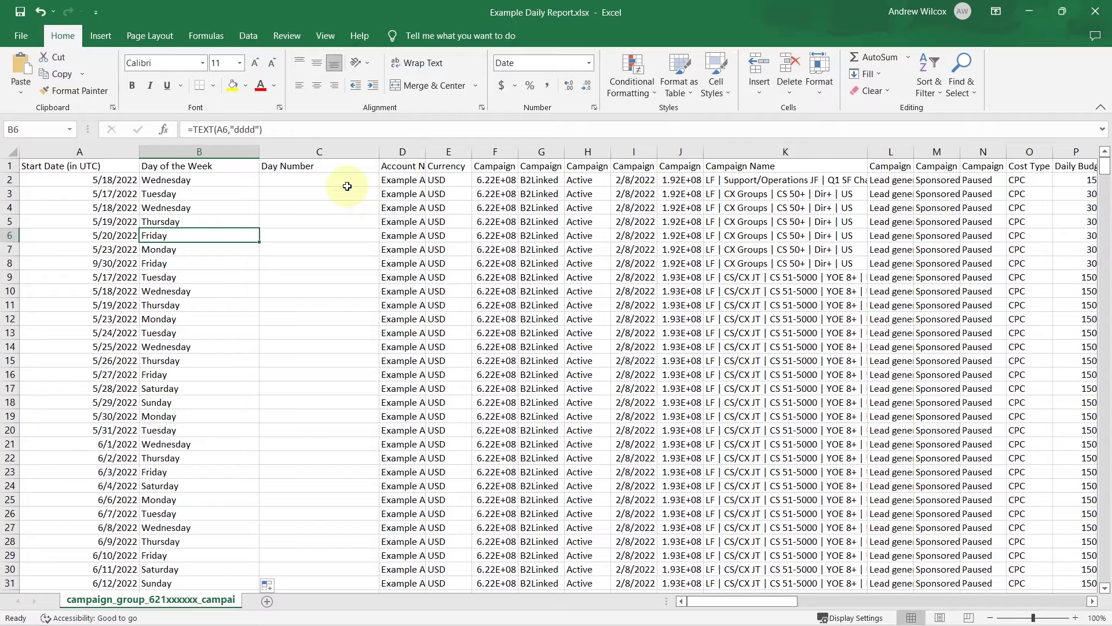
- Enter =WEEKDAY(A2) in C2 and set its number format to General
click(314, 183)
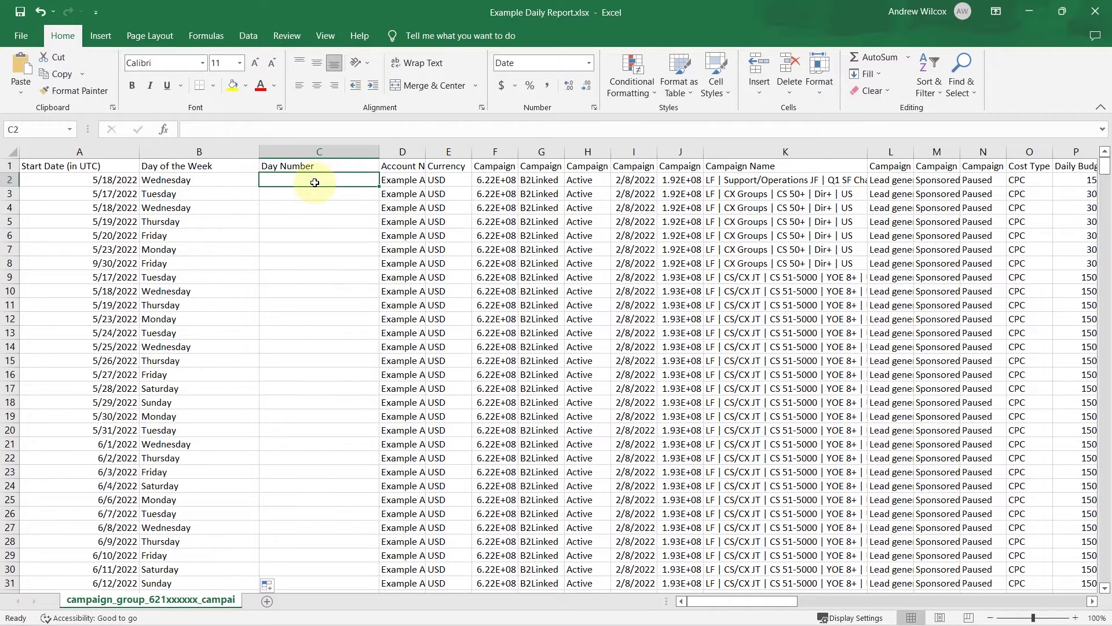
text(=weekday)
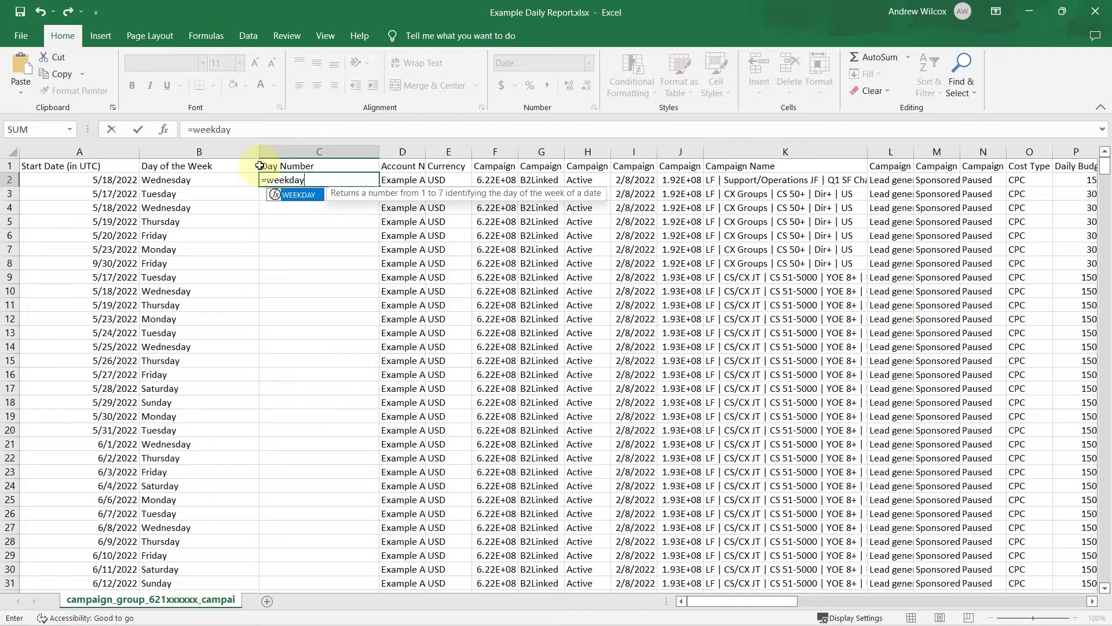
text(()
click(99, 180)
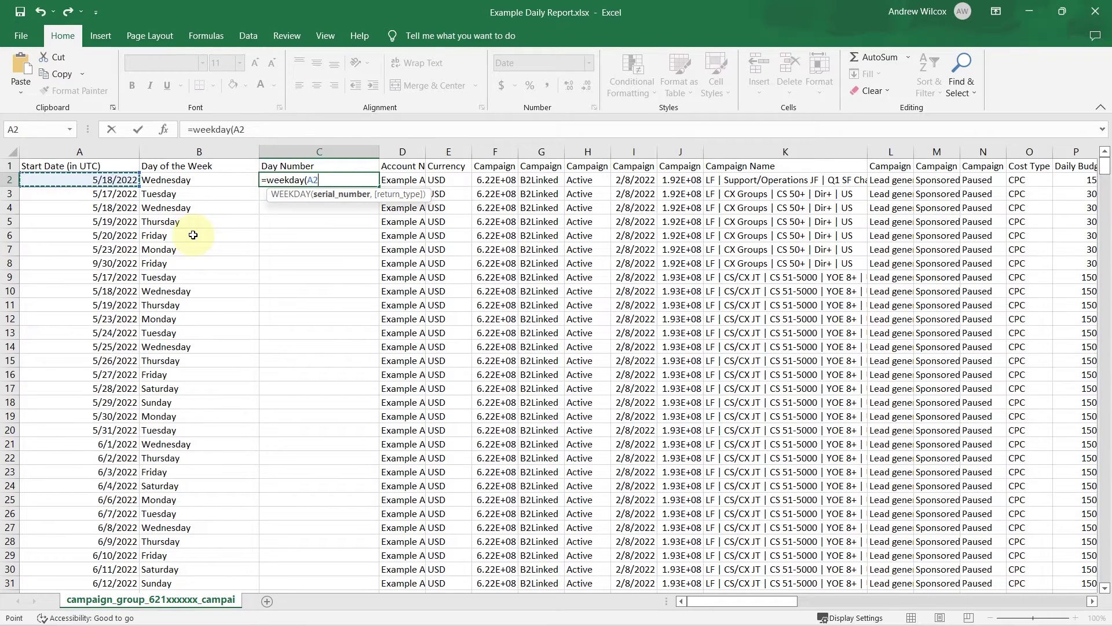
key(Return)
click(311, 181)
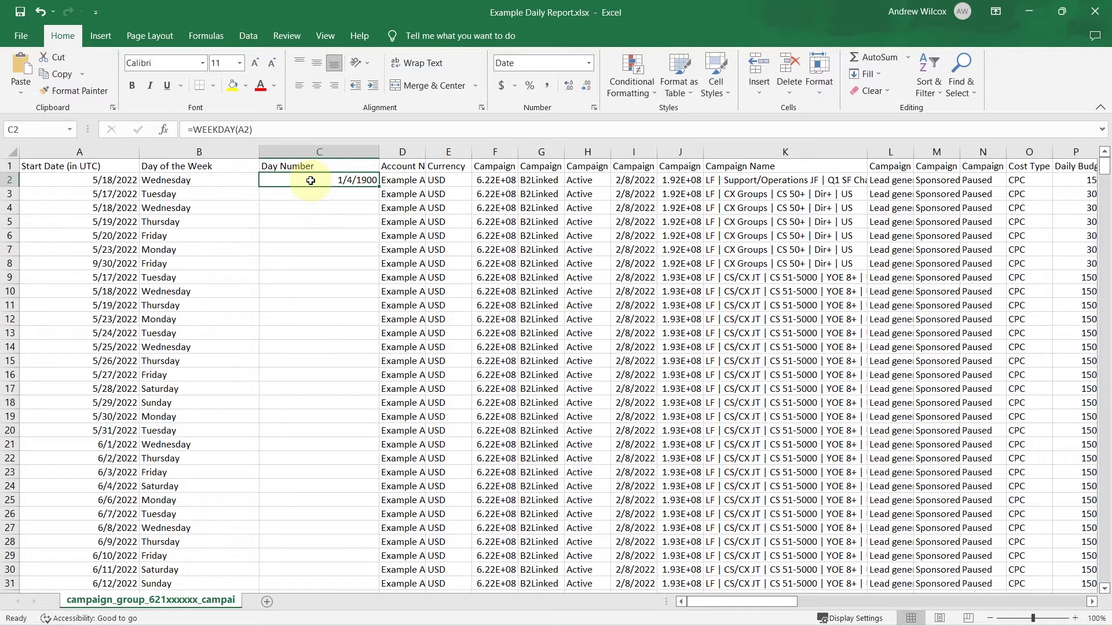
click(591, 64)
click(549, 95)
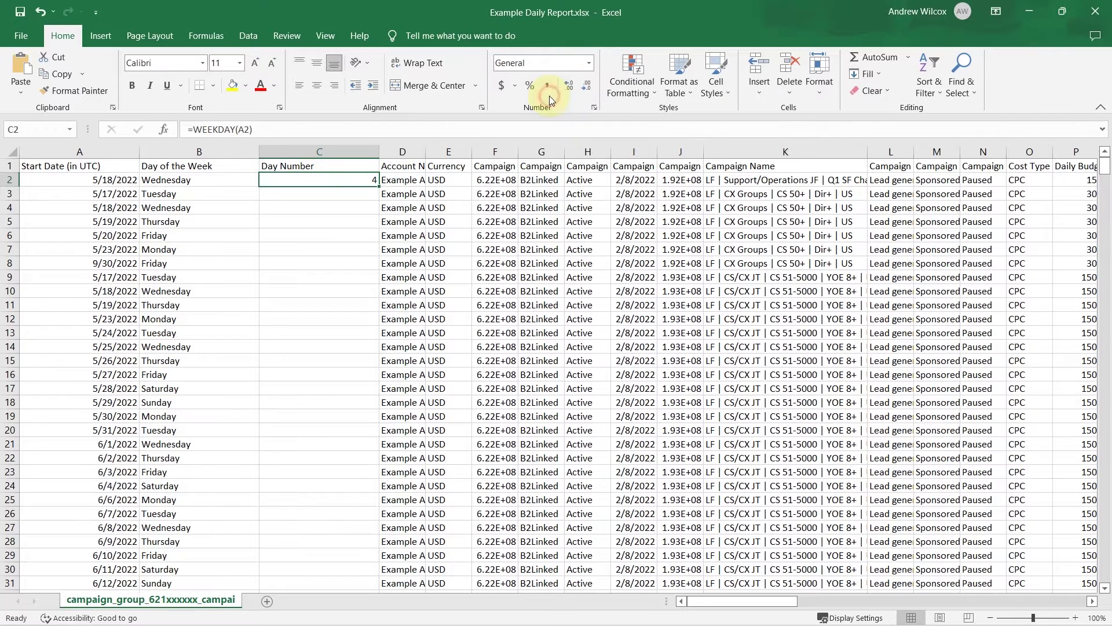
- Fill the WEEKDAY formula down the Day Number column
double_click(379, 187)
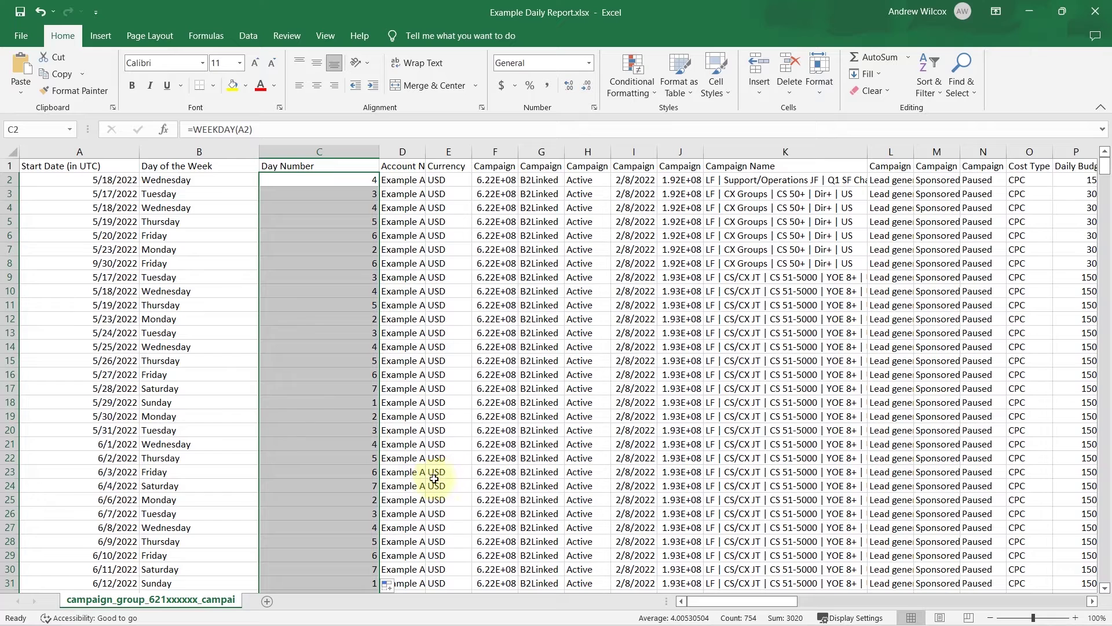
click(163, 387)
click(355, 386)
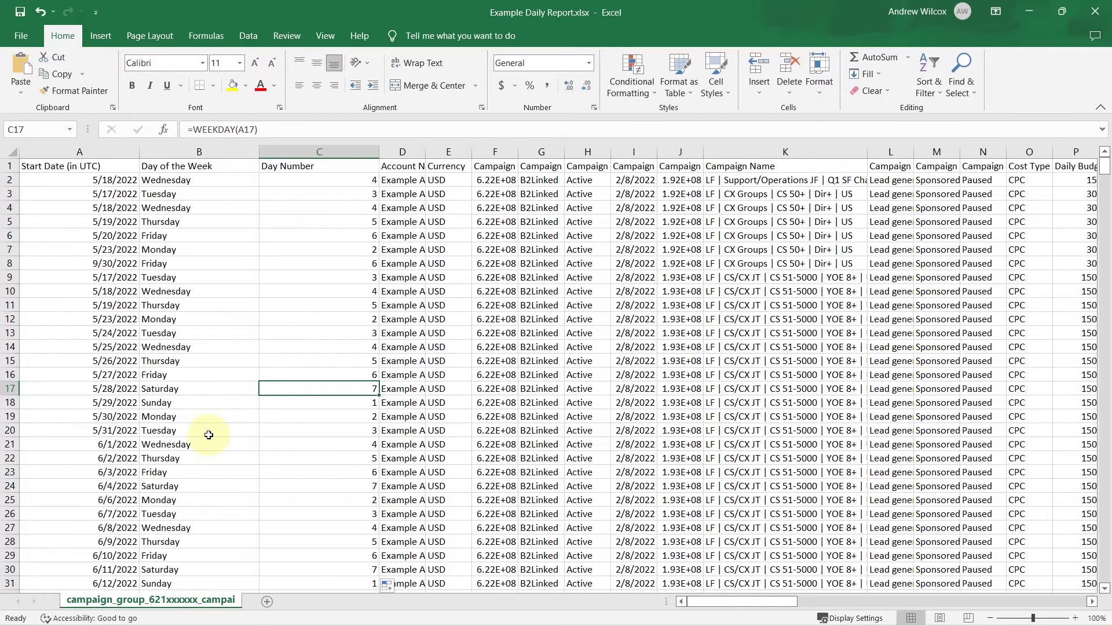
- Create a PivotTable from the whole data range on a new sheet, with Day of the Week as rows
click(177, 417)
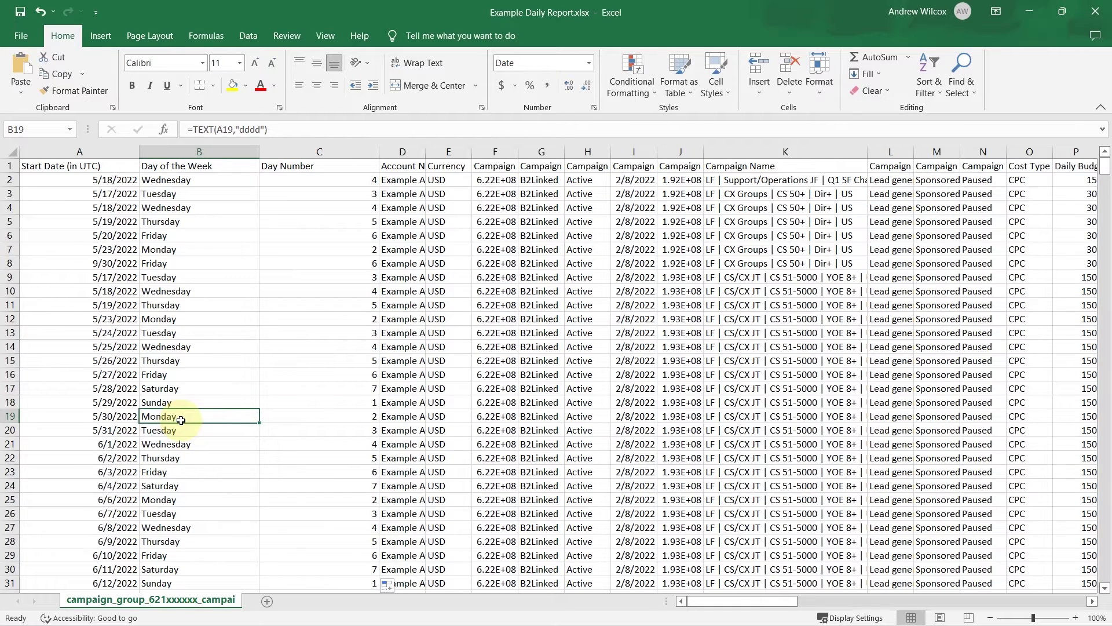
key(ctrl+a)
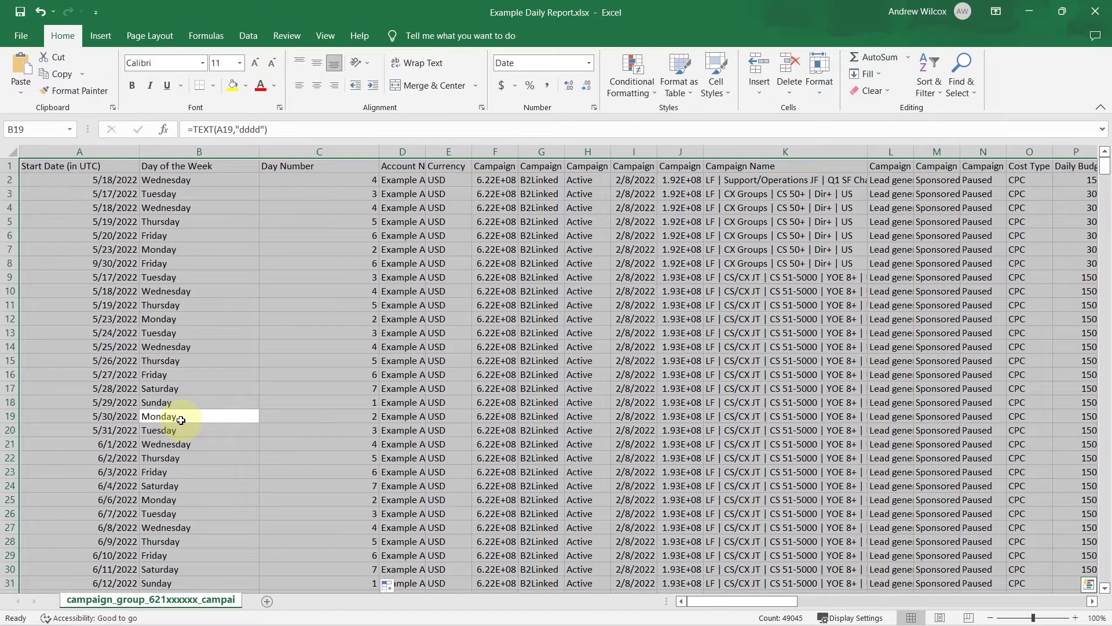
click(98, 36)
click(22, 82)
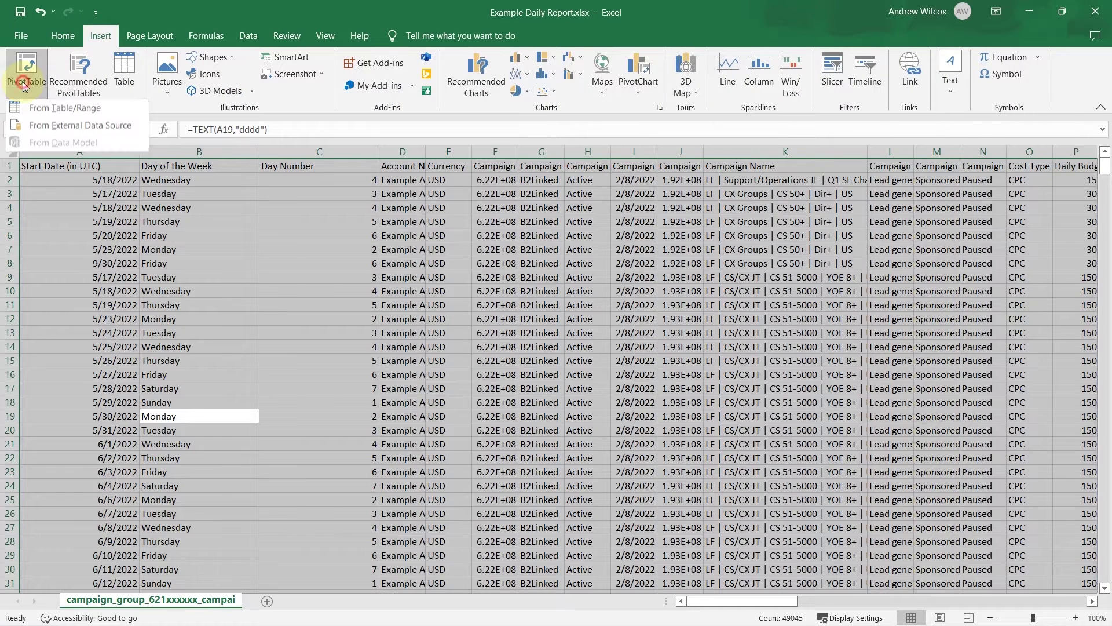
click(85, 111)
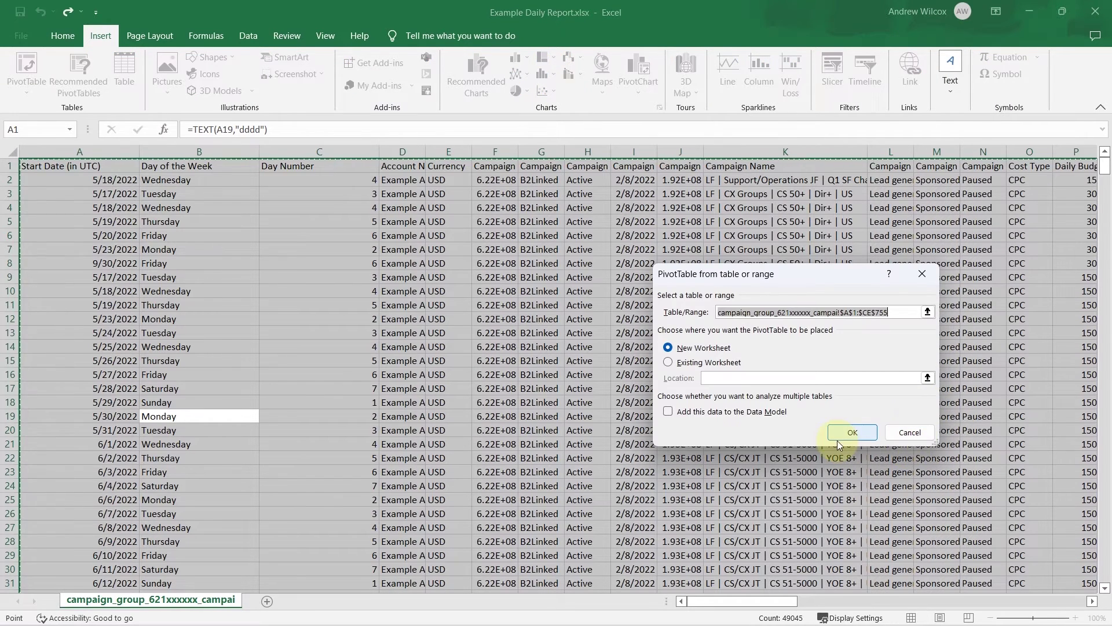
click(850, 433)
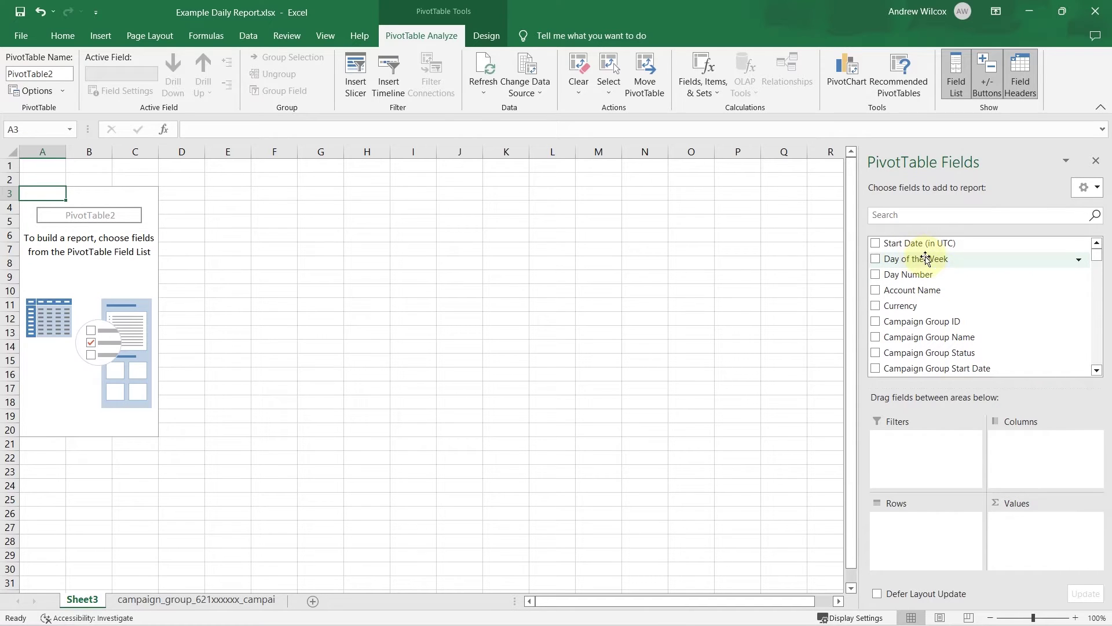
drag(927, 259, 916, 541)
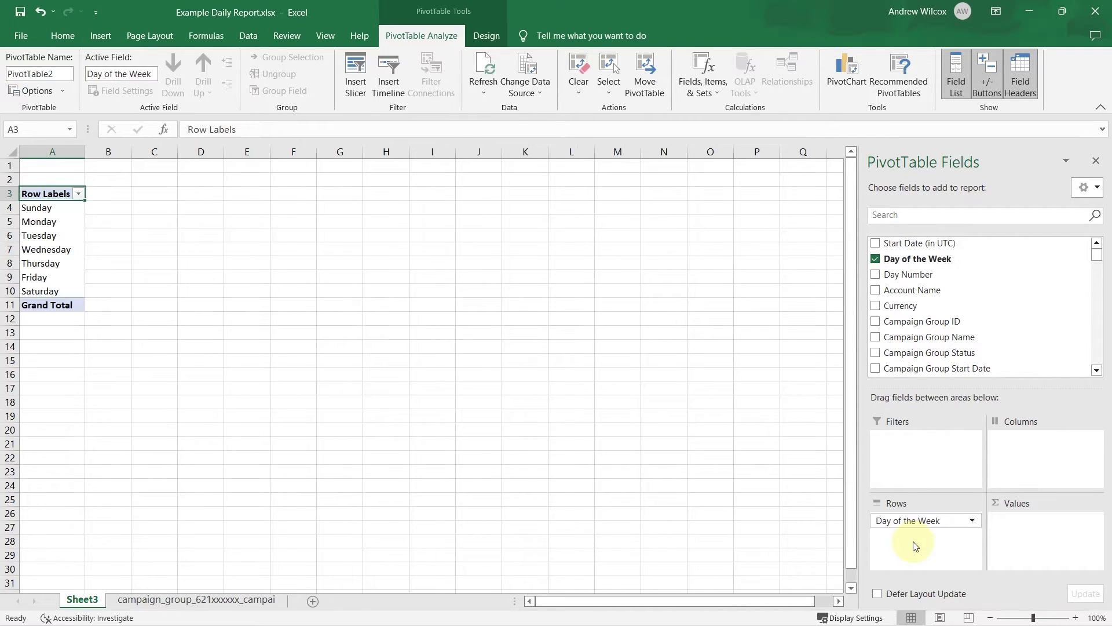
- Group Sunday and Saturday and rename the group to Weekends
click(71, 209)
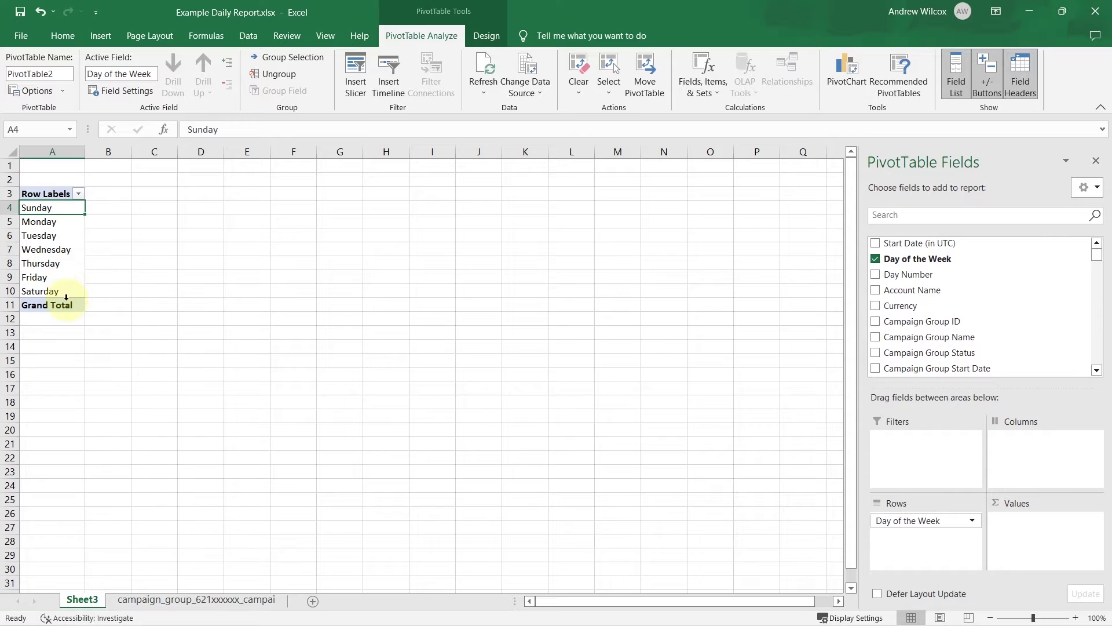
ctrl+click(65, 291)
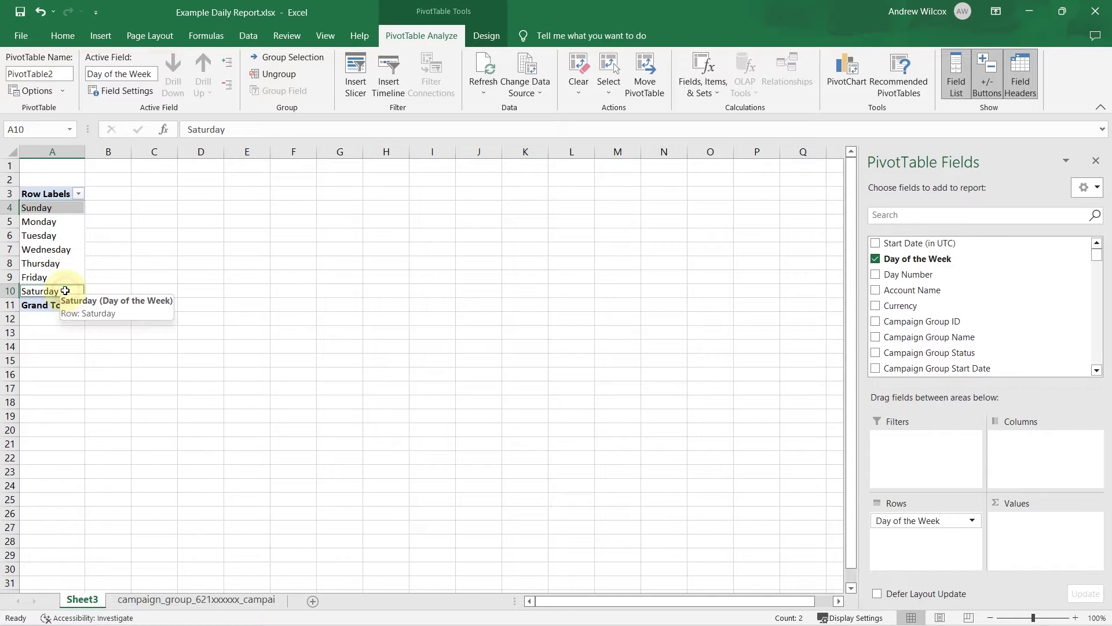
right_click(67, 207)
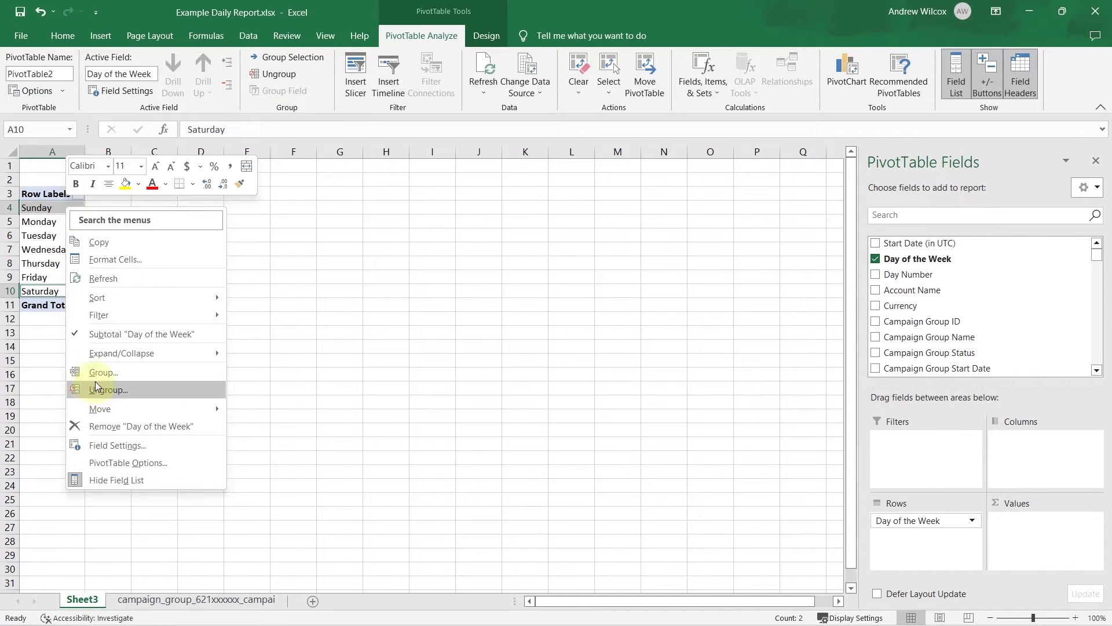
click(101, 372)
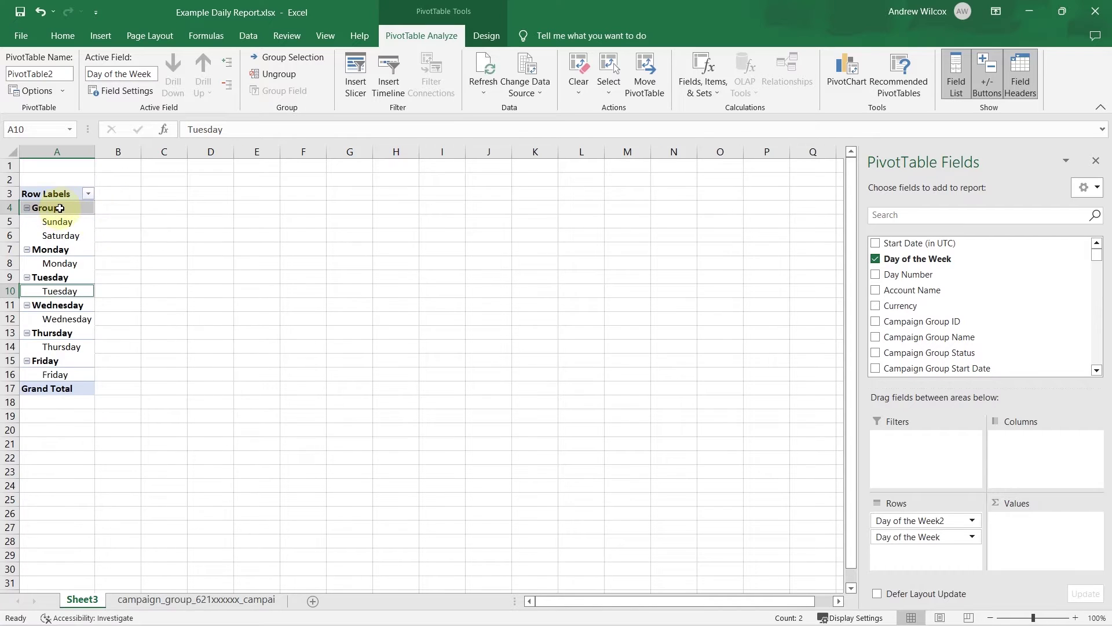
click(72, 210)
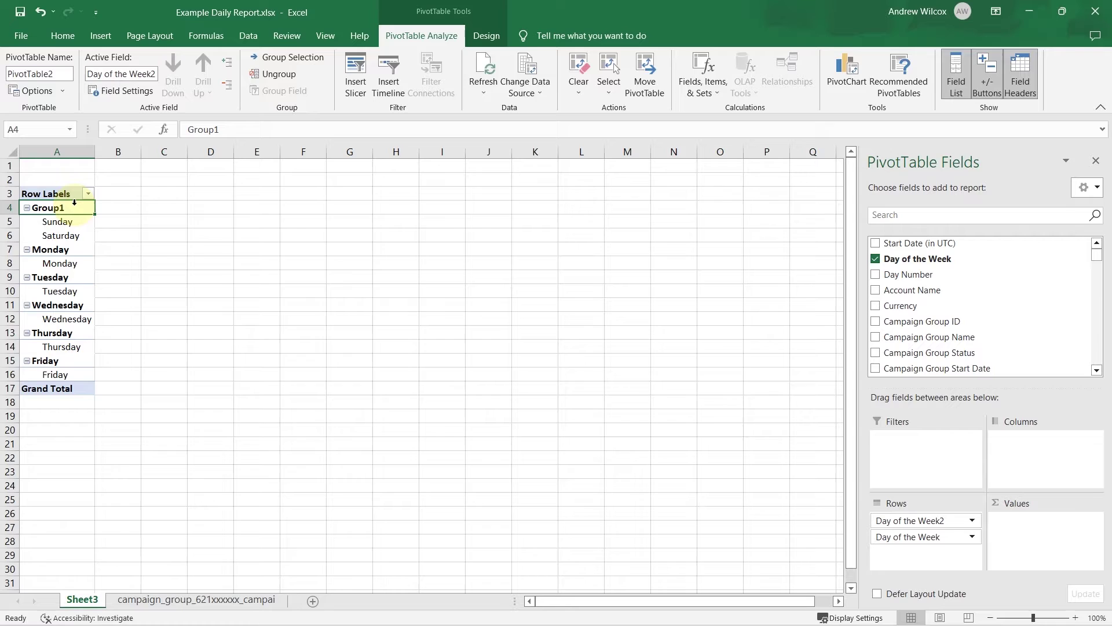
double_click(74, 208)
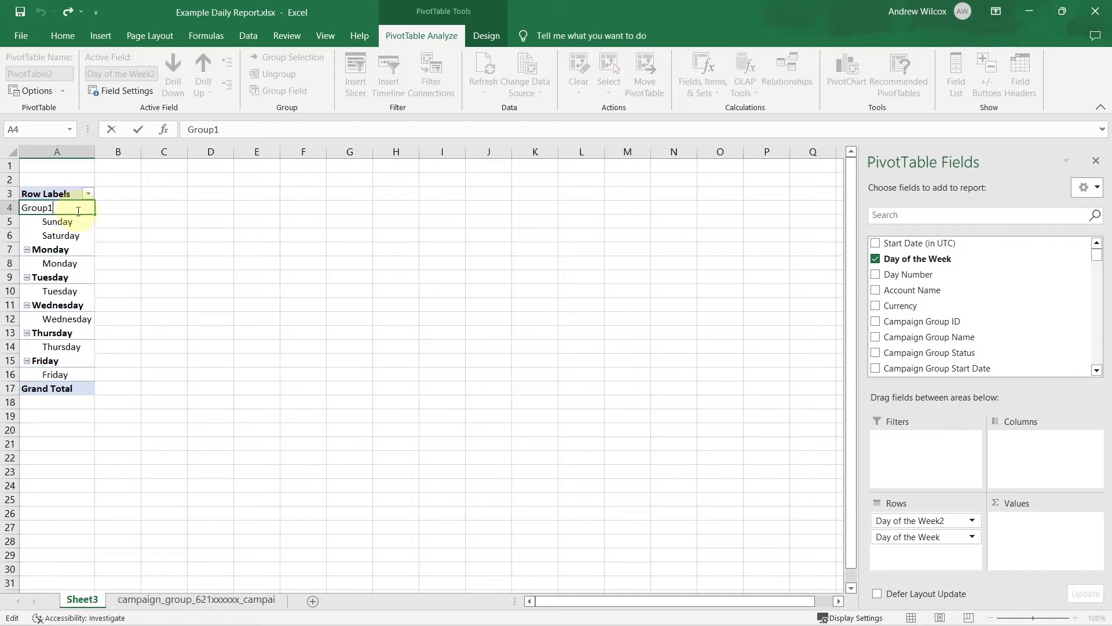
key(BackSpace)
key(BackSpace)
key(BackSpace)
key(BackSpace)
key(BackSpace)
key(BackSpace)
text(Weekends)
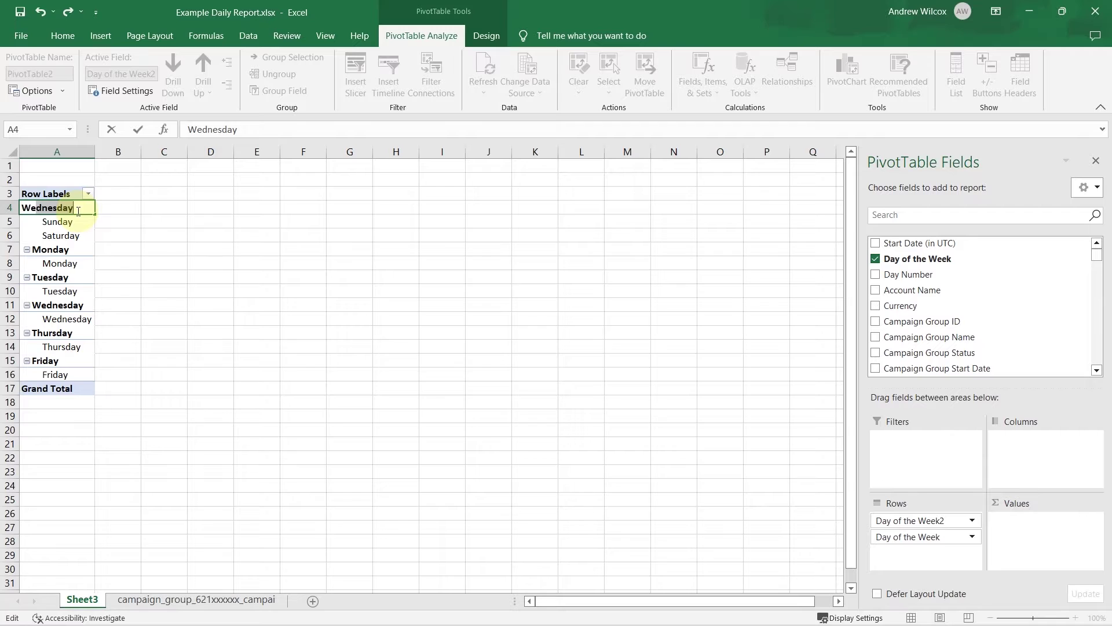
key(Return)
- Group Monday through Friday and rename the group to Weekdays
click(51, 249)
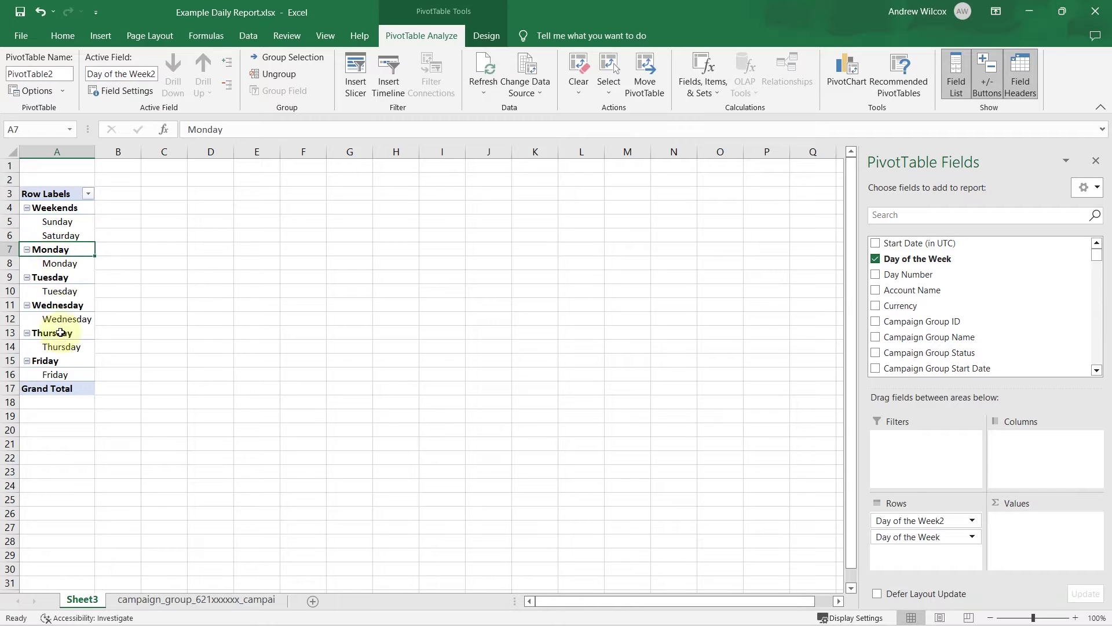
shift+click(55, 375)
right_click(49, 305)
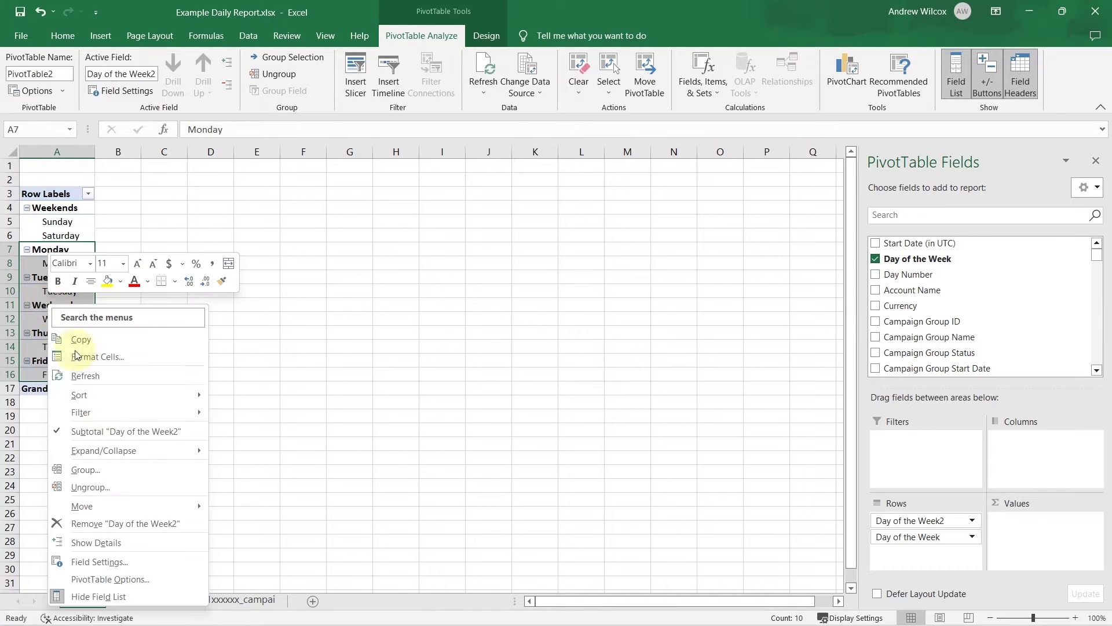
click(87, 469)
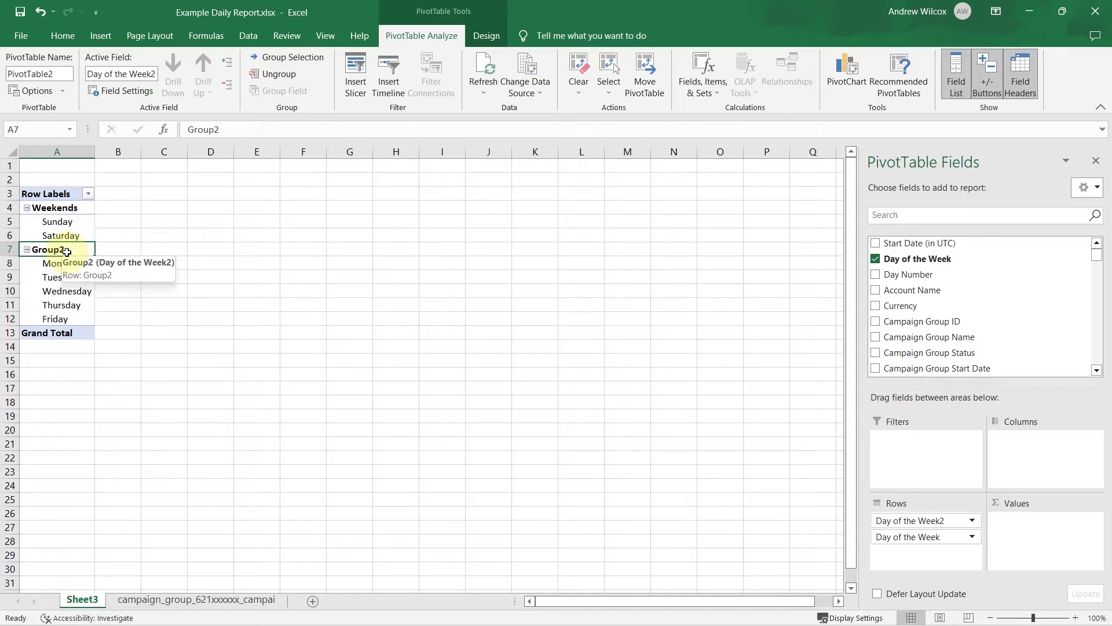
key(F2)
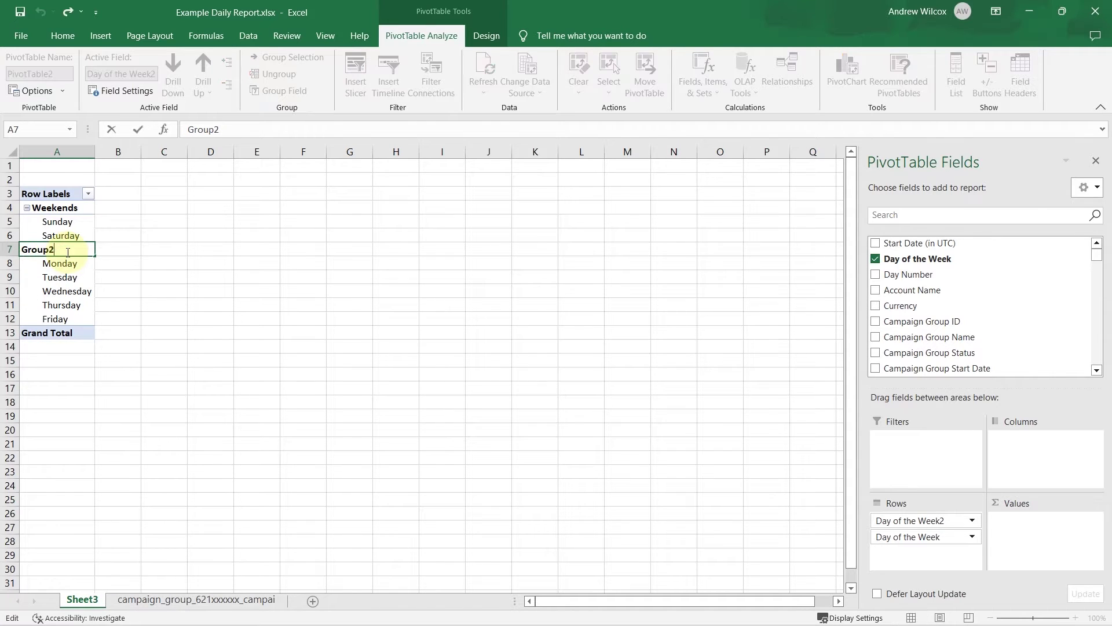
key(BackSpace)
key(BackSpace)
key(BackSpace)
key(BackSpace)
key(BackSpace)
key(BackSpace)
text(Weekdays)
key(Return)
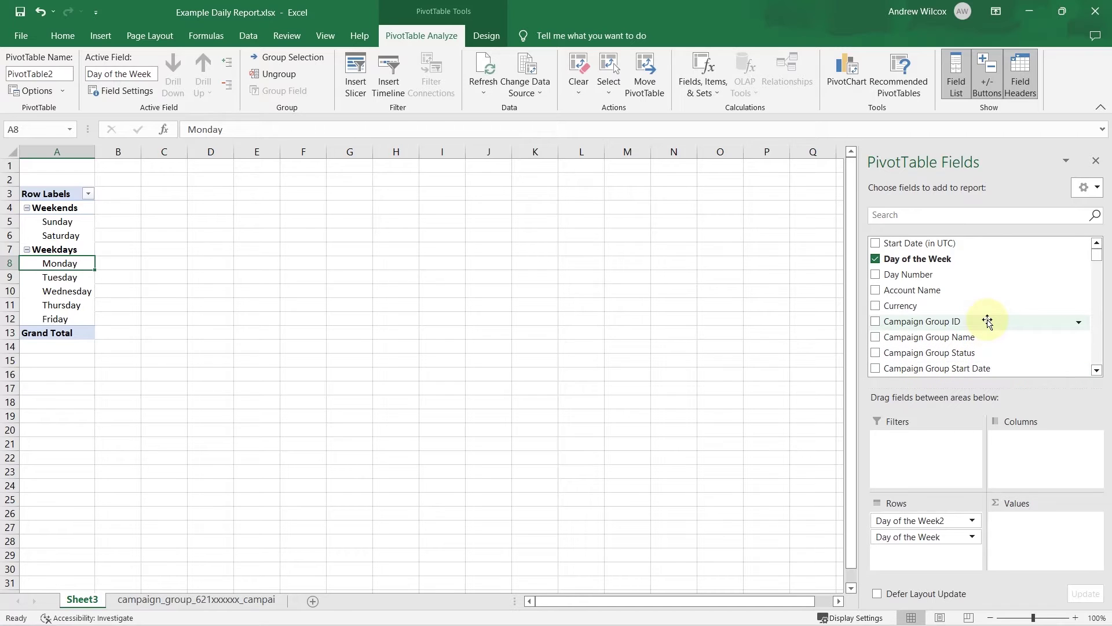
- Add Impressions, Clicks and Total Spent sums to the pivot values
scroll(988, 322, down, 3)
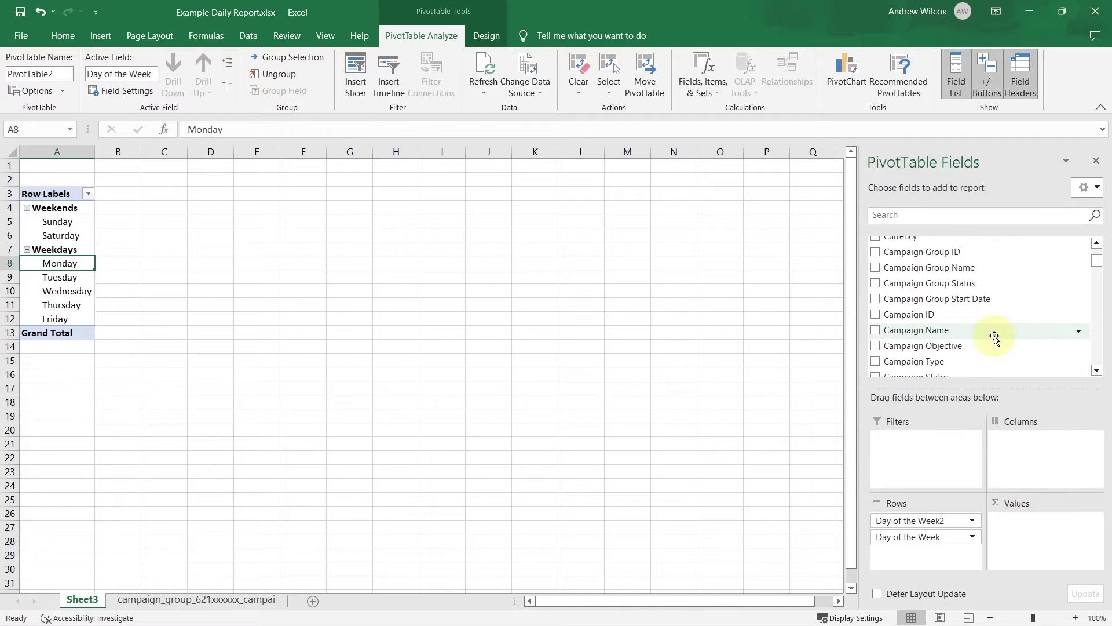
scroll(994, 339, down, 3)
click(875, 316)
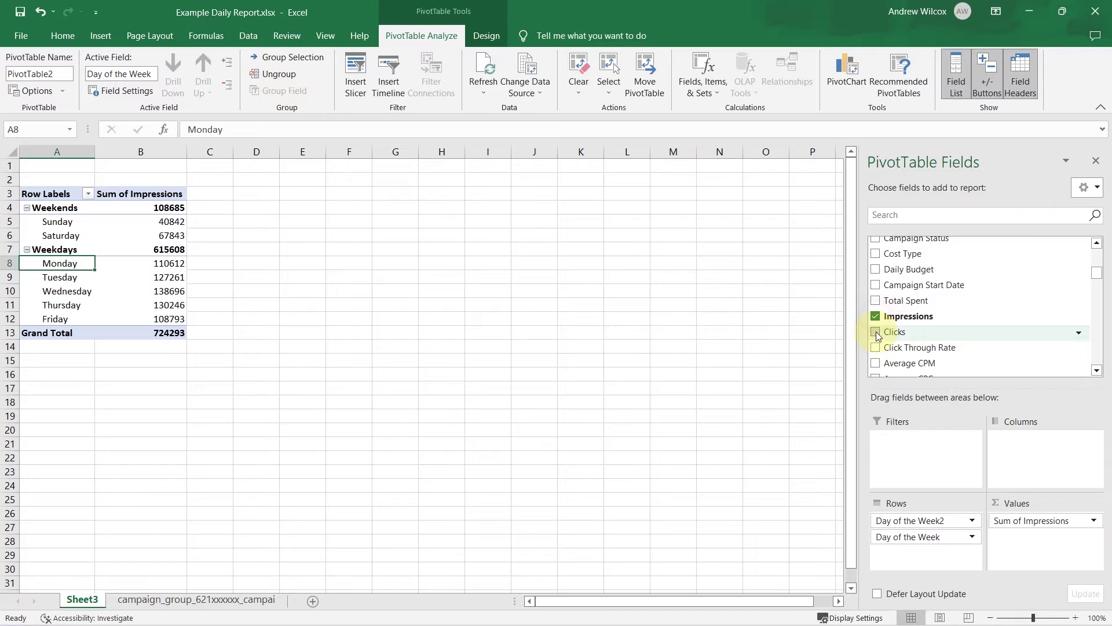
click(876, 333)
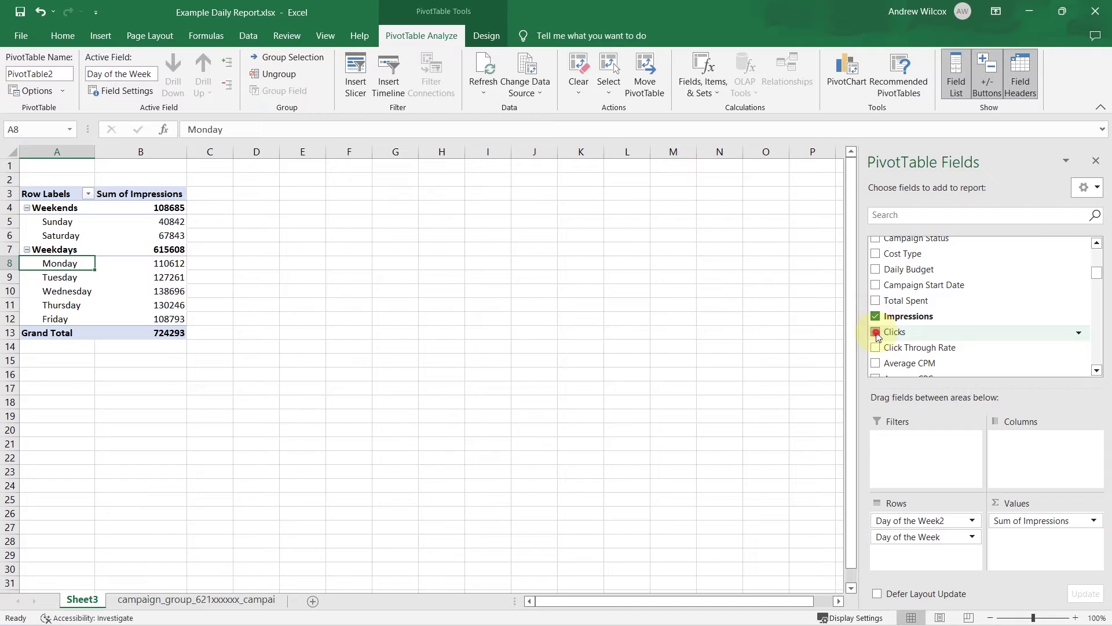
click(876, 301)
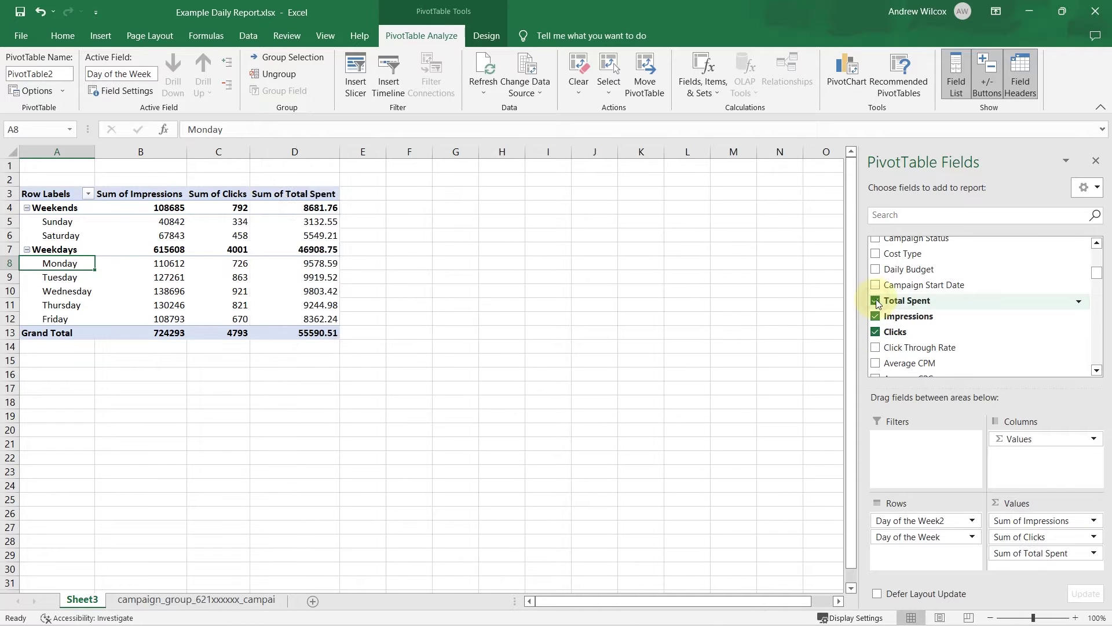
- Search the field list for 'lead' and add Leads and Lead Forms Opened sums
click(914, 216)
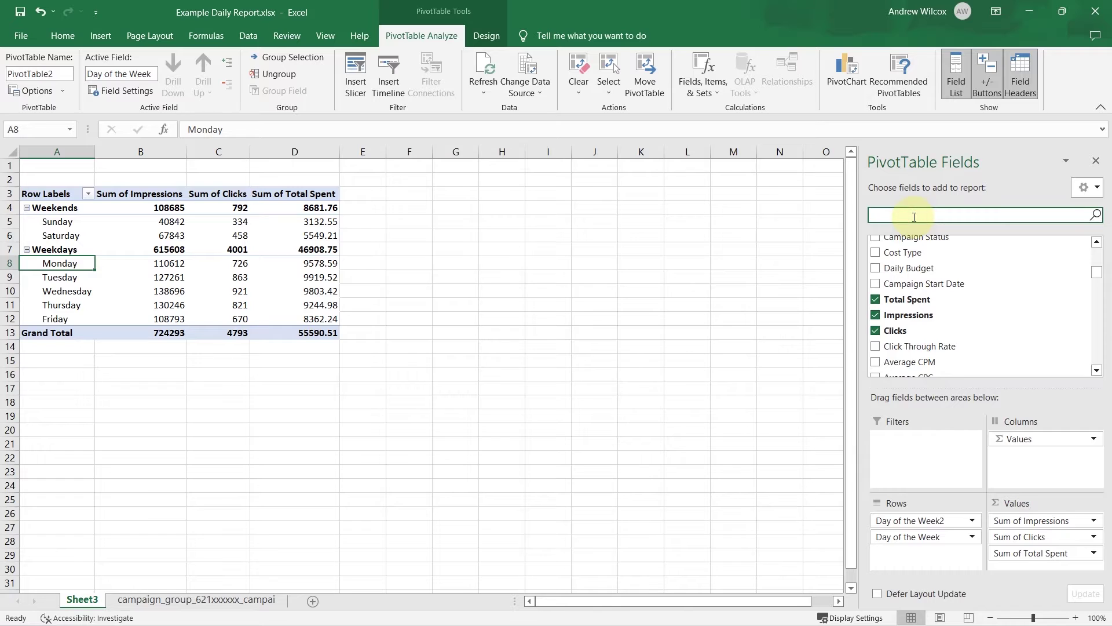
text(lead)
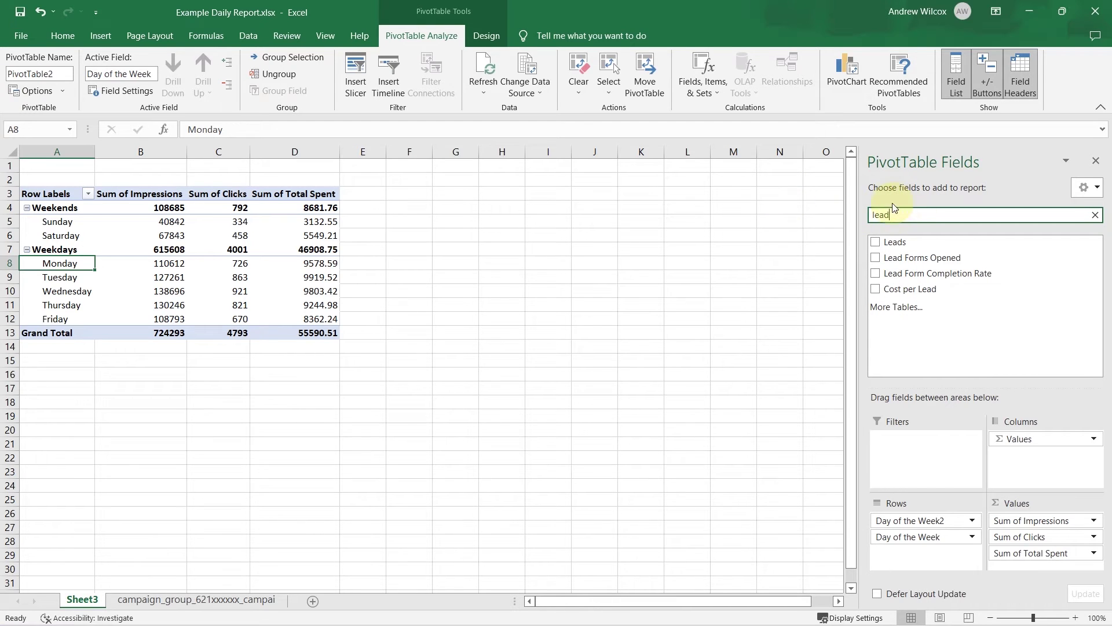
click(875, 242)
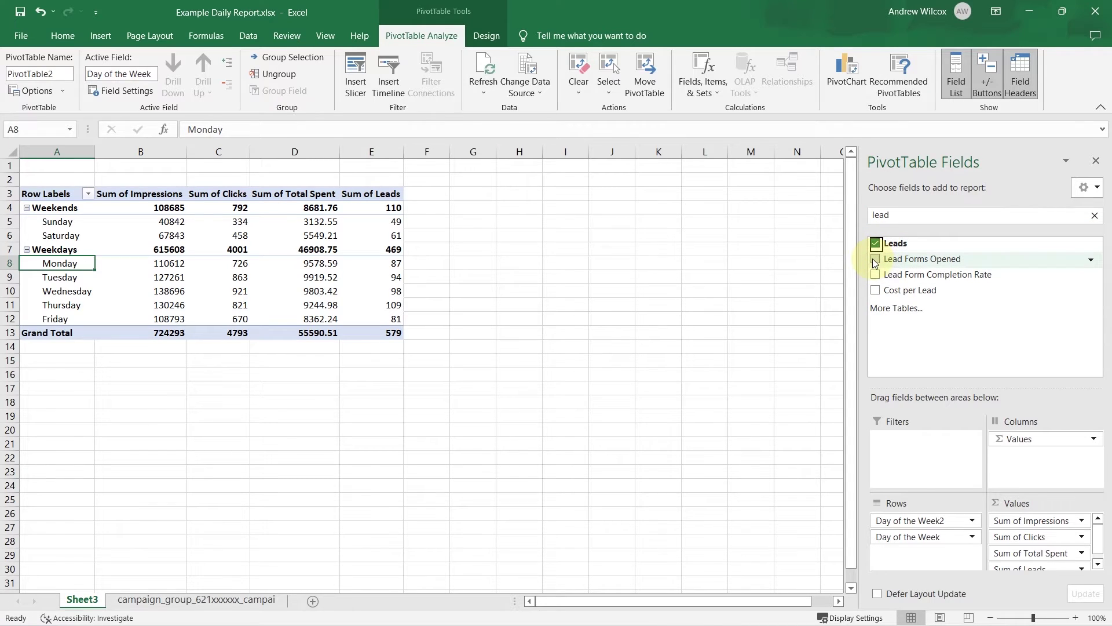
click(876, 259)
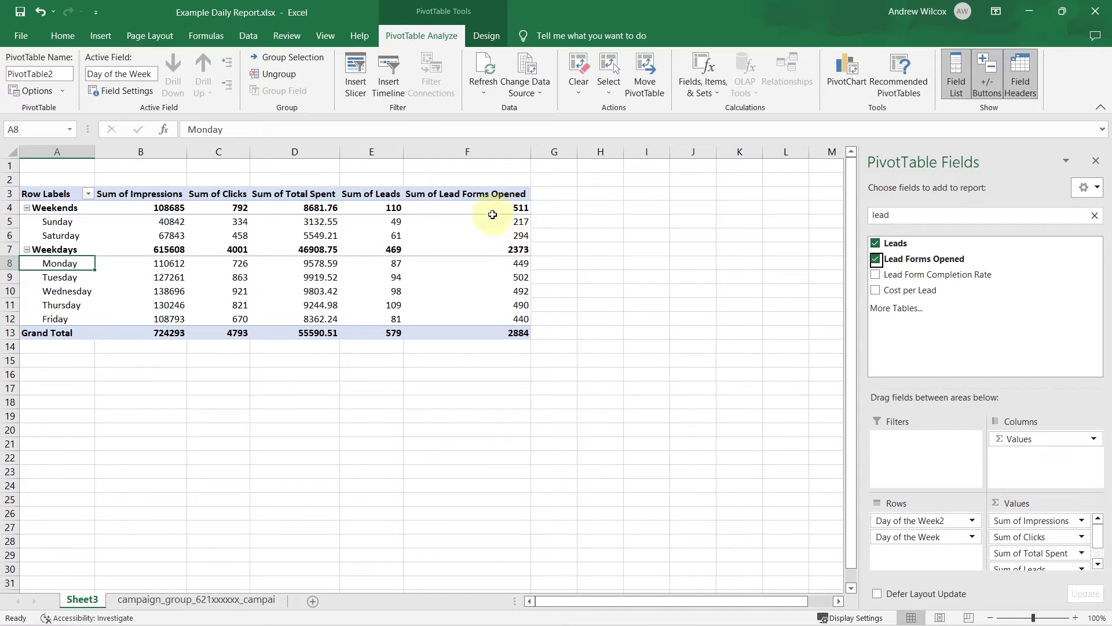
mouse_move(490, 227)
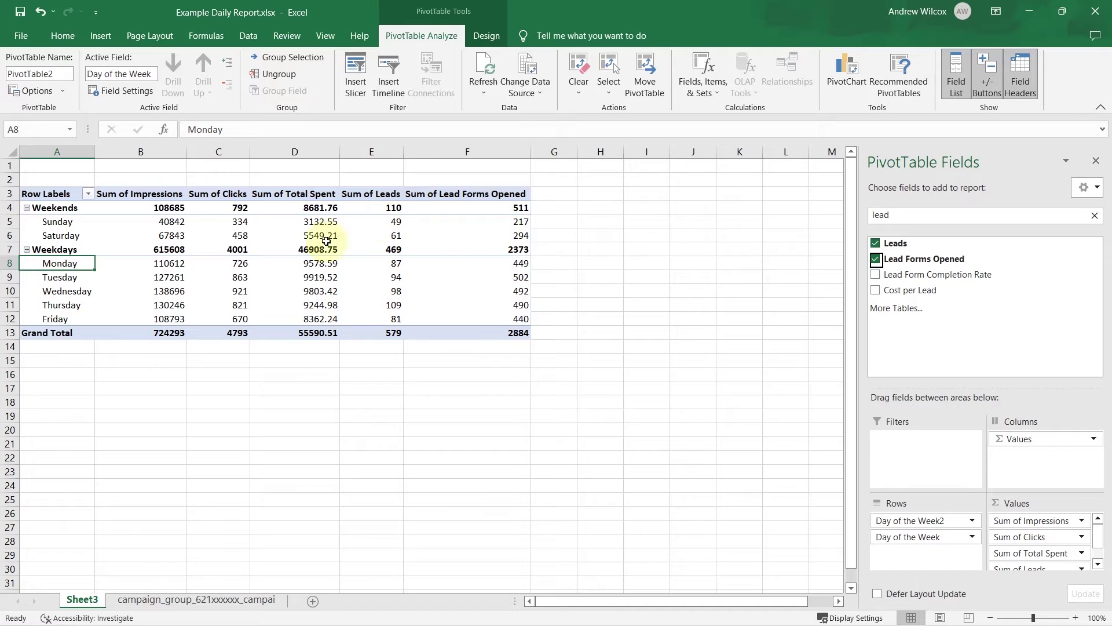
mouse_move(466, 241)
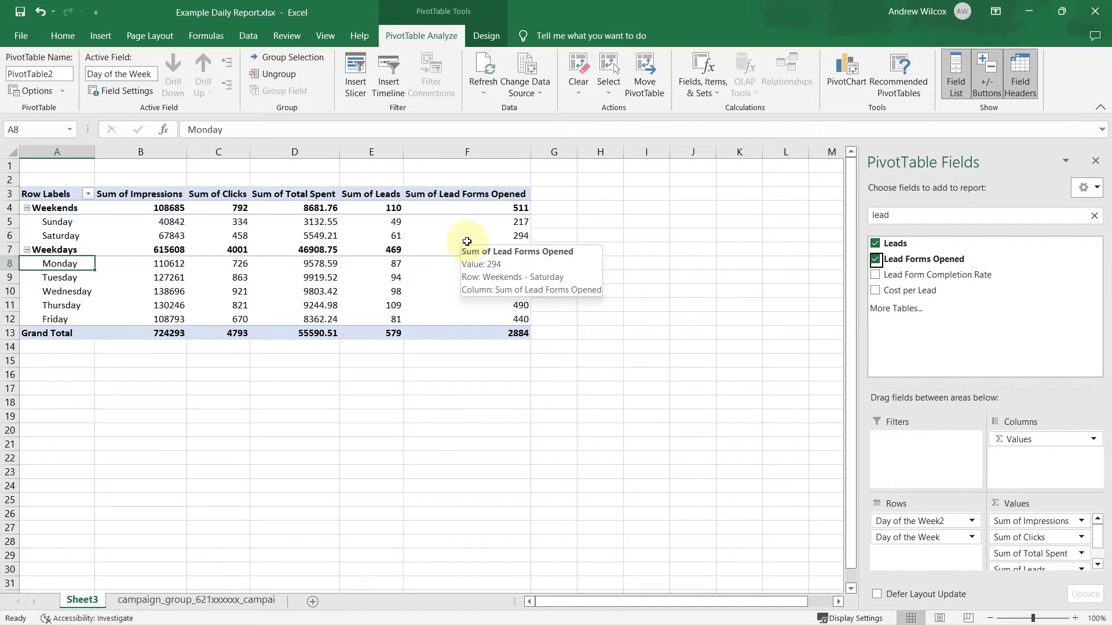
mouse_move(436, 290)
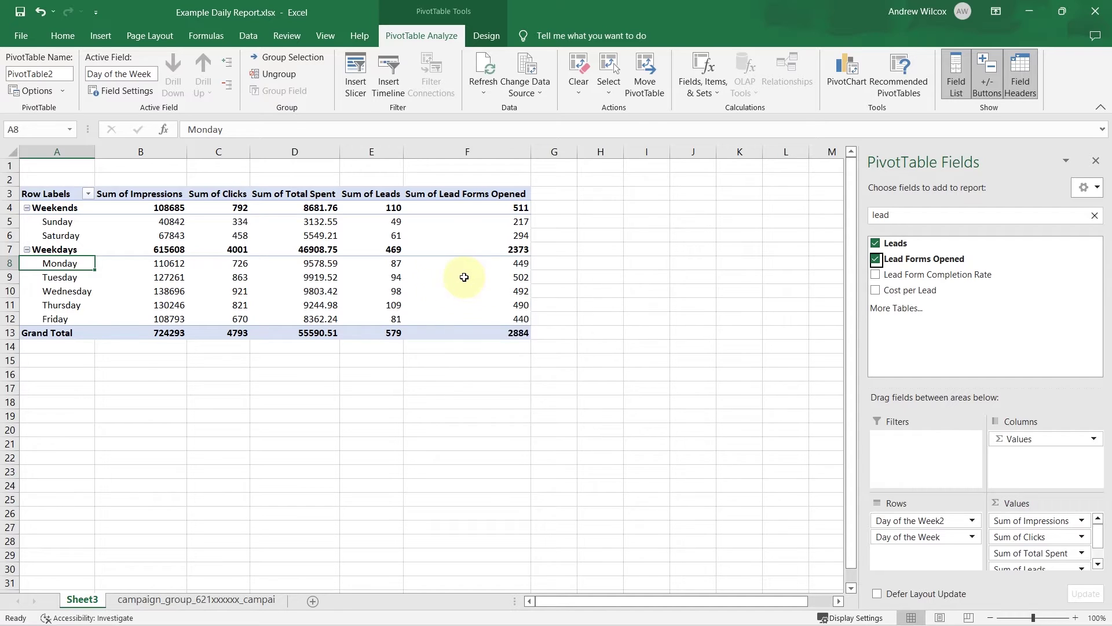
mouse_move(452, 266)
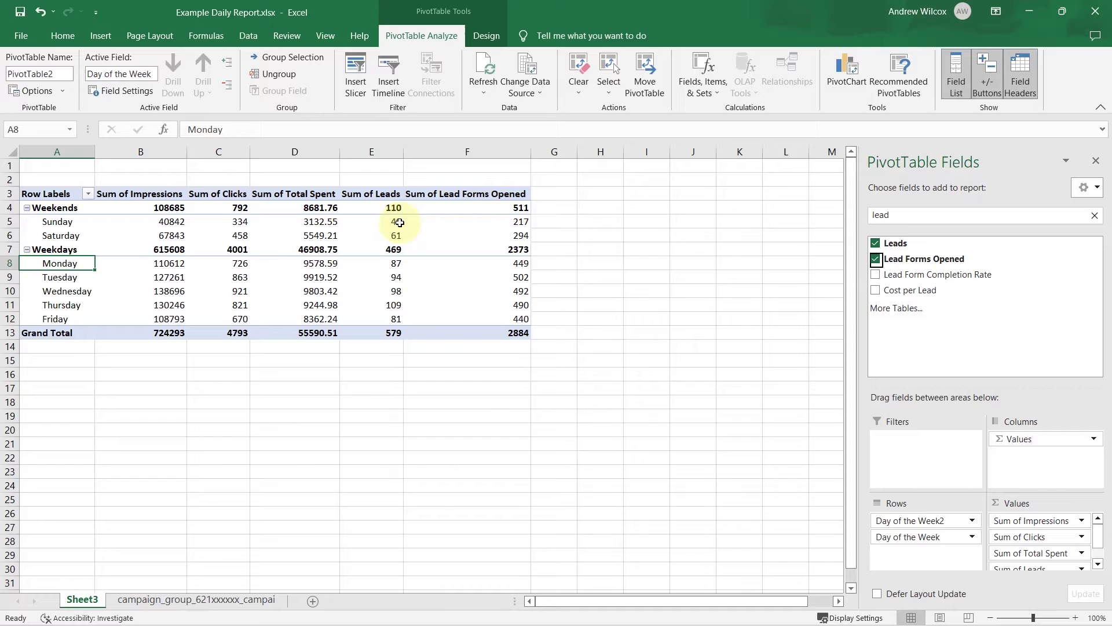
click(446, 278)
mouse_move(468, 303)
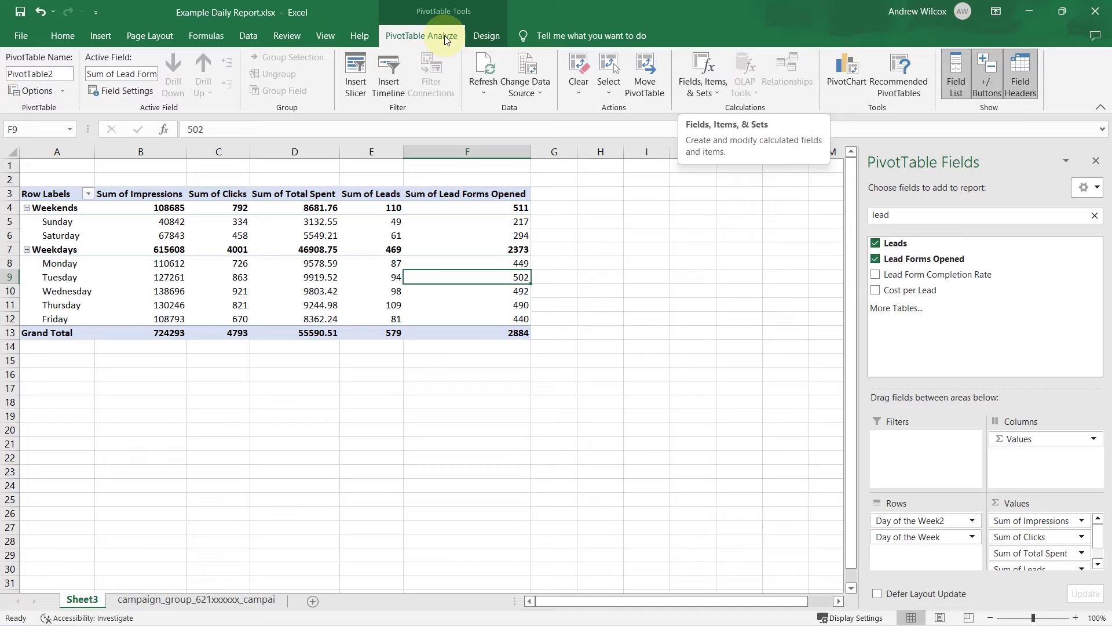
- Add a CTRs calculated field defined as clicks/impressions
click(710, 83)
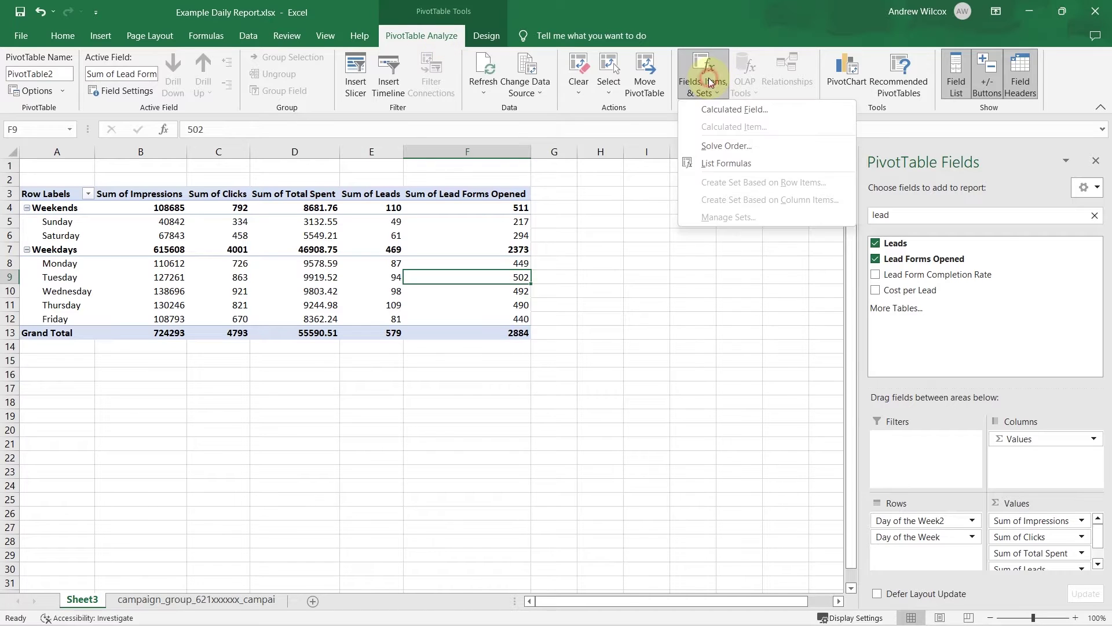
click(735, 110)
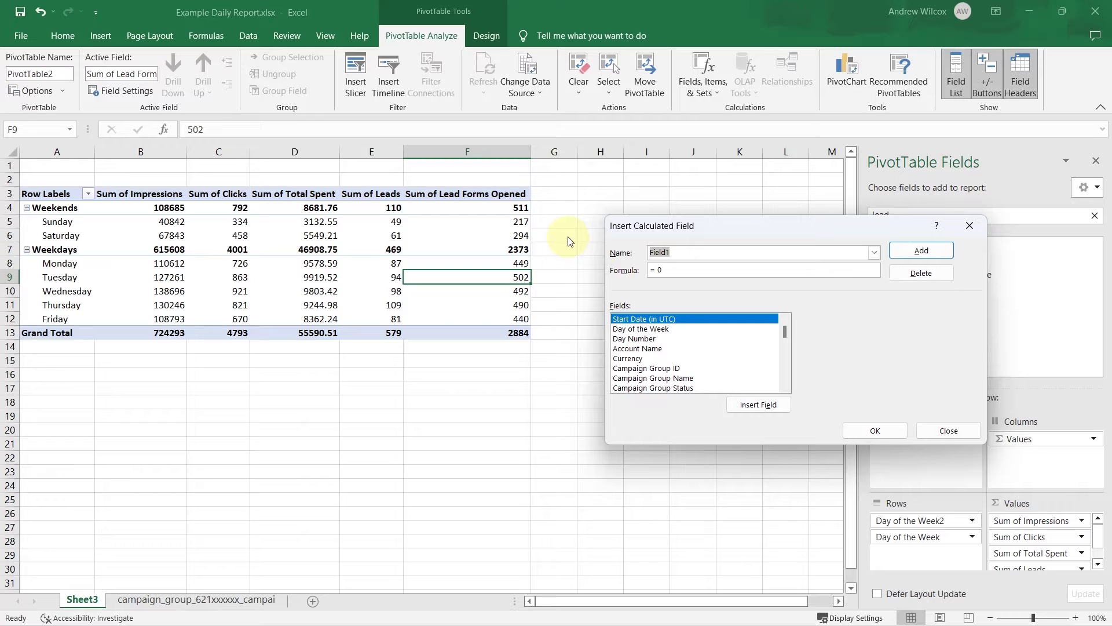
text(CTRs)
click(691, 271)
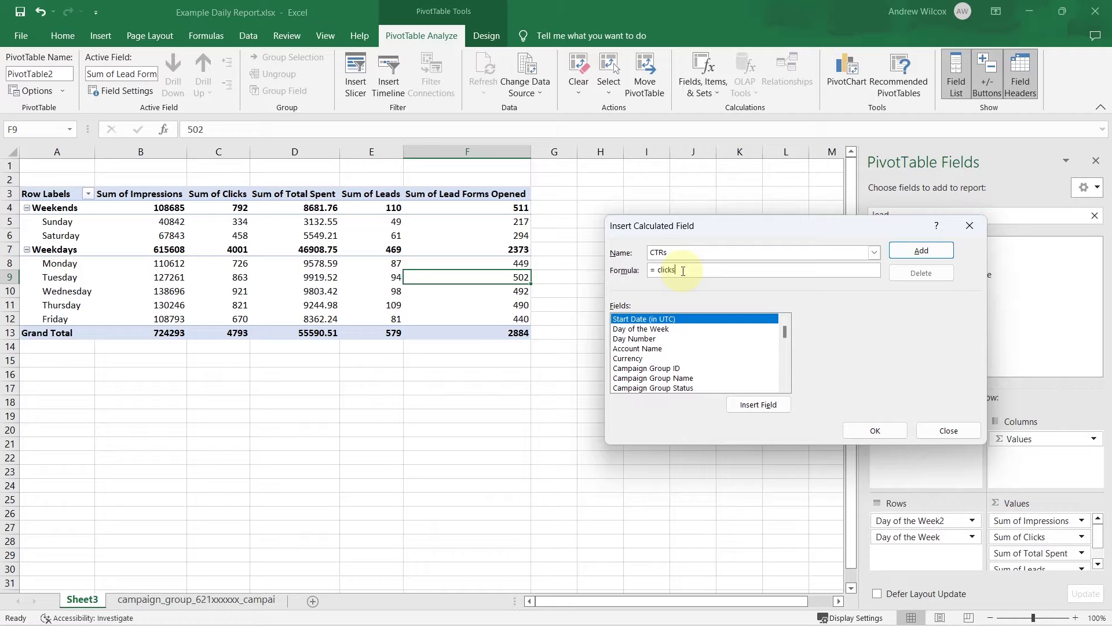
text(clicks/impressions)
click(908, 257)
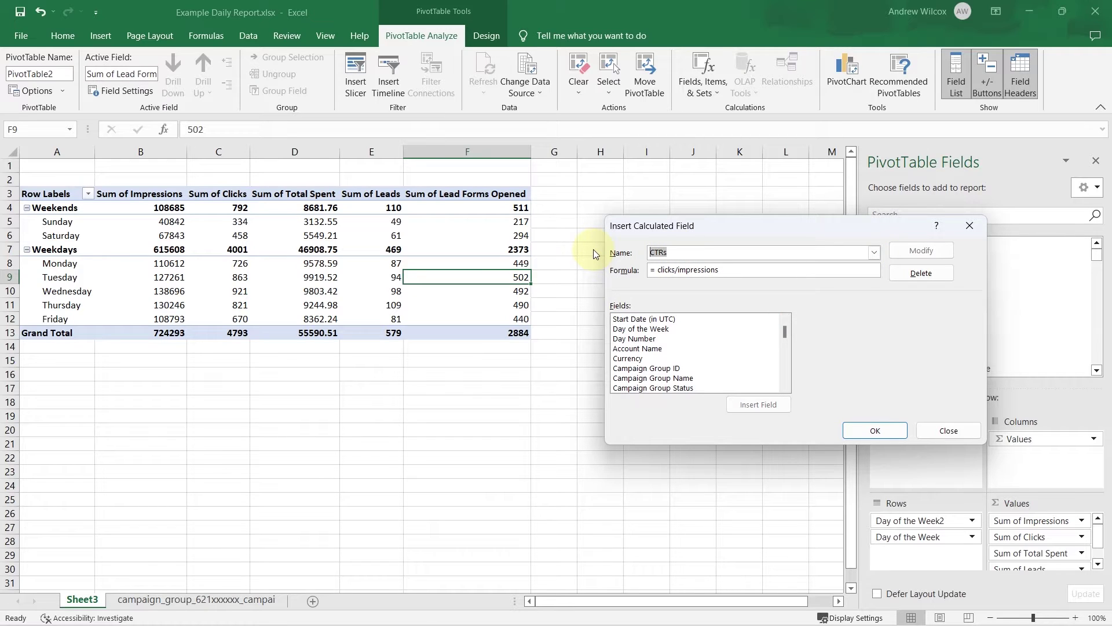
- Add a CPCs calculated field dividing Total Spent by clicks
text(CPCs)
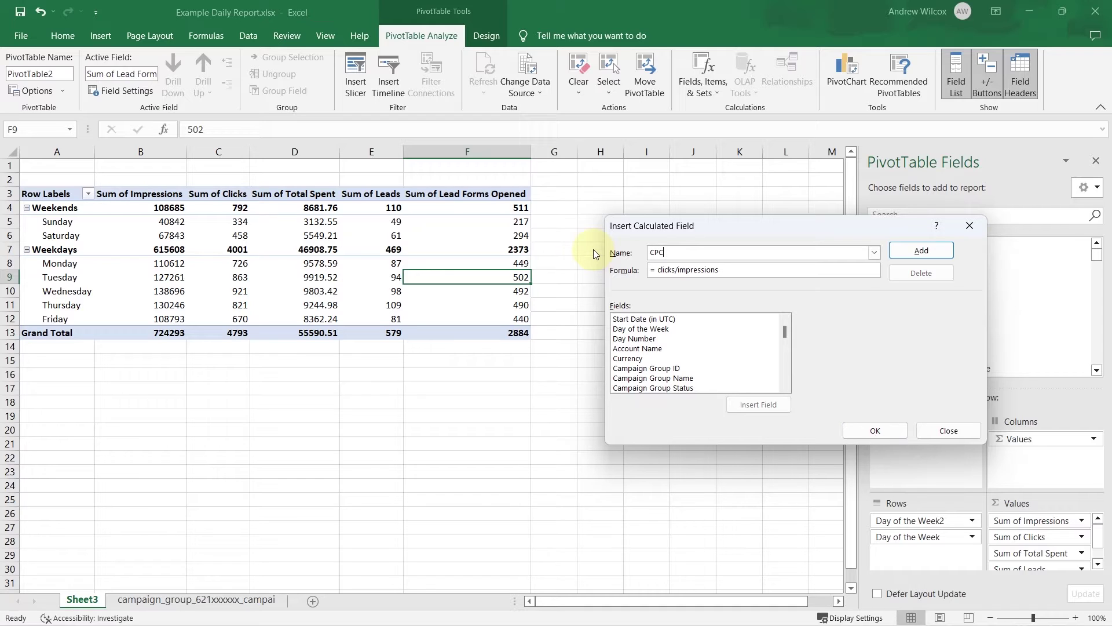
key(Left)
key(Left)
scroll(728, 354, down, 2)
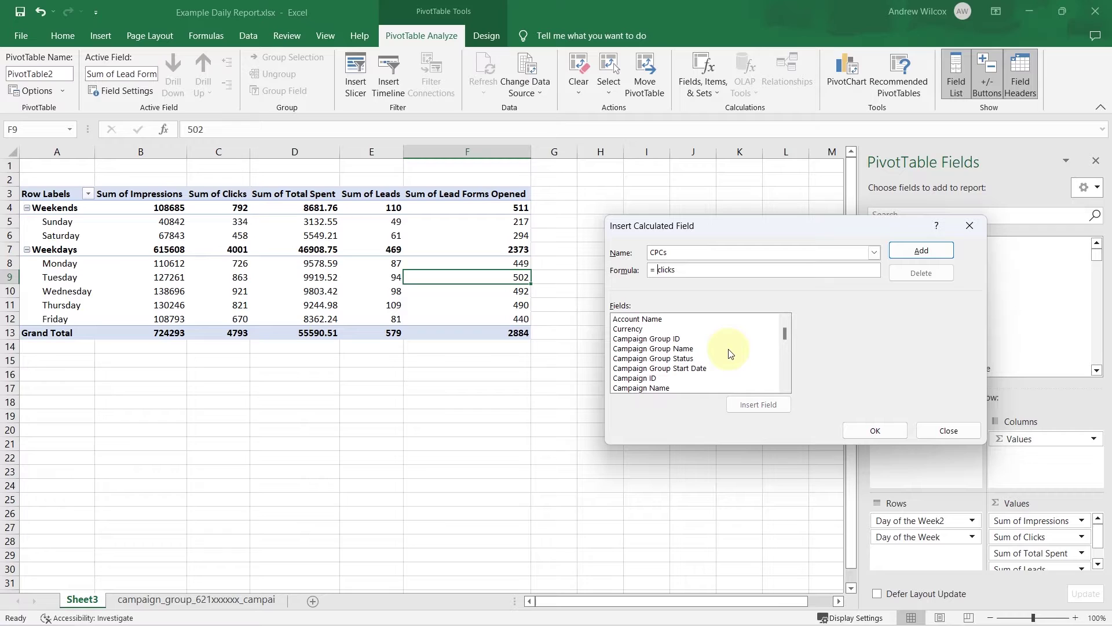
scroll(728, 354, down, 2)
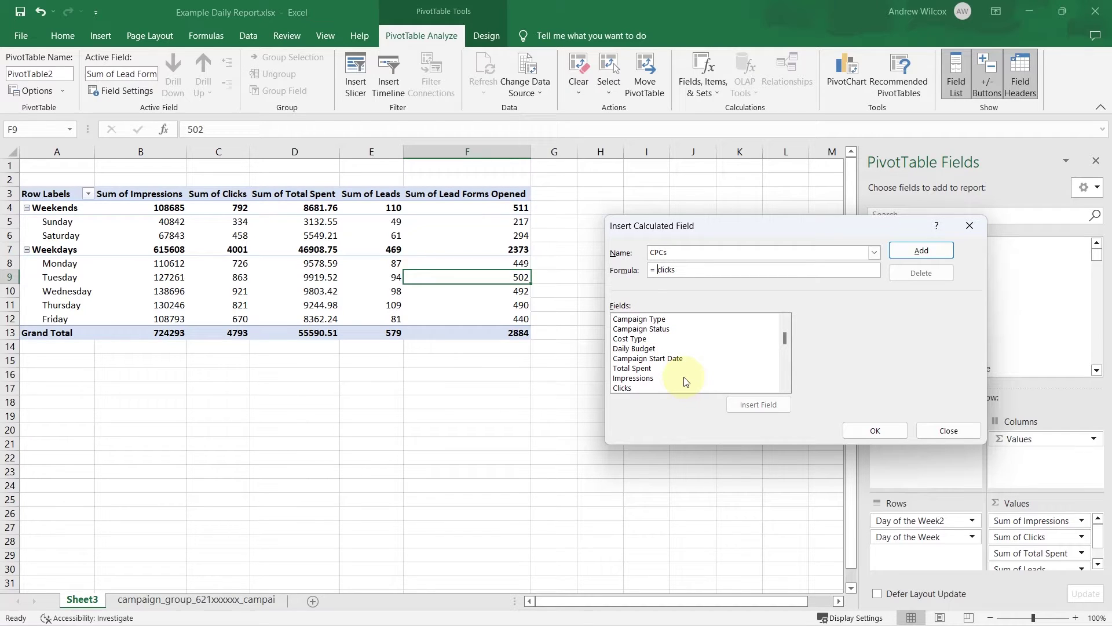
double_click(627, 369)
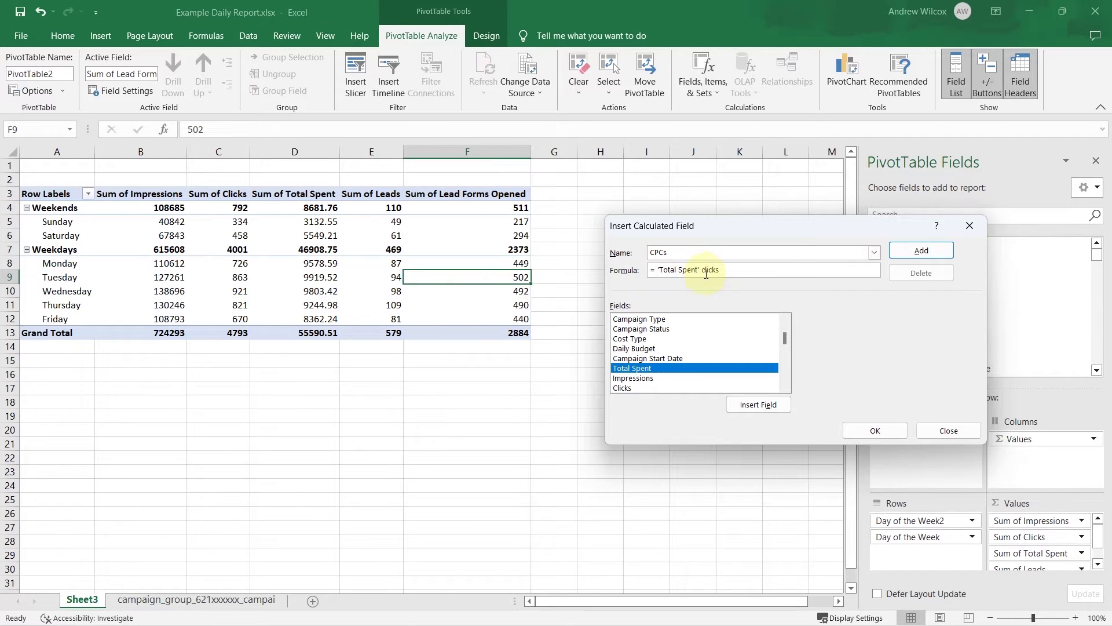
text(/)
click(920, 250)
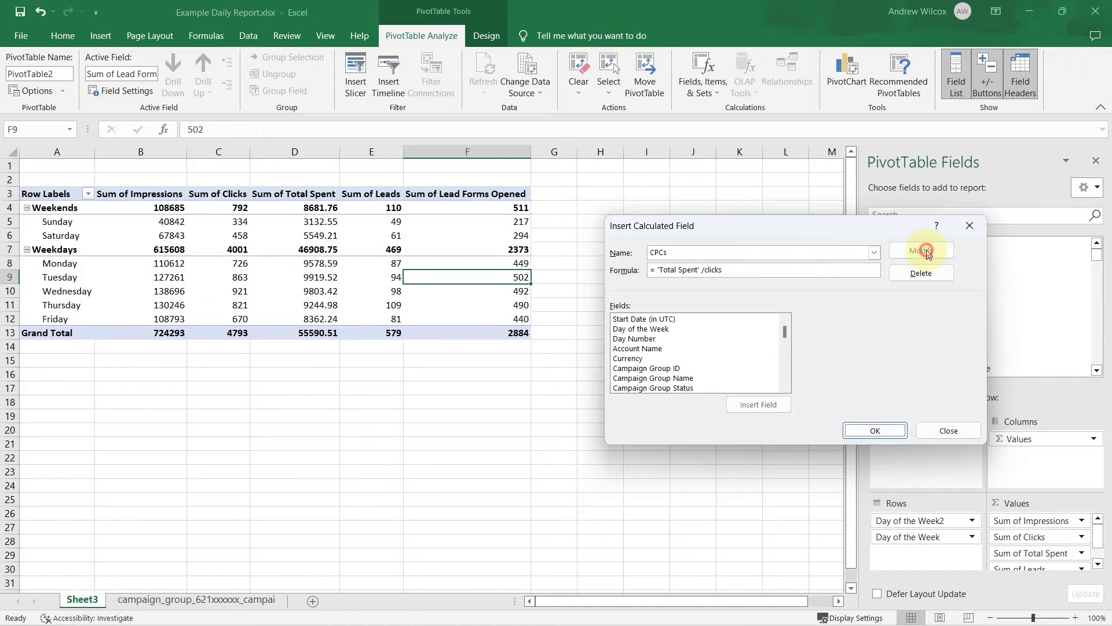
- Add a CPLs calculated field dividing Total Spent by leads
text(C)
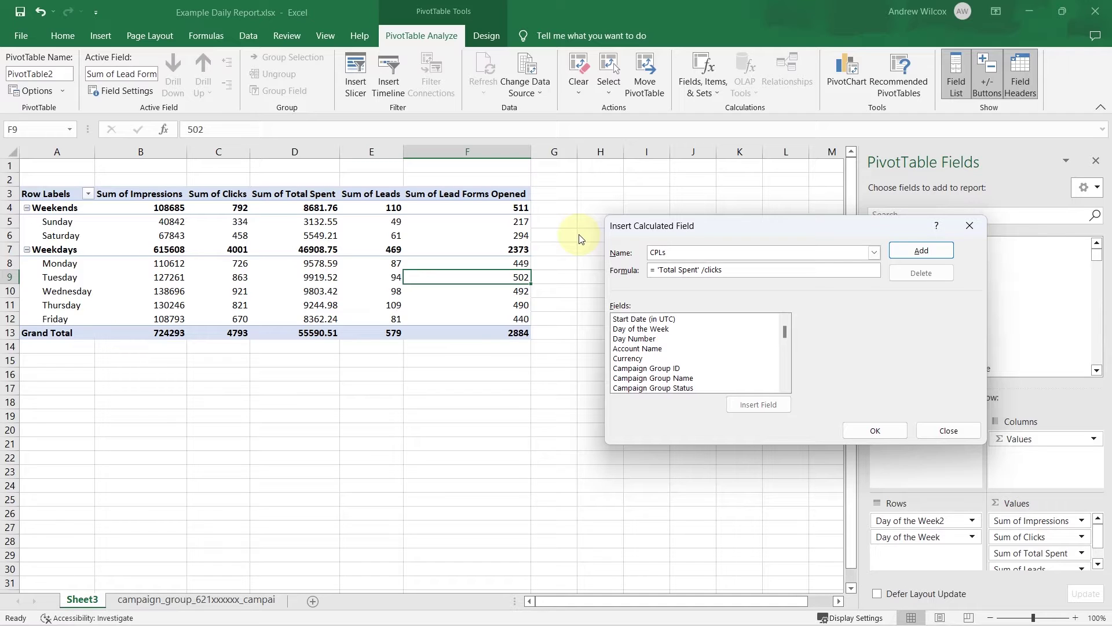
key(Tab)
click(747, 269)
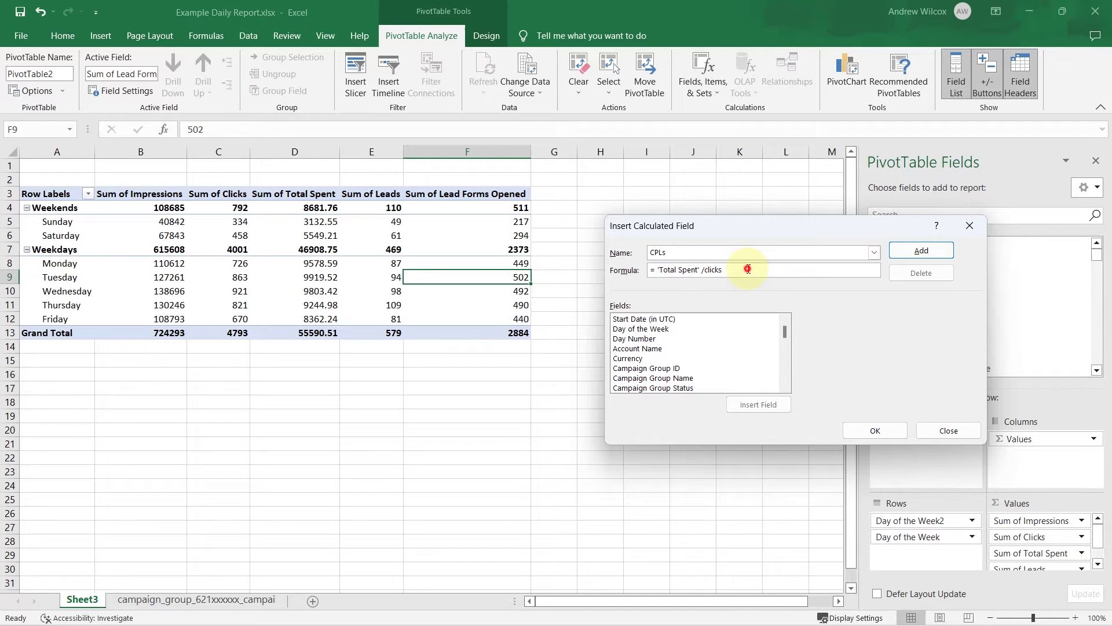
key(BackSpace)
key(BackSpace)
key(BackSpace)
key(BackSpace)
text(leads)
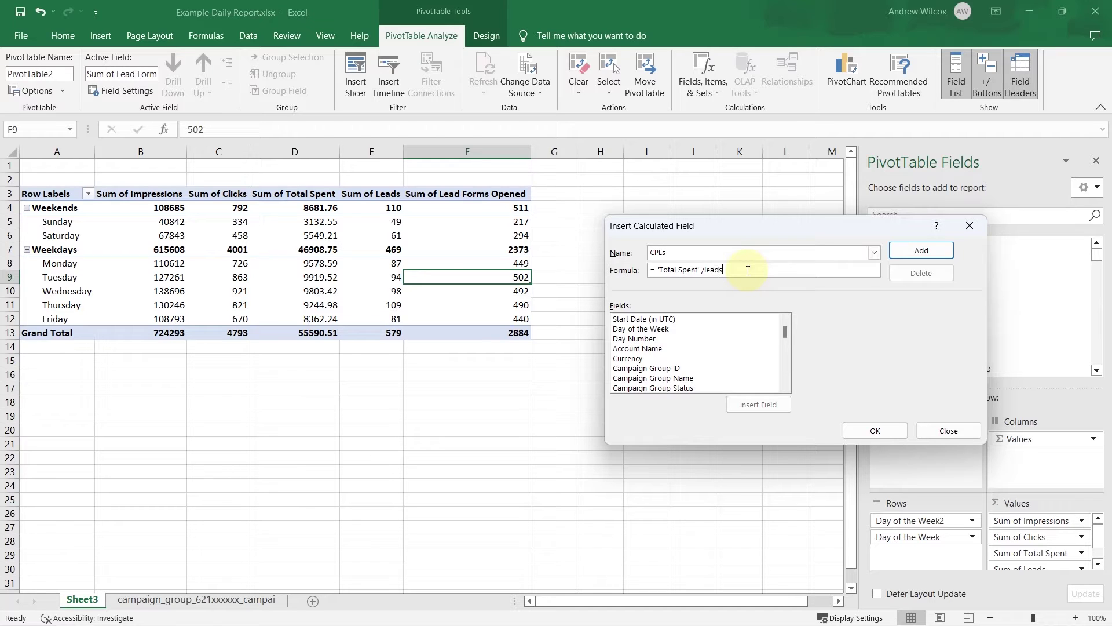
click(920, 250)
- Add a CvRs calculated field dividing leads by clicks
text(C)
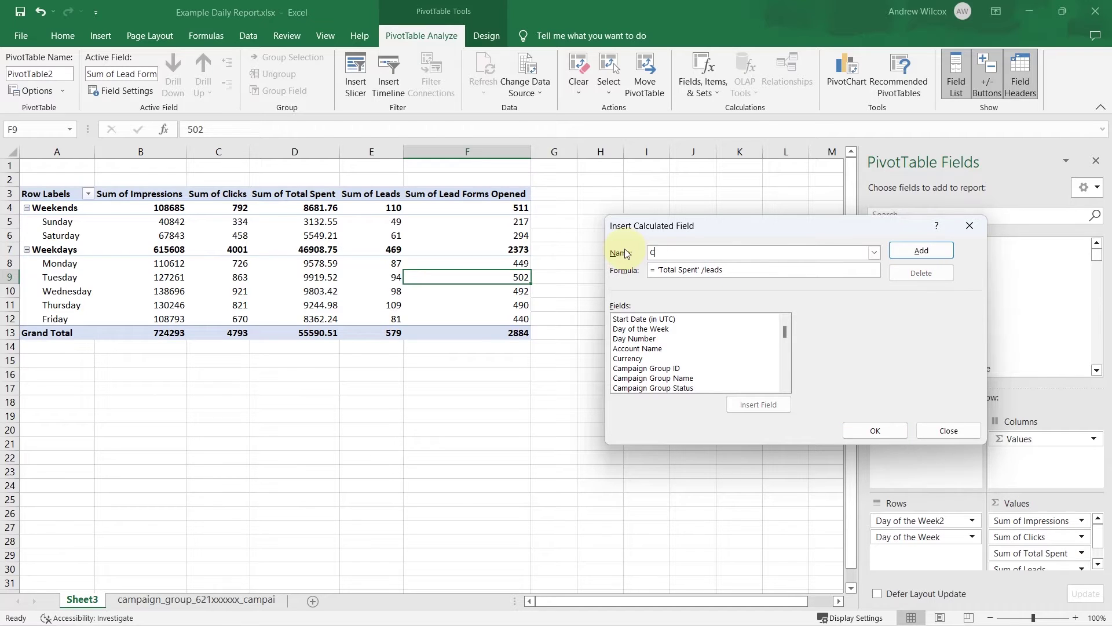
text(vRs)
drag(656, 270, 692, 270)
key(Delete)
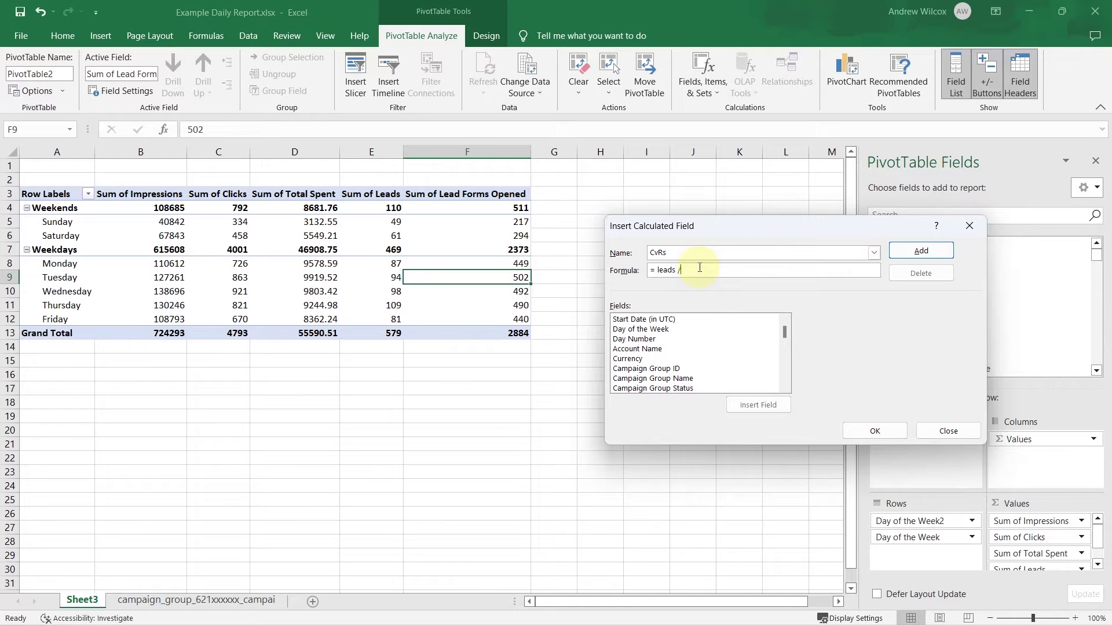
text(/ clicks)
click(927, 250)
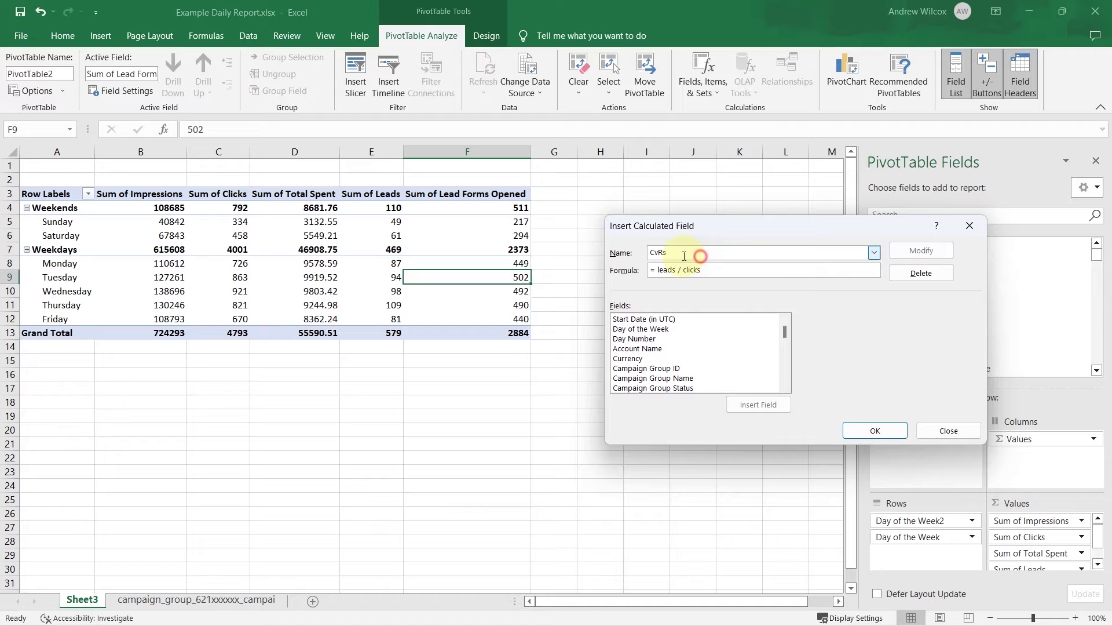
- Add an ORs calculated field as 'Lead Forms Opened'/clicks and apply all fields
text(OR)
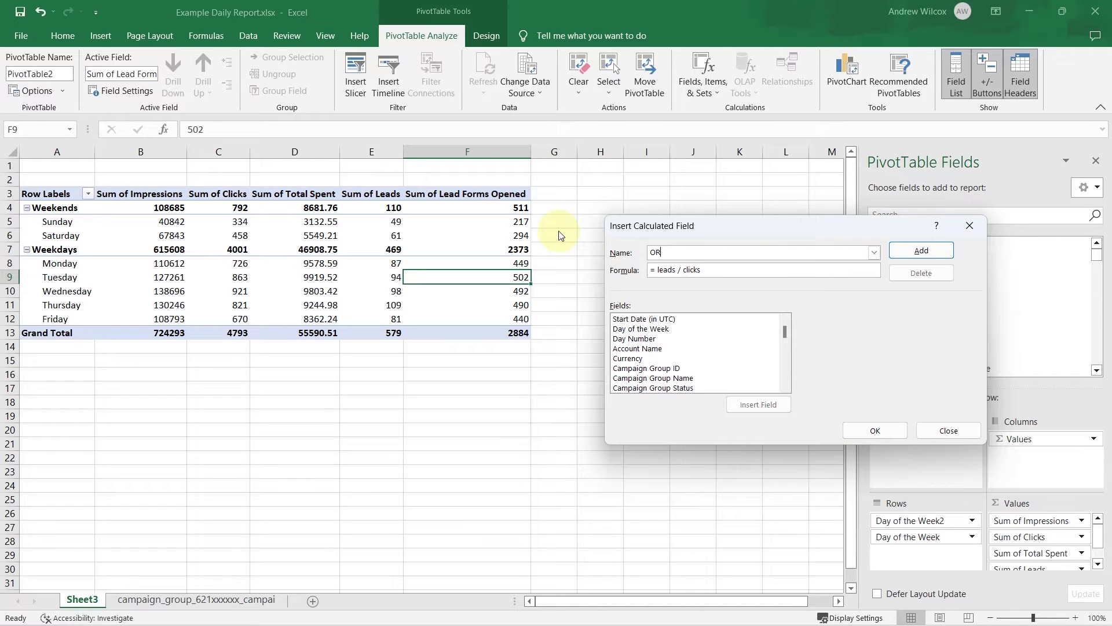
text(s)
key(Tab)
key(Home)
key(Right)
key(Right)
key(Delete)
key(Delete)
key(Delete)
key(Delete)
key(Delete)
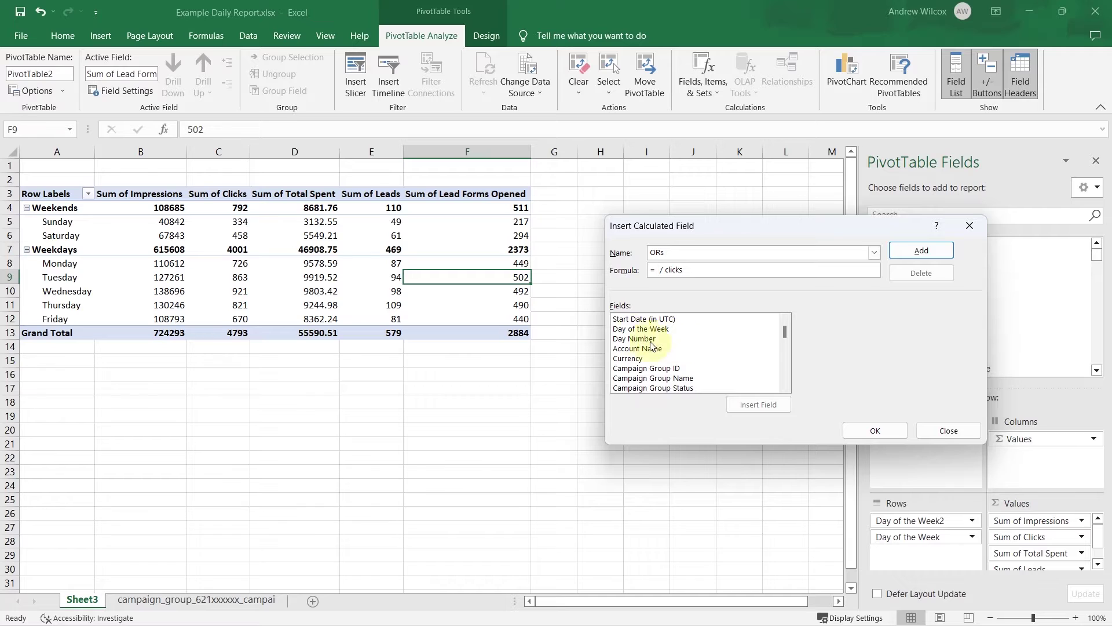
scroll(689, 359, down, 4)
scroll(692, 363, down, 5)
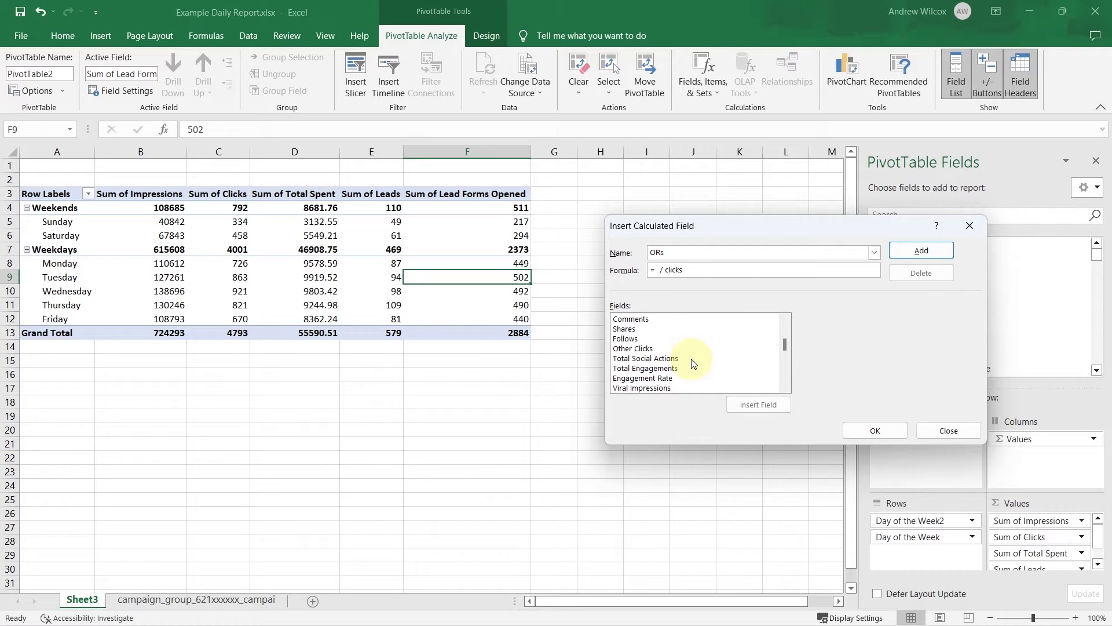
scroll(693, 363, down, 3)
double_click(693, 358)
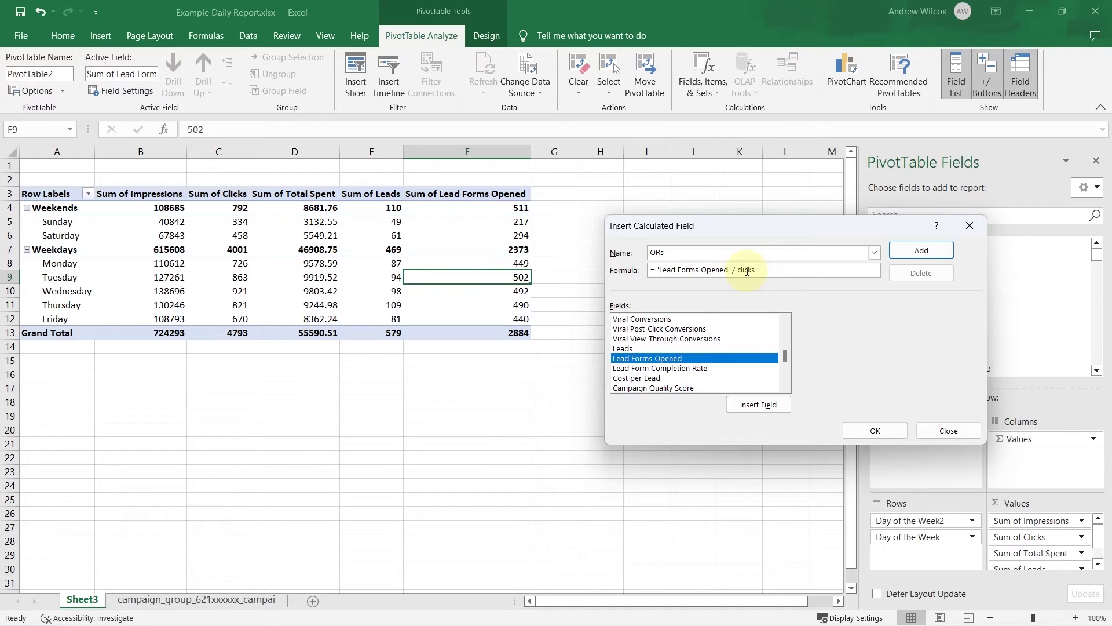
click(875, 430)
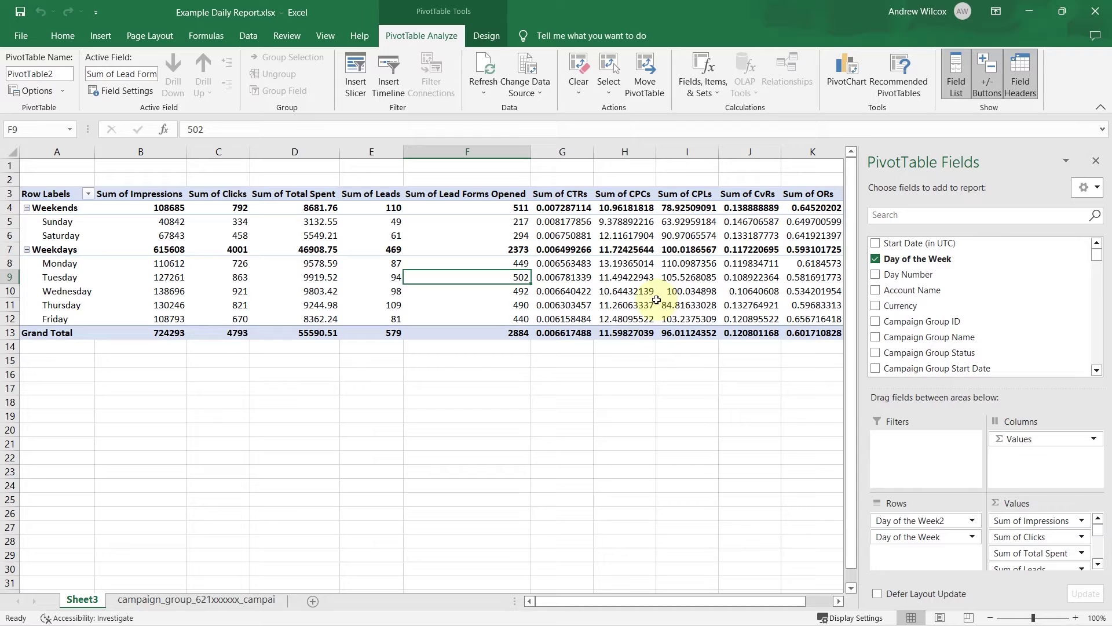
- Drag Total Spent into Values again, creating Sum of Total Spent2
mouse_move(730, 274)
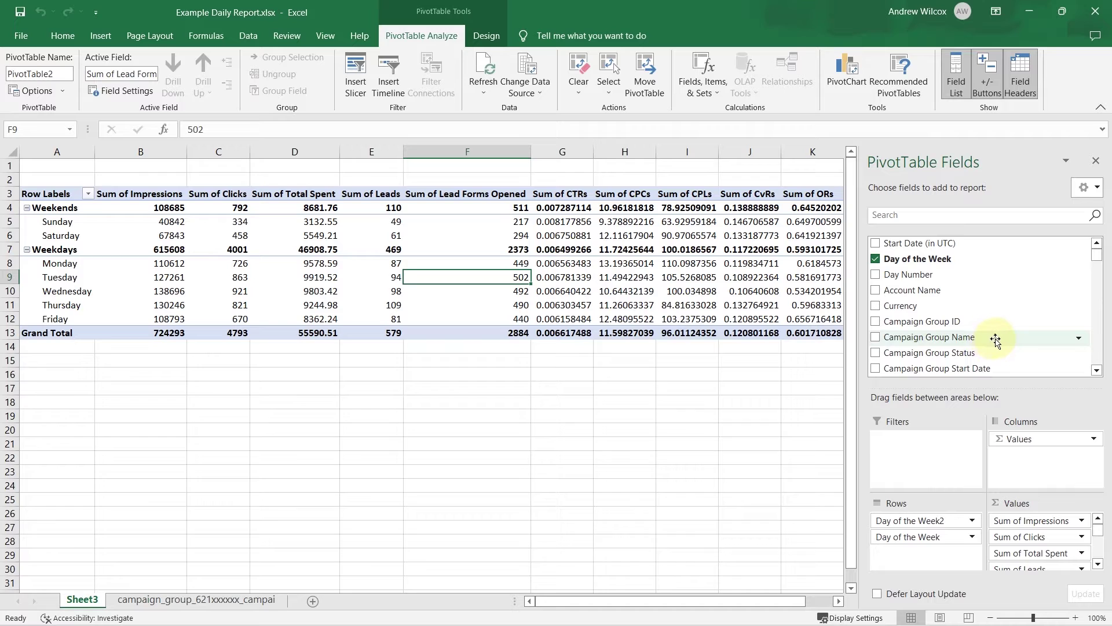
scroll(994, 333, down, 5)
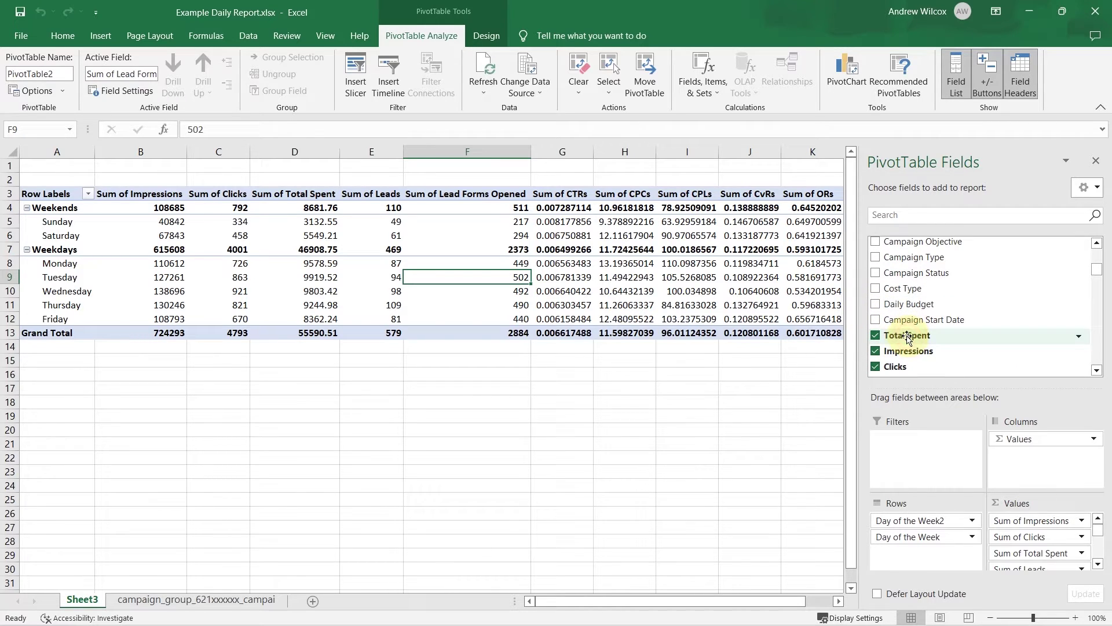
drag(908, 340, 1020, 560)
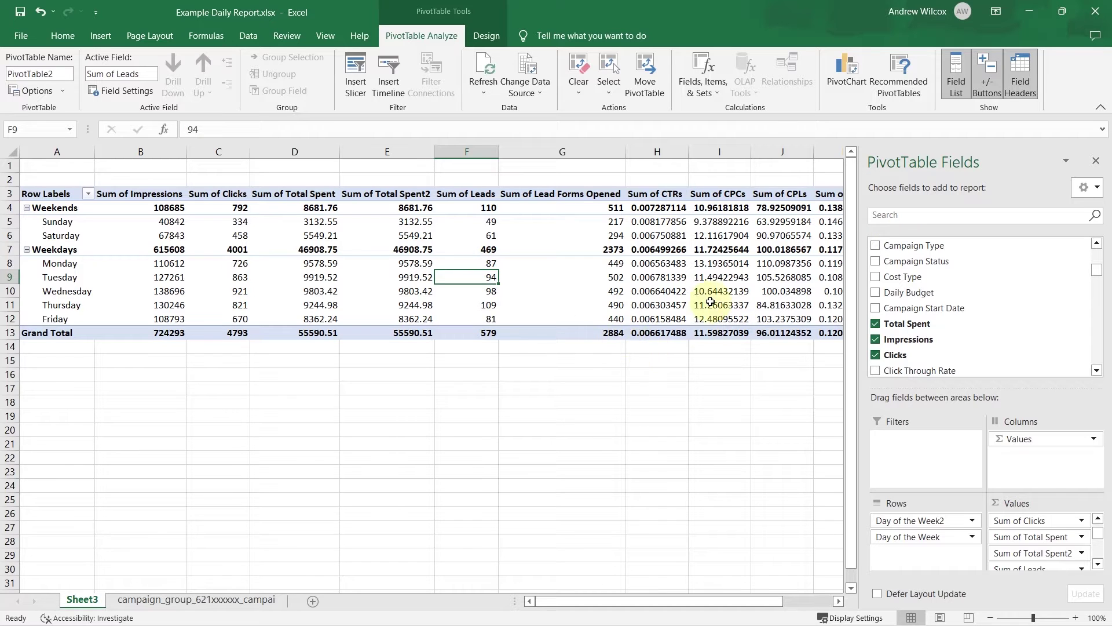
- Rename Sum of CTRs to CTR and format it as Percentage with 2 decimals
click(1098, 162)
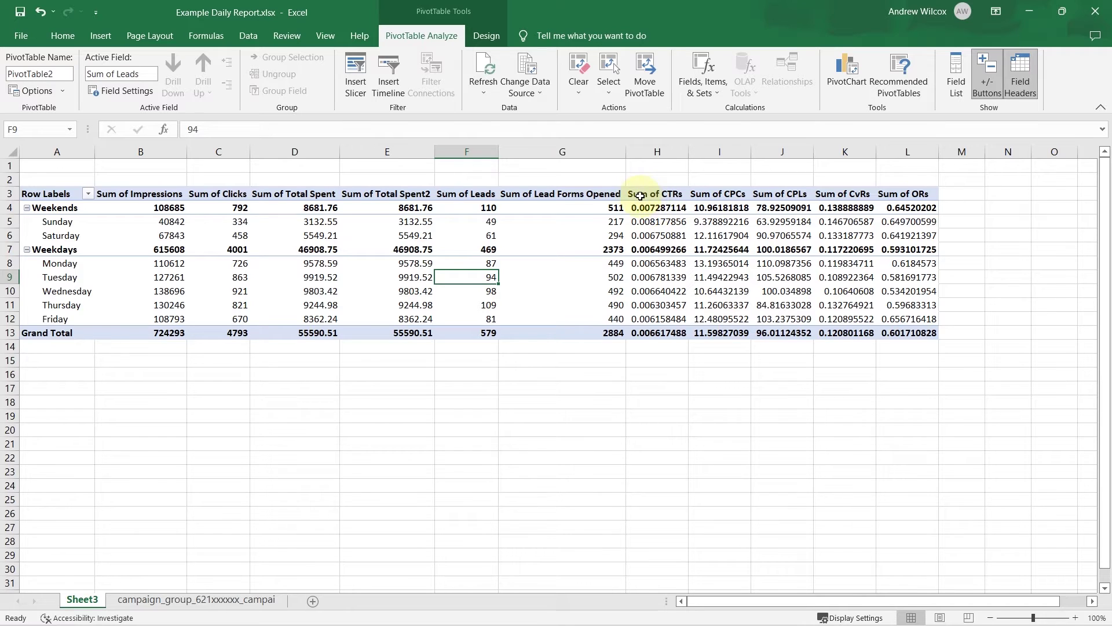
click(670, 195)
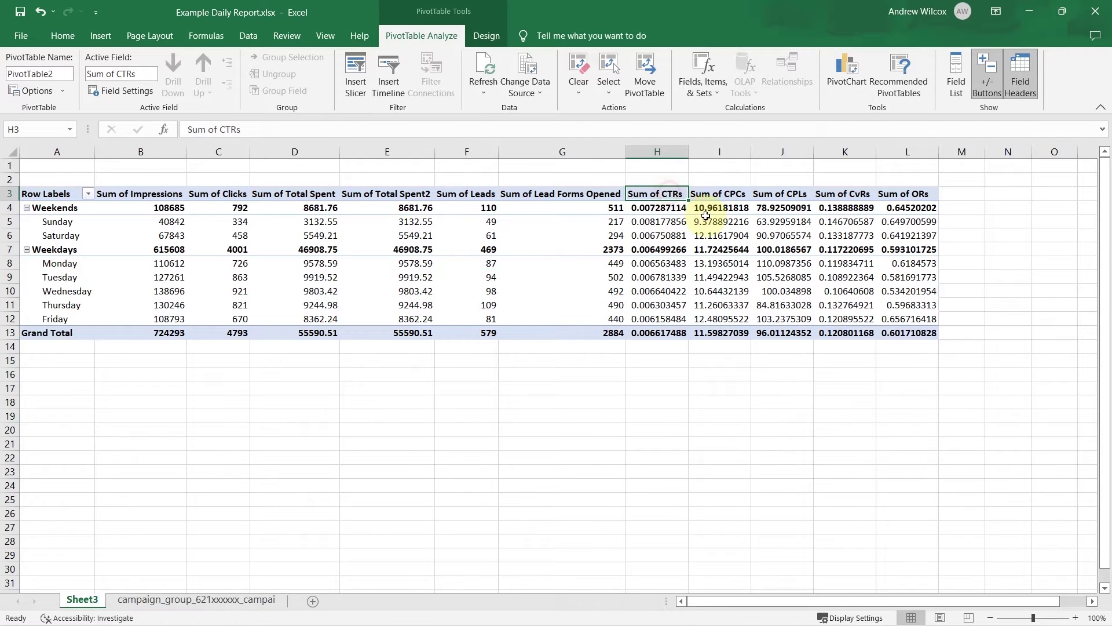
double_click(665, 195)
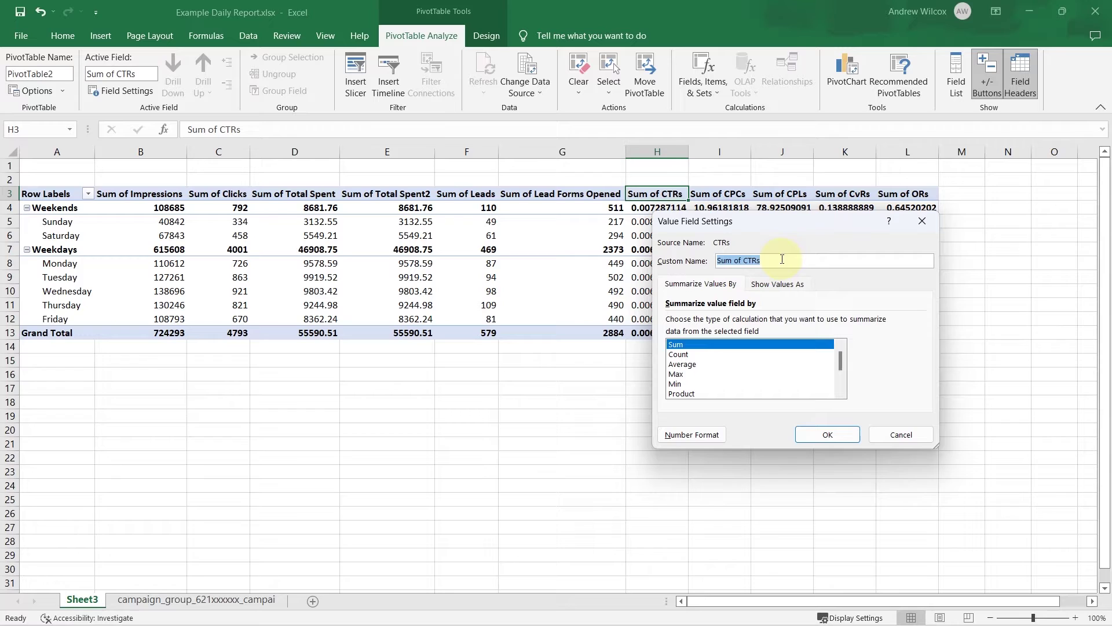
text(CTR)
click(694, 435)
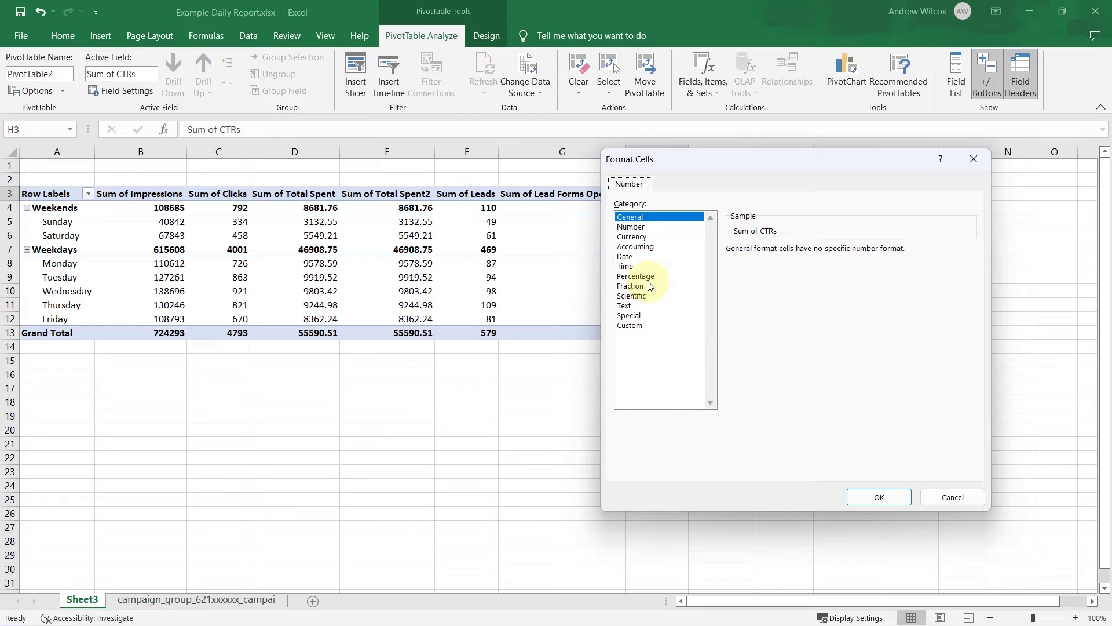
click(644, 277)
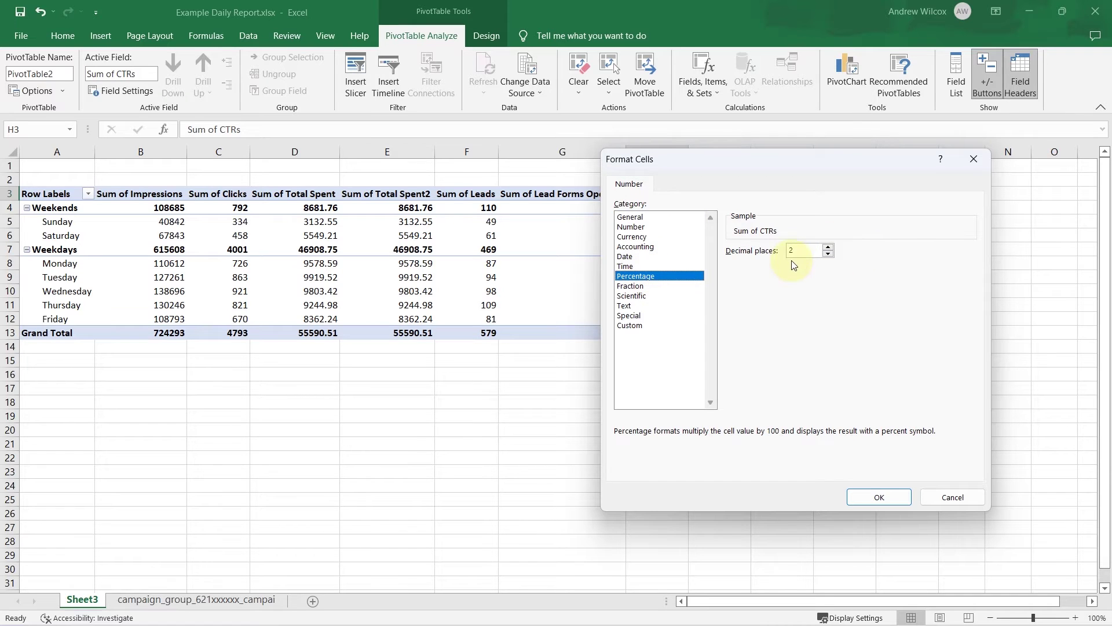
click(869, 502)
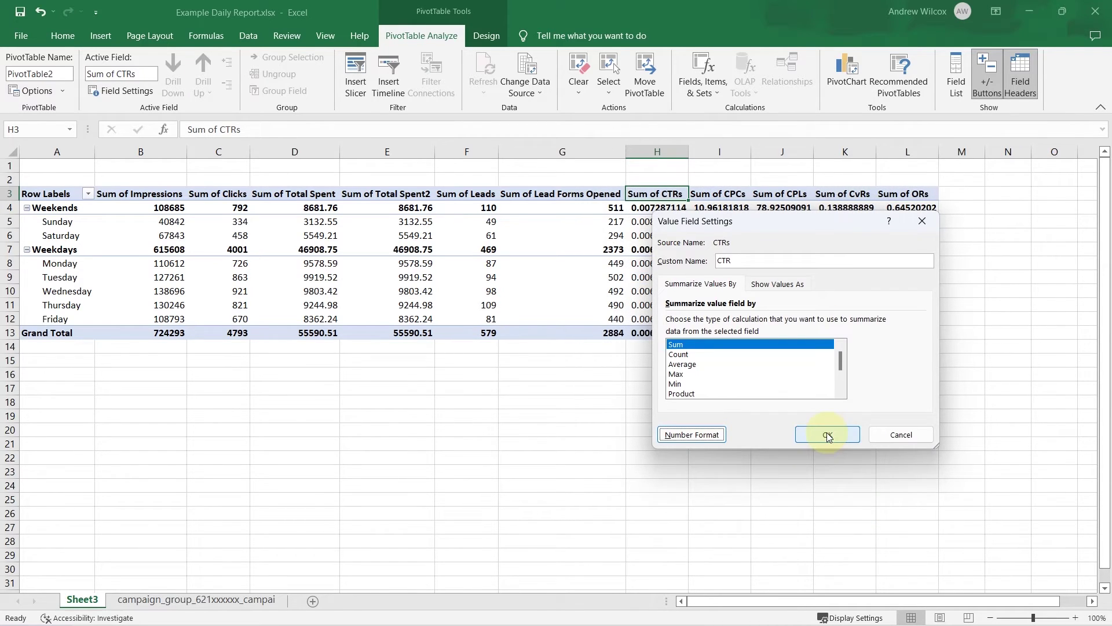
click(826, 433)
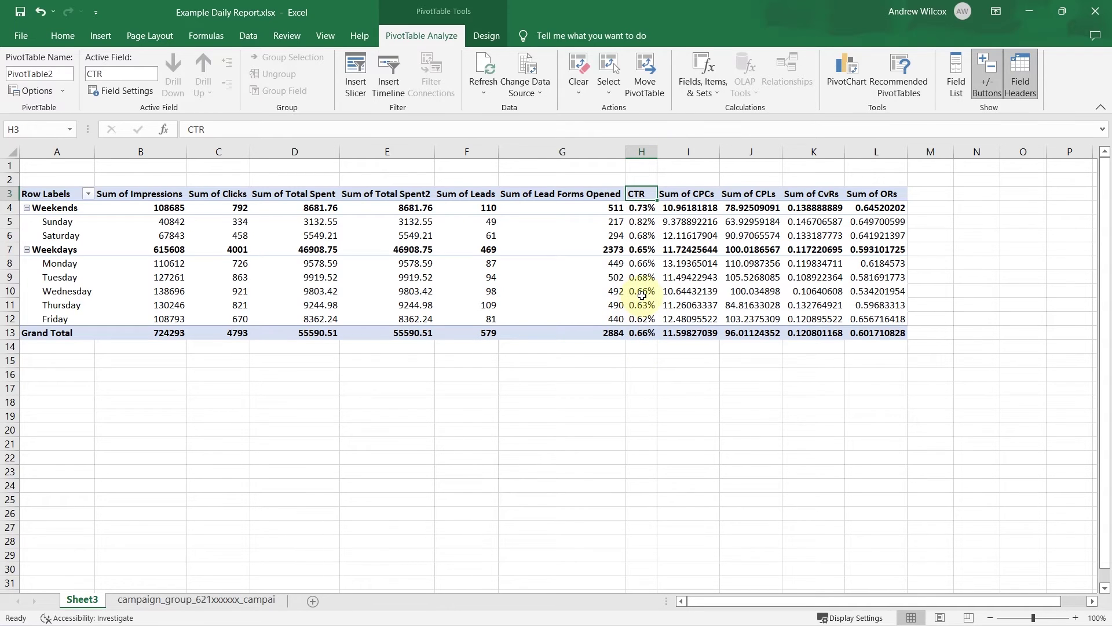
mouse_move(649, 285)
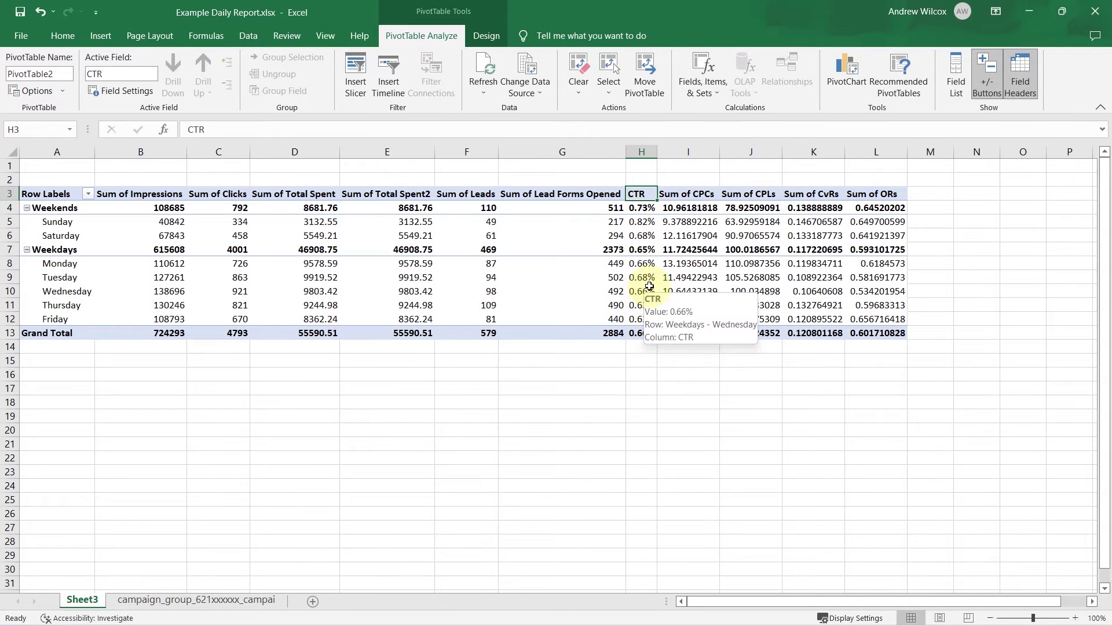
- Rename Sum of CPCs to CPC and give it a dollar number format
double_click(699, 195)
click(781, 261)
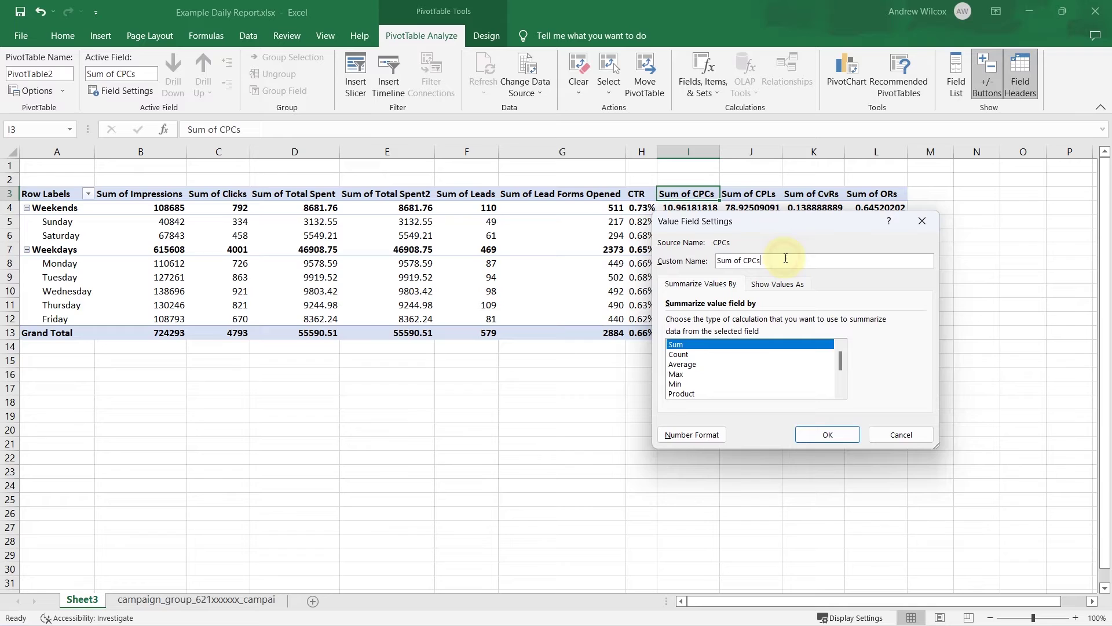
key(BackSpace)
key(Home)
key(Delete)
key(Delete)
key(Delete)
key(Delete)
key(Delete)
key(Delete)
key(Delete)
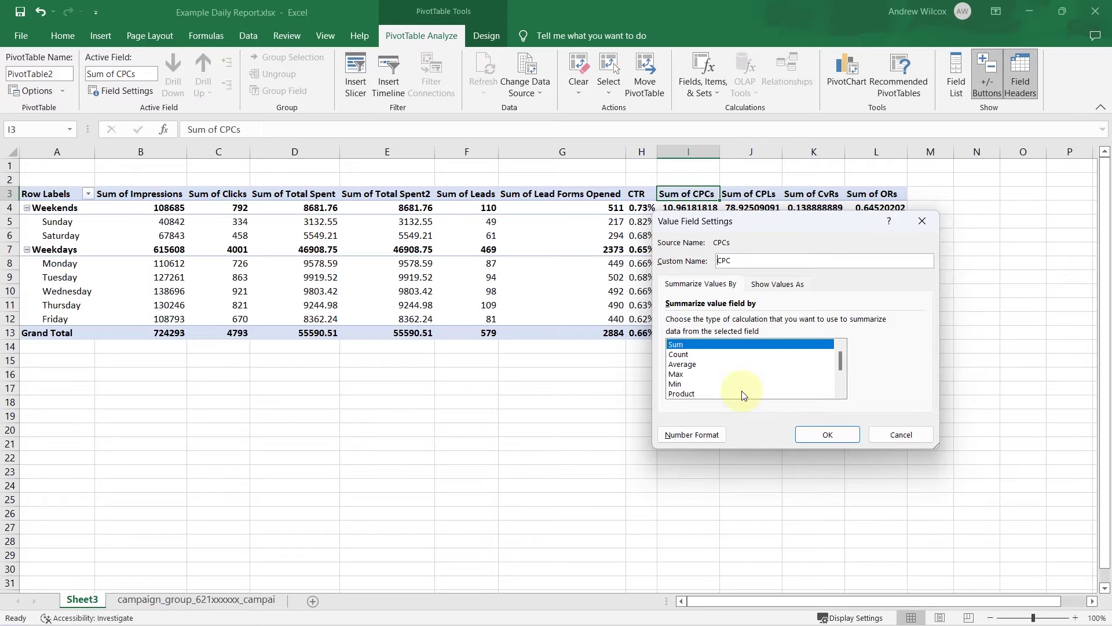
click(690, 436)
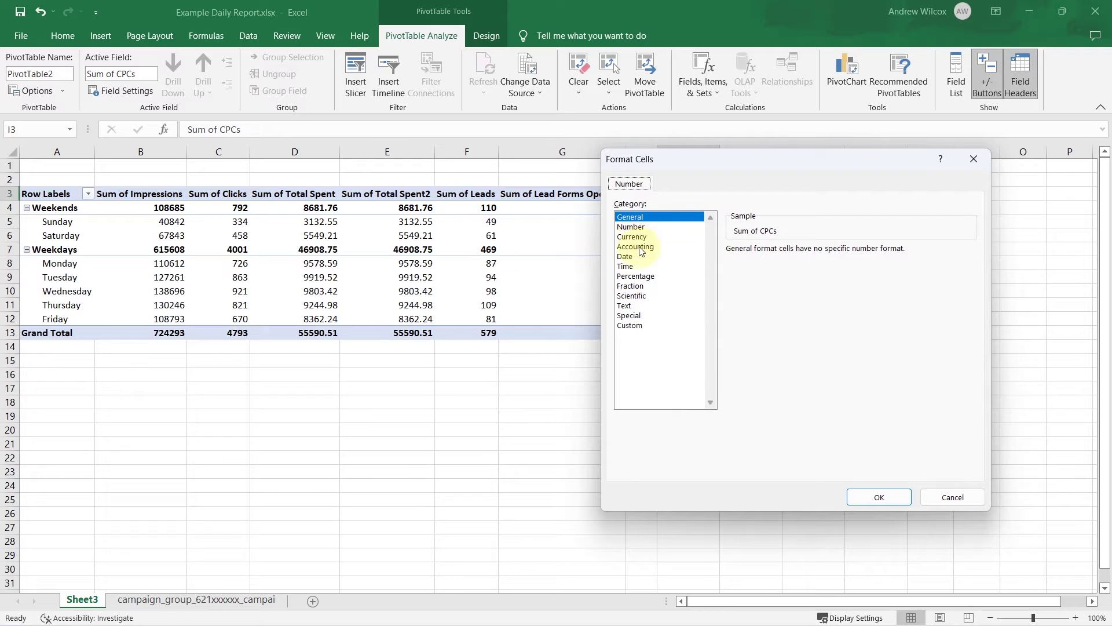
click(639, 247)
click(878, 497)
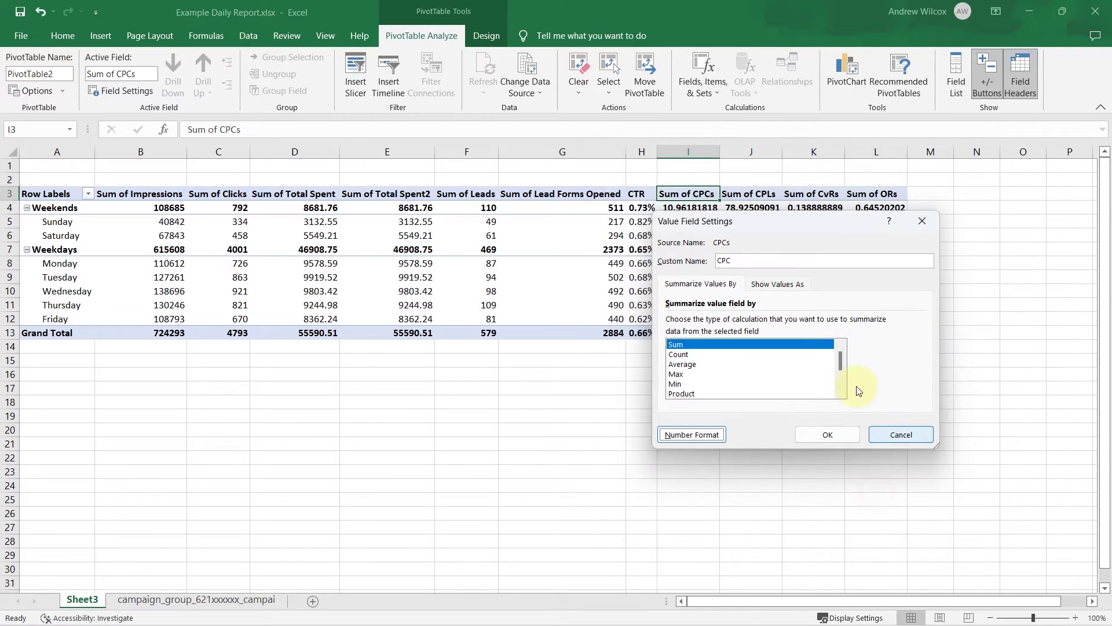
click(832, 432)
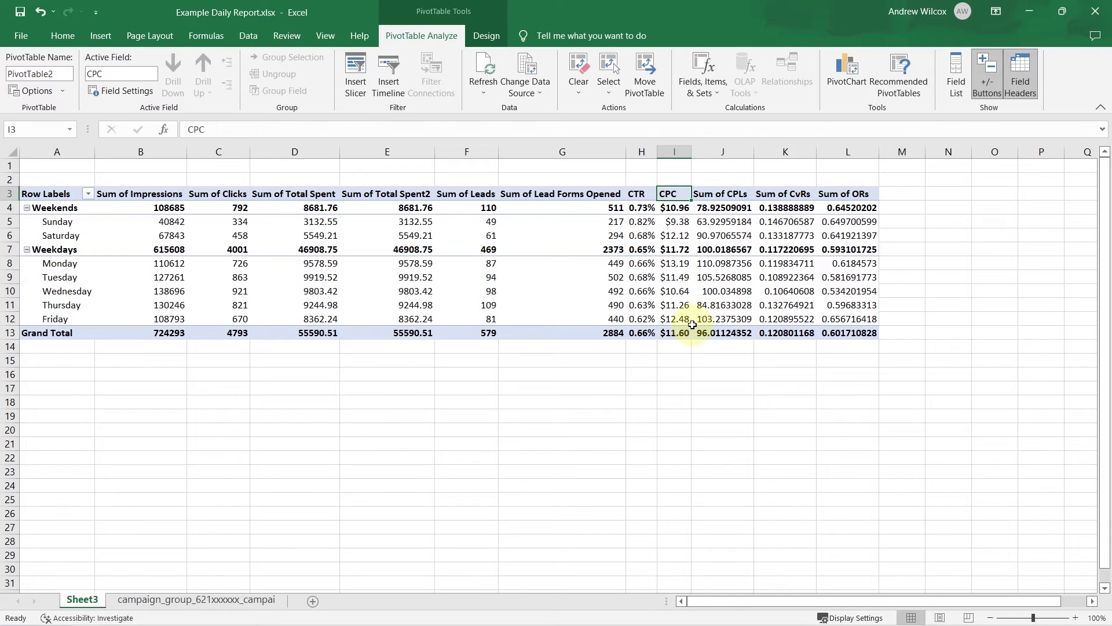
click(674, 235)
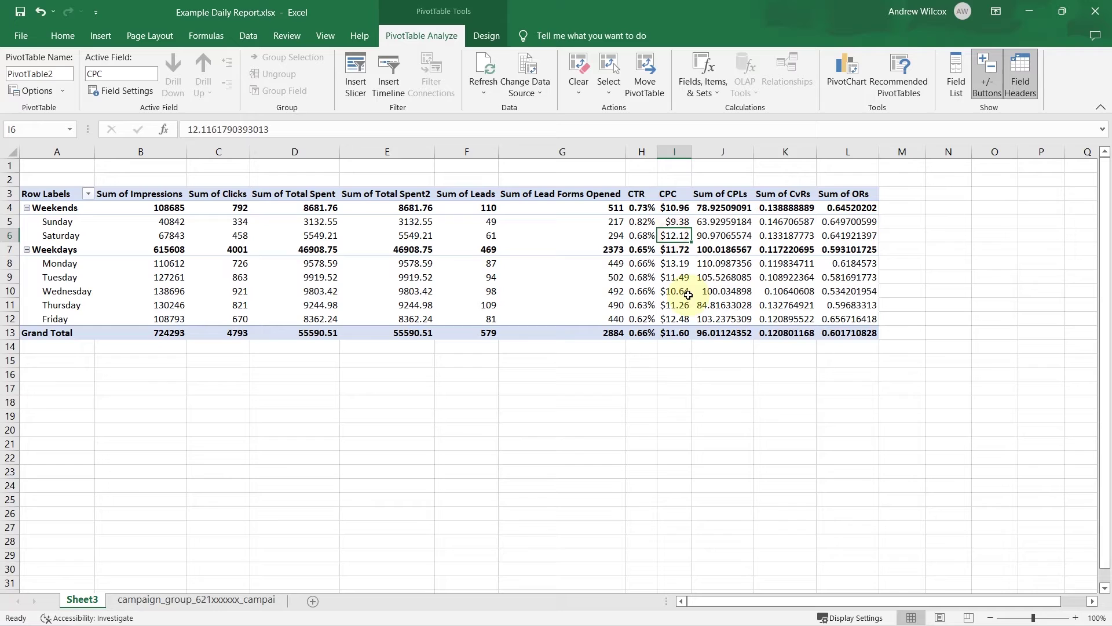
mouse_move(677, 307)
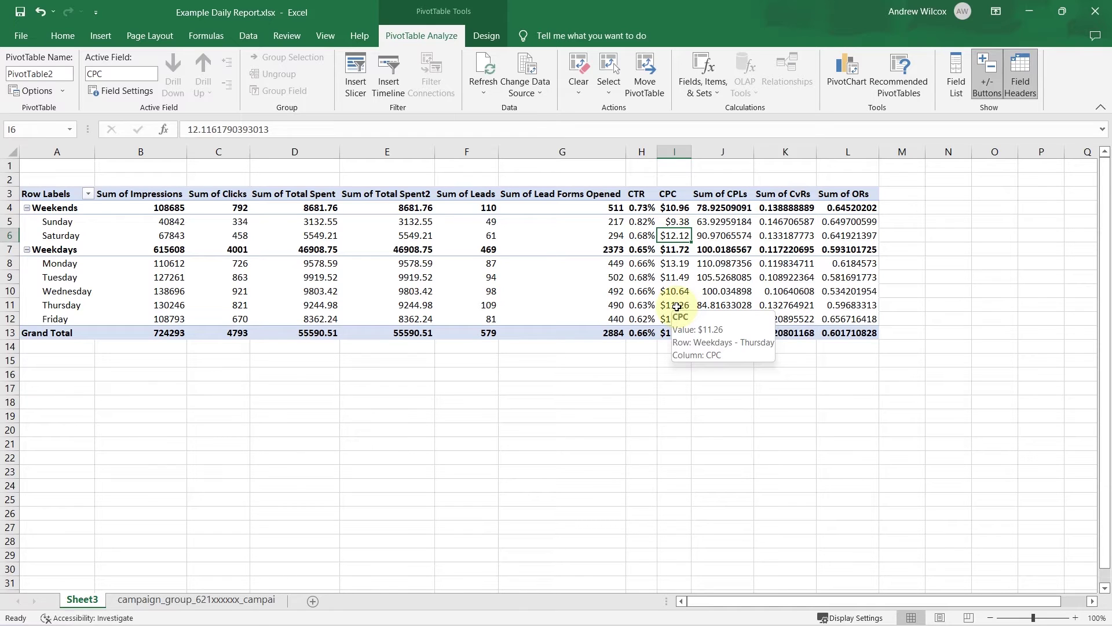
- Rename Sum of CPLs to CPL and give it a dollar currency format
click(725, 196)
double_click(725, 196)
click(770, 260)
key(BackSpace)
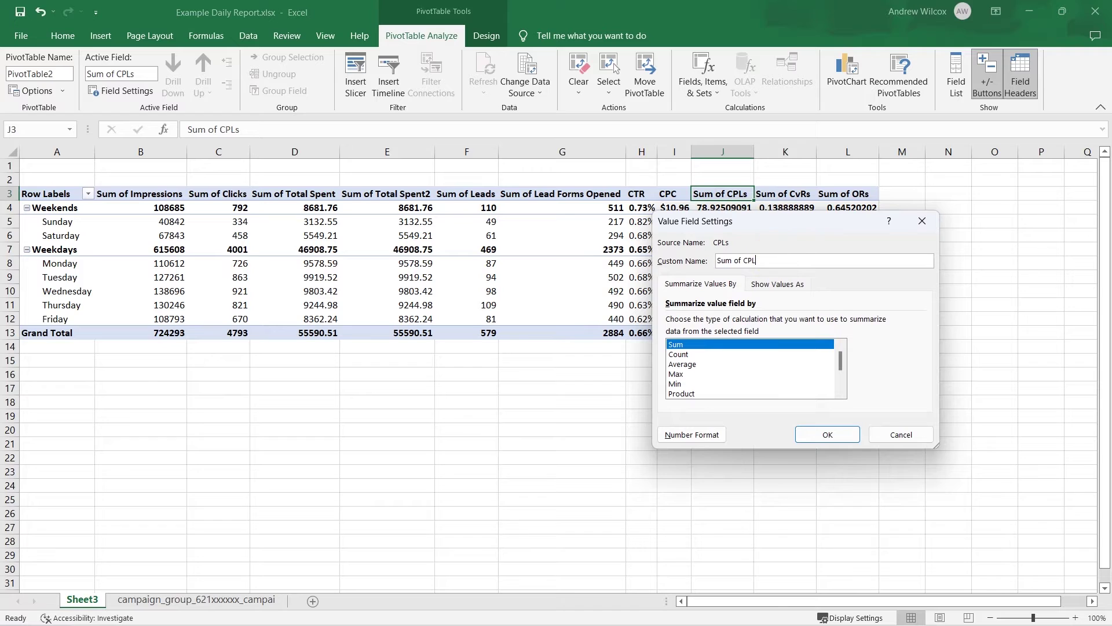
click(689, 435)
click(632, 236)
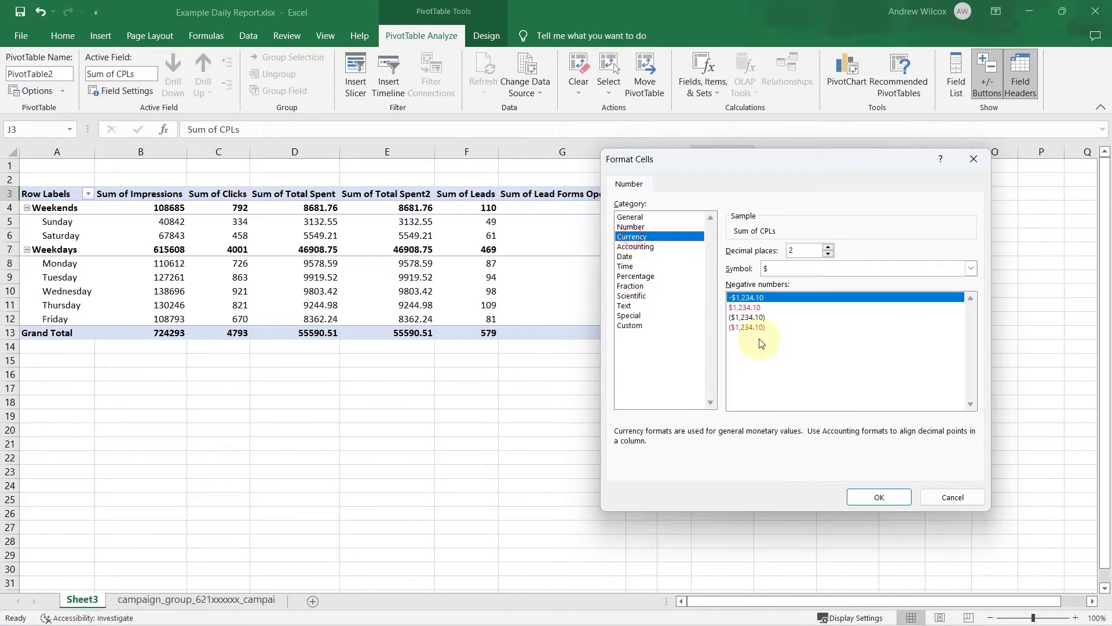
click(878, 497)
click(846, 437)
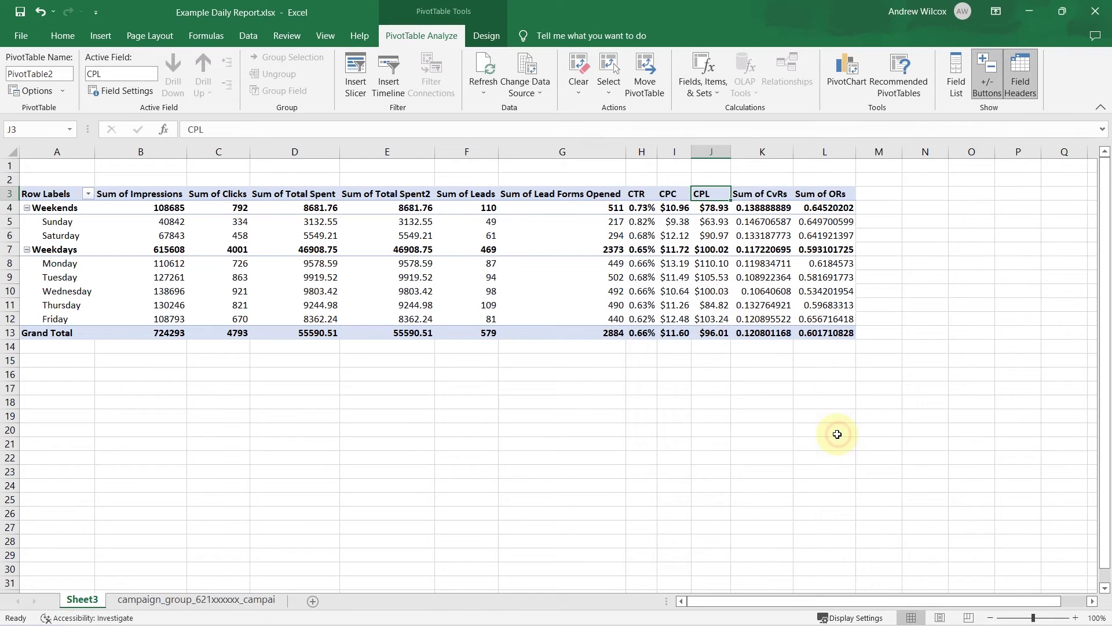
- Rename the Sum of CvRs value field to CvR and format it as Percentage
double_click(768, 193)
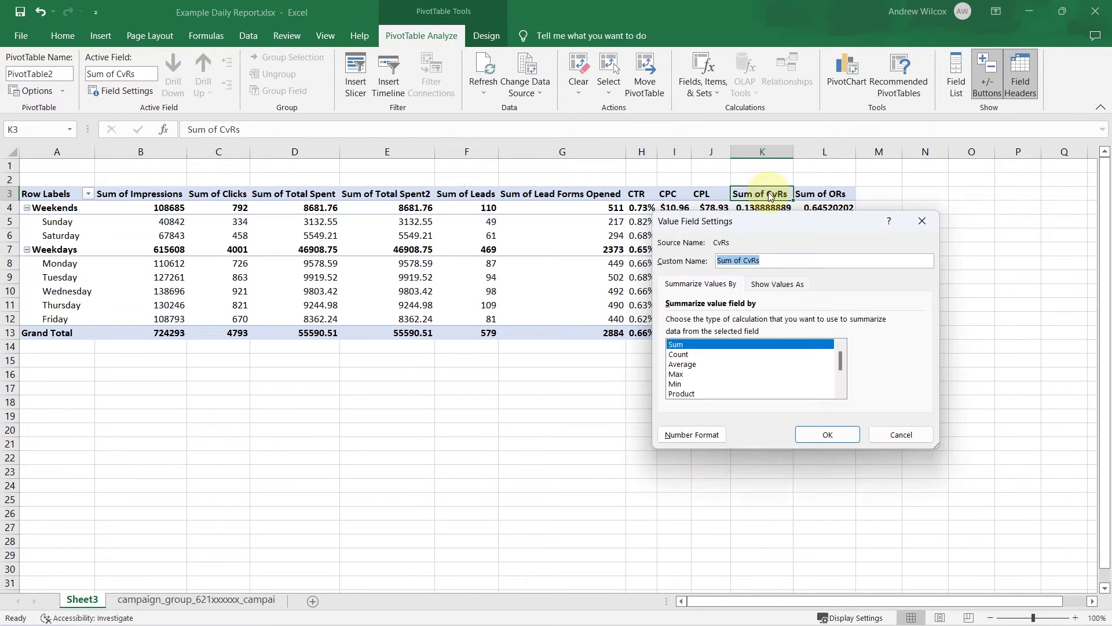
click(768, 264)
key(BackSpace)
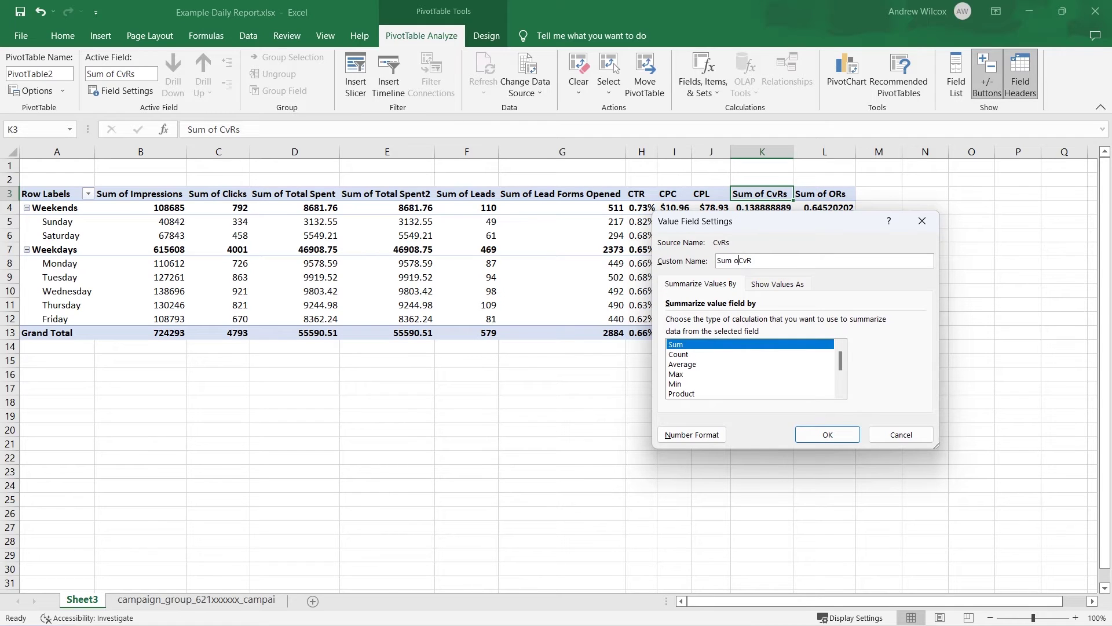
click(701, 439)
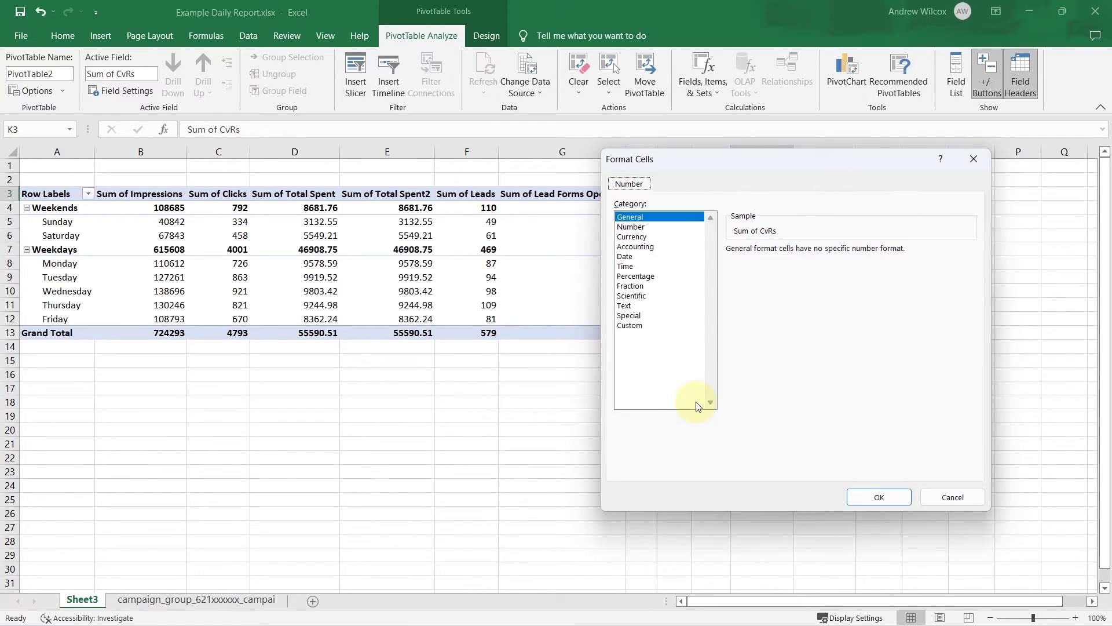
click(645, 277)
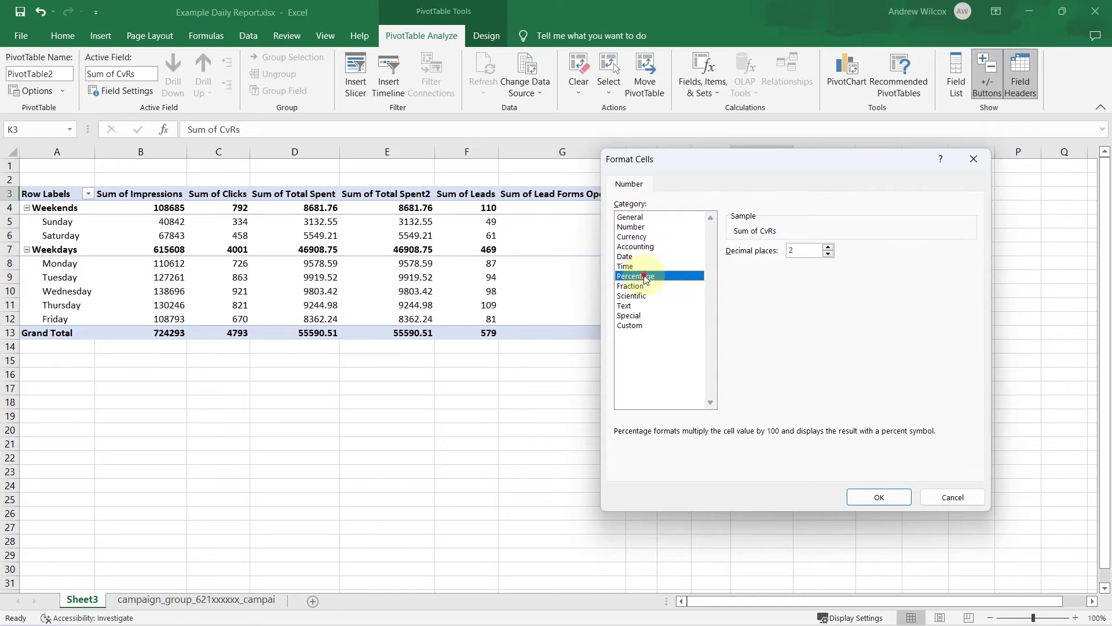
key(Return)
key(Return)
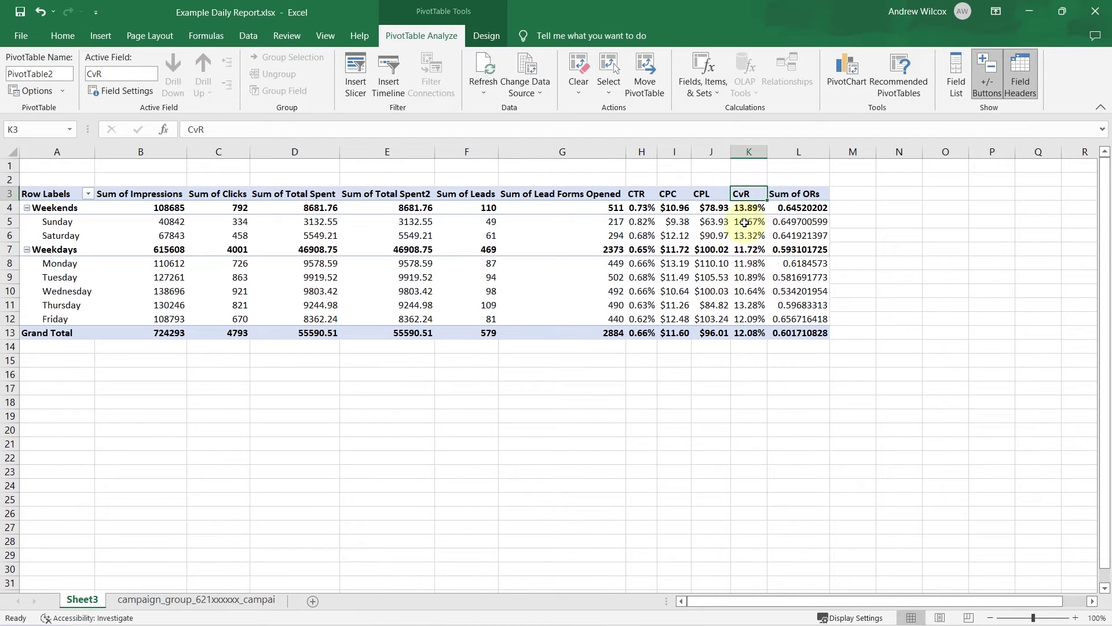
- Rename the Sum of ORs value field to OR and format it as Percentage
double_click(802, 194)
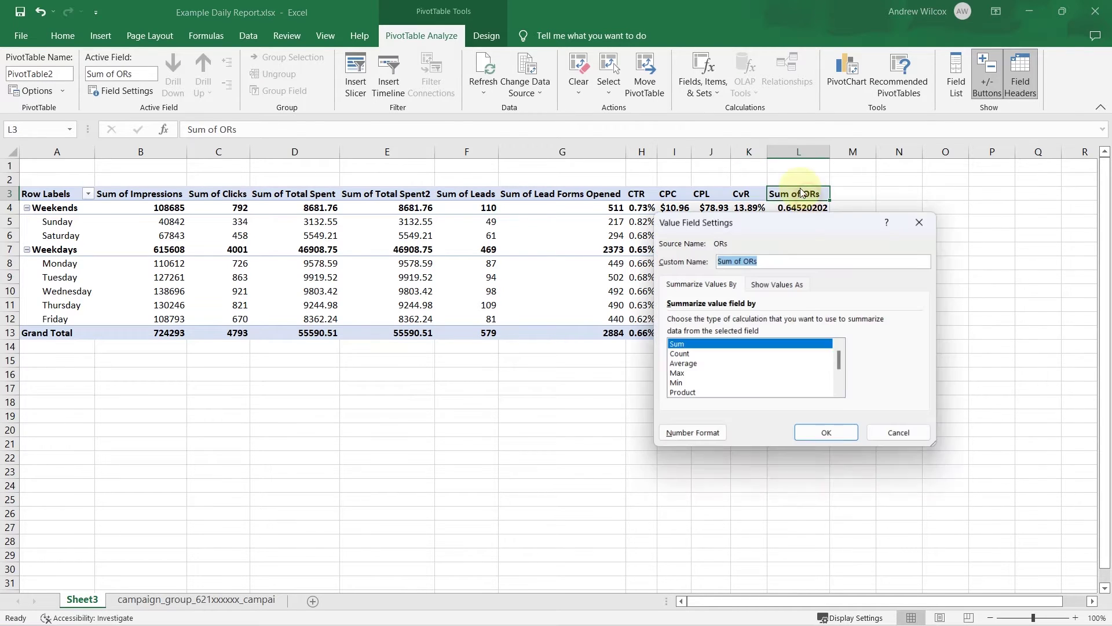
click(783, 259)
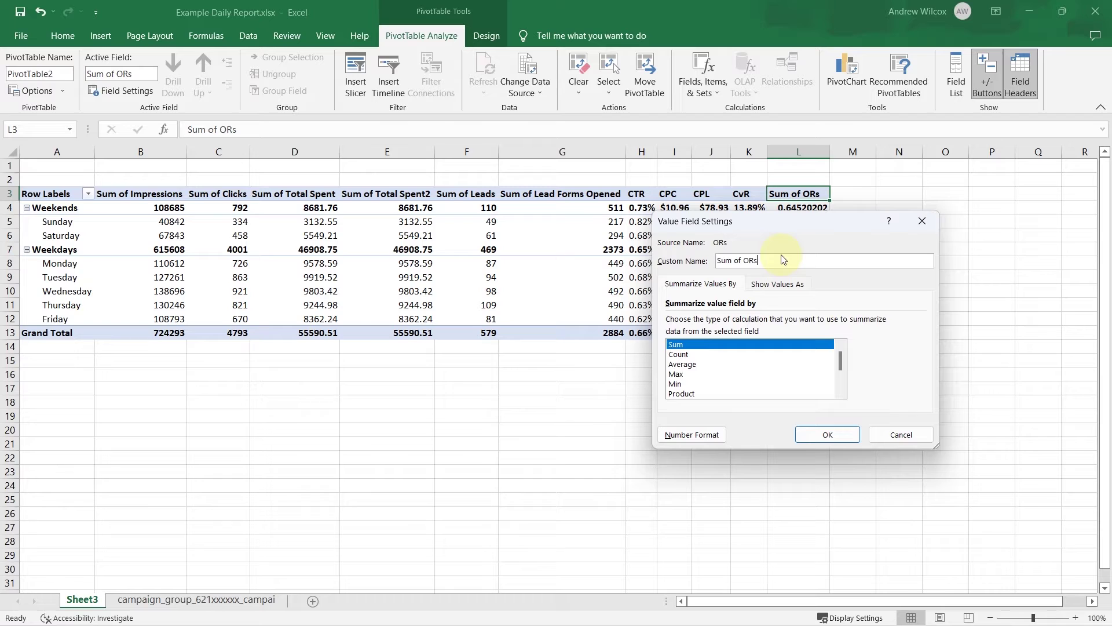
key(BackSpace)
key(BackSpace)
key(BackSpace)
key(BackSpace)
key(BackSpace)
key(BackSpace)
key(BackSpace)
key(BackSpace)
click(684, 436)
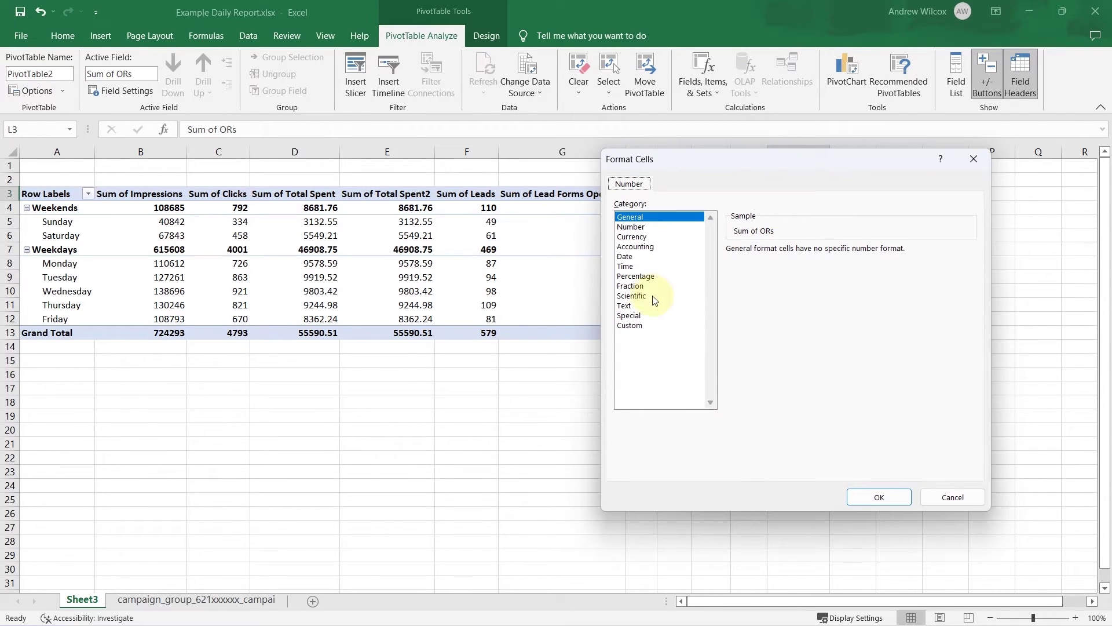
click(646, 280)
key(Return)
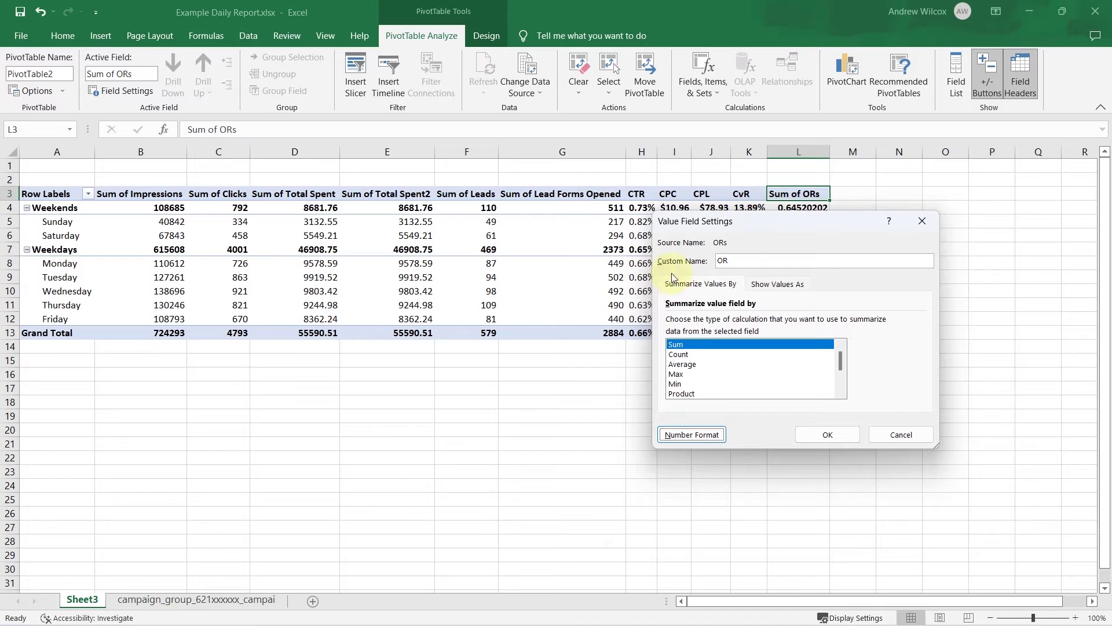
click(827, 435)
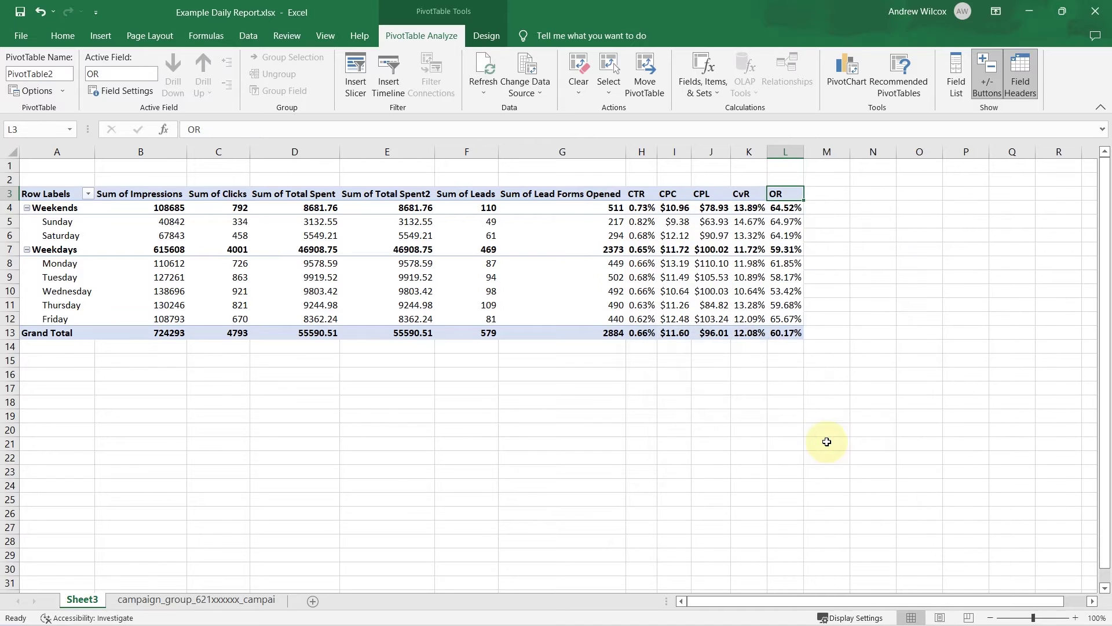
- Change the Sum of Total Spent2 field to summarize by Average
click(394, 193)
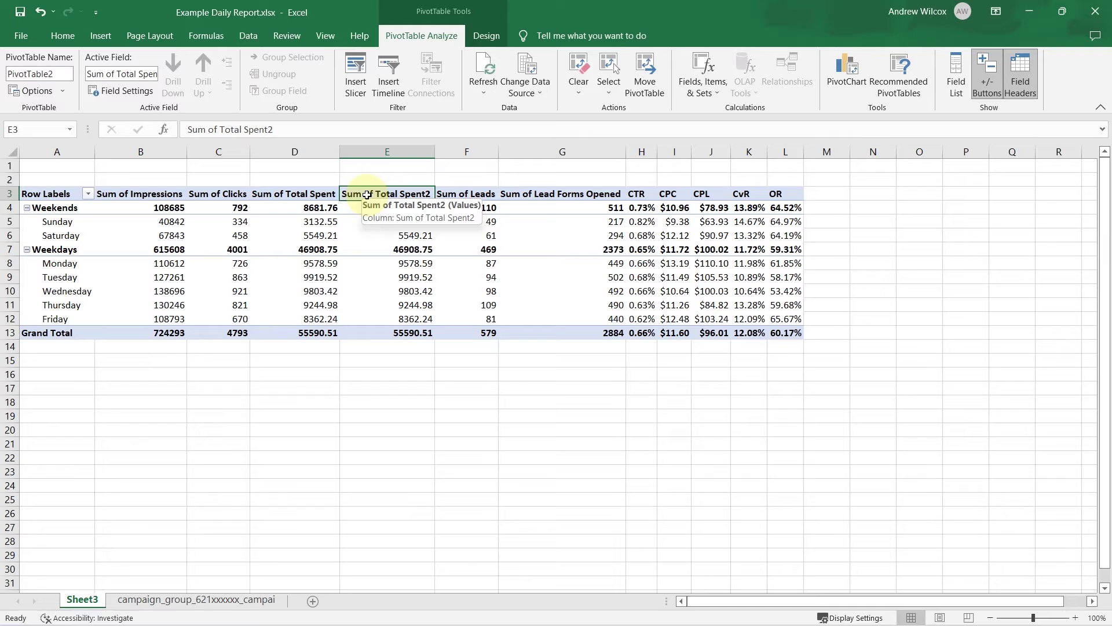
double_click(407, 193)
click(816, 261)
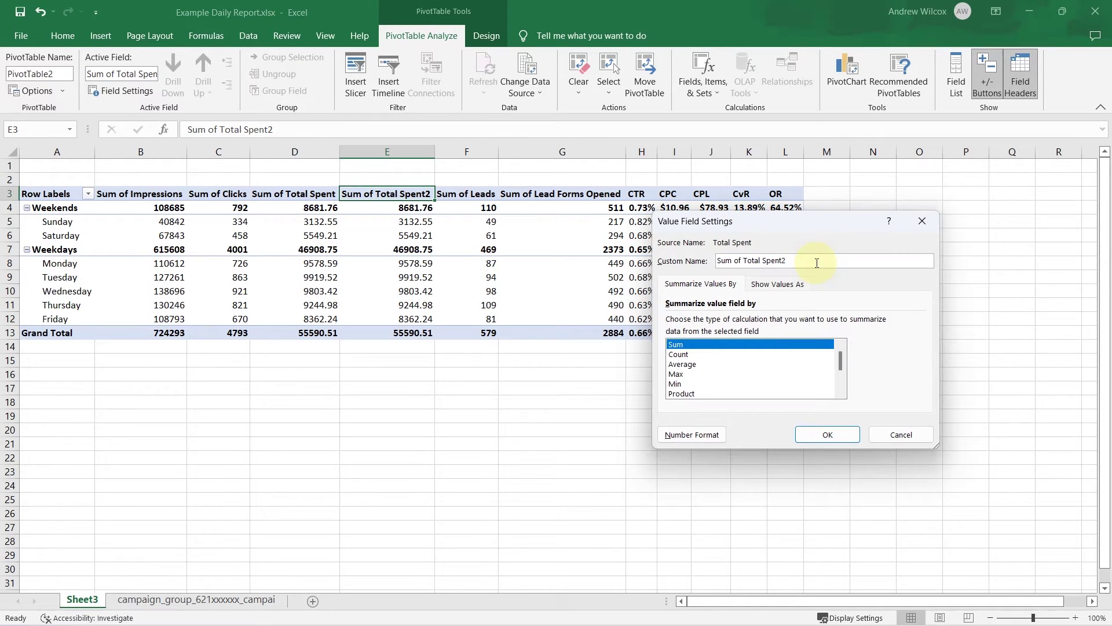
key(BackSpace)
key(BackSpace)
key(BackSpace)
key(BackSpace)
key(BackSpace)
key(BackSpace)
key(BackSpace)
key(BackSpace)
key(BackSpace)
key(BackSpace)
key(BackSpace)
key(BackSpace)
key(BackSpace)
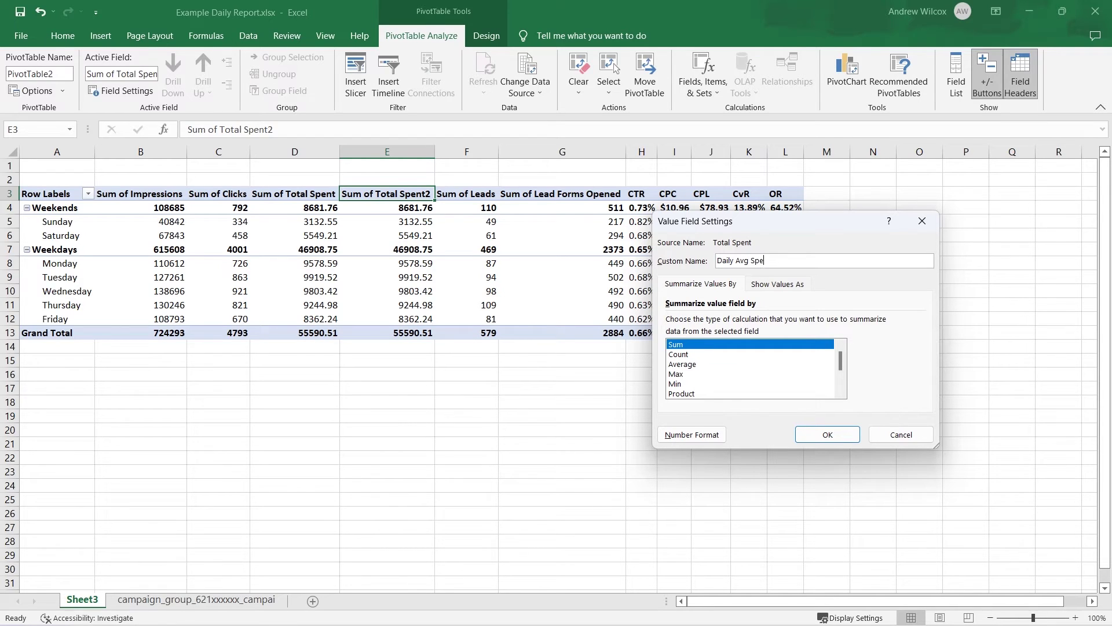
text(nd)
click(685, 364)
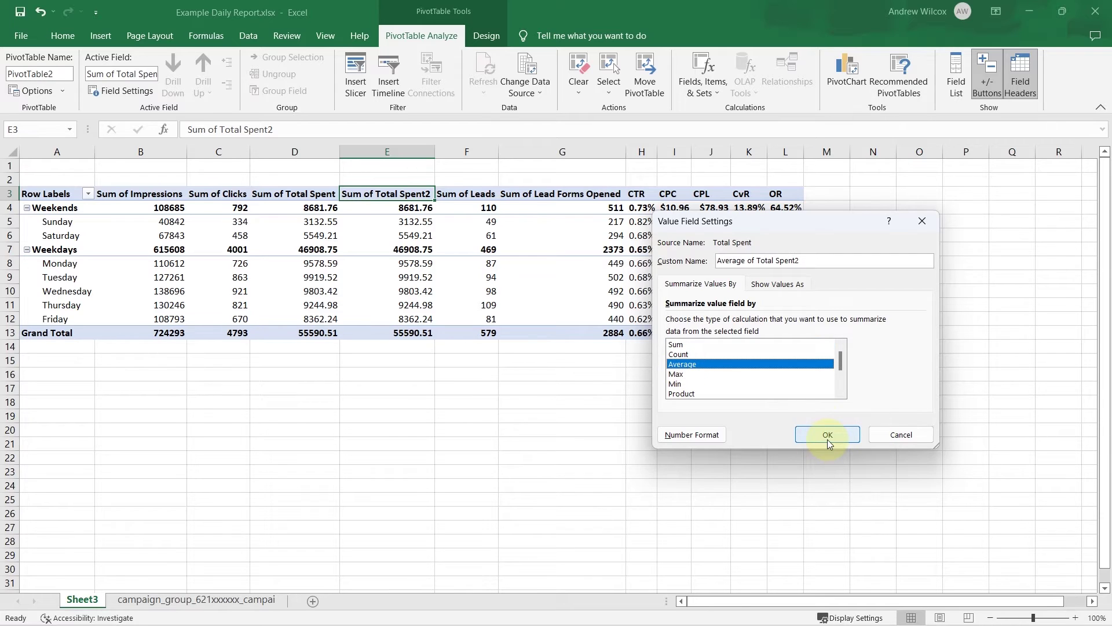
- Give the averaged spend field Currency format and the name Avg Daily Spend
click(684, 437)
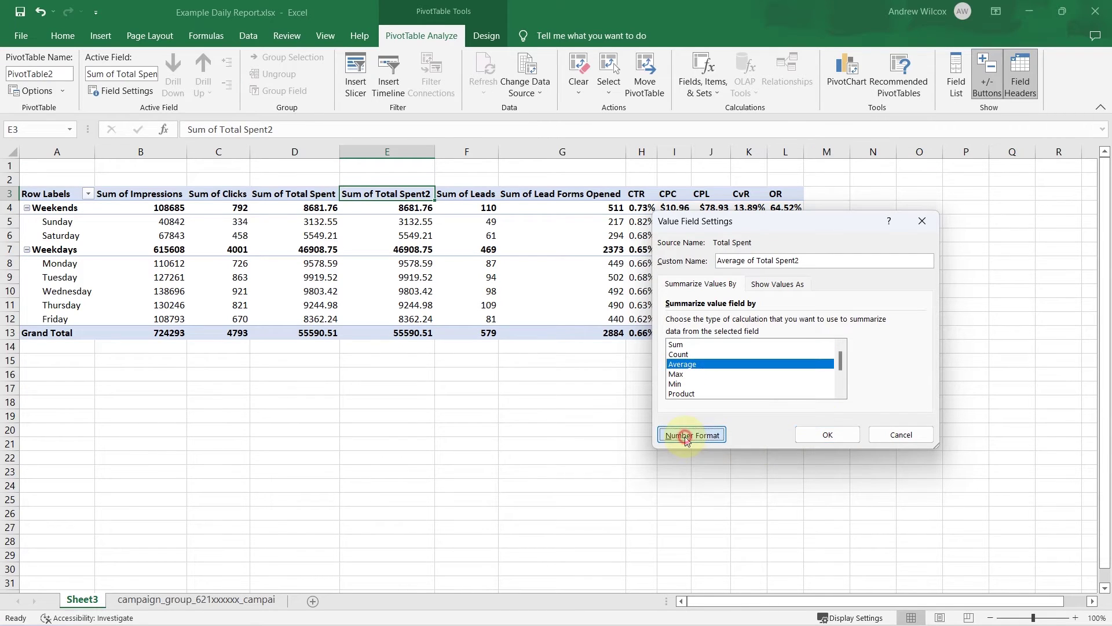
click(631, 236)
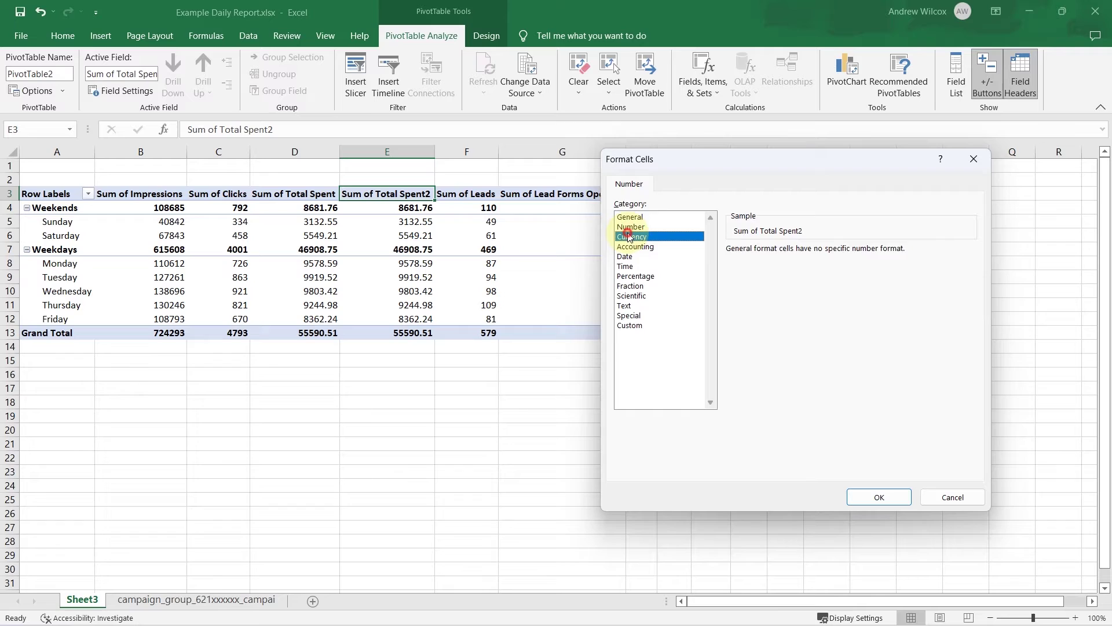
double_click(775, 340)
drag(718, 260, 805, 263)
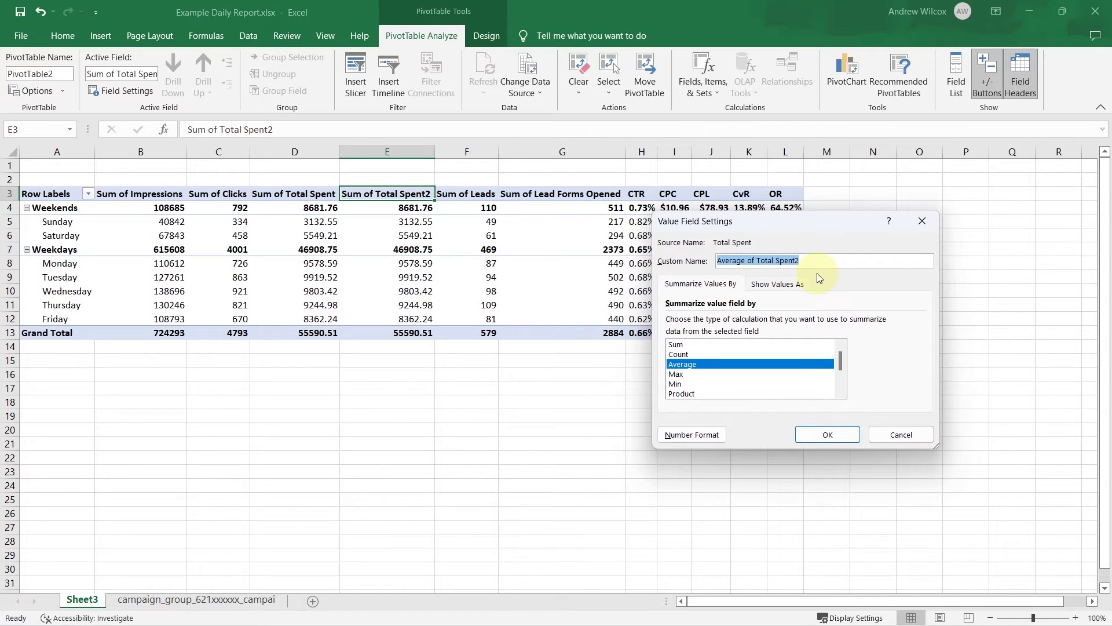
text(Avg Daily Spend)
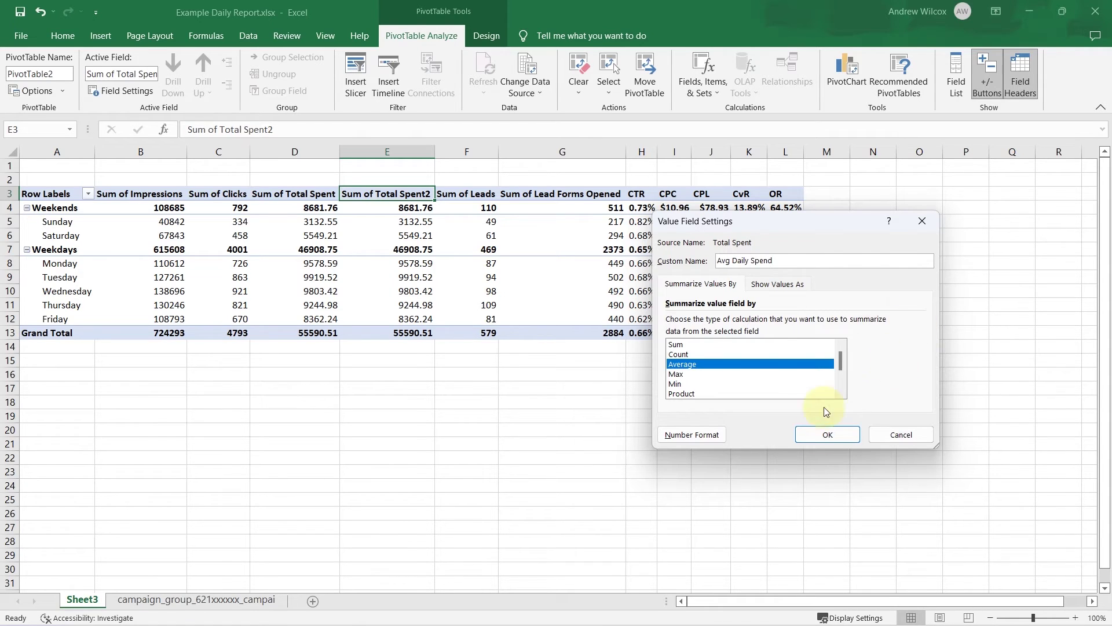
click(827, 433)
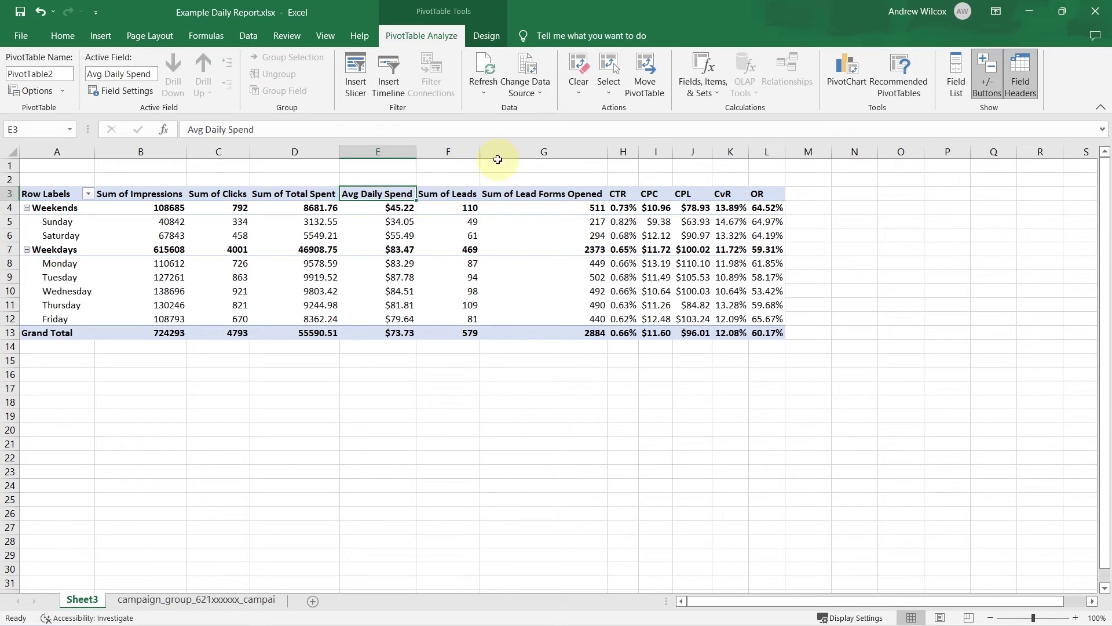
- Remove Impressions, Clicks, Leads and Lead Forms Opened from the pivot's Values area
click(487, 264)
click(951, 88)
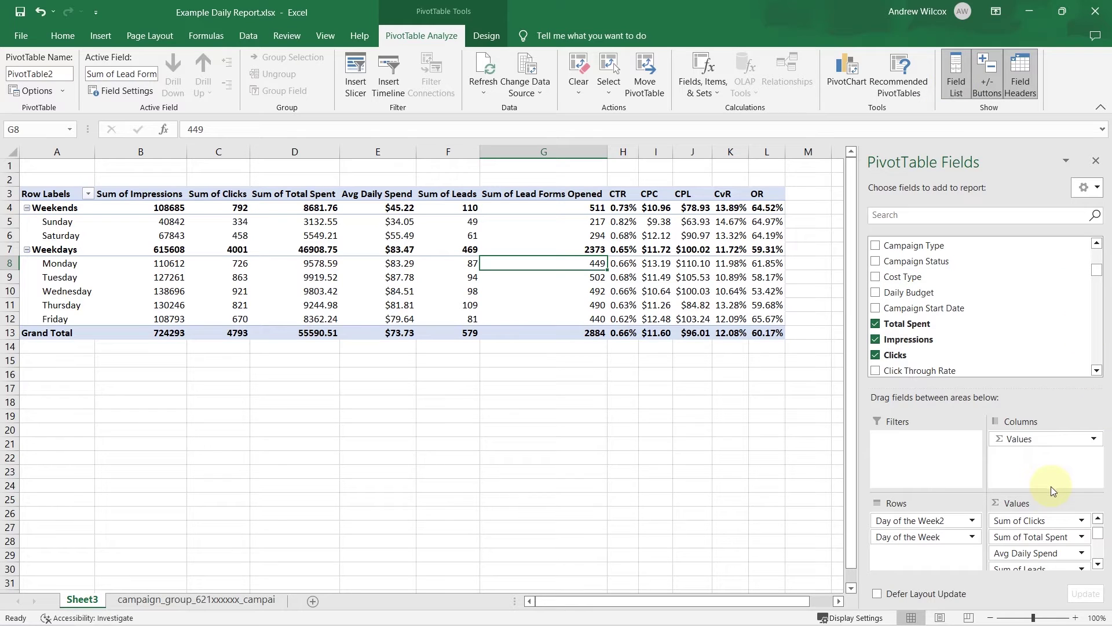
scroll(1063, 516, up, 1)
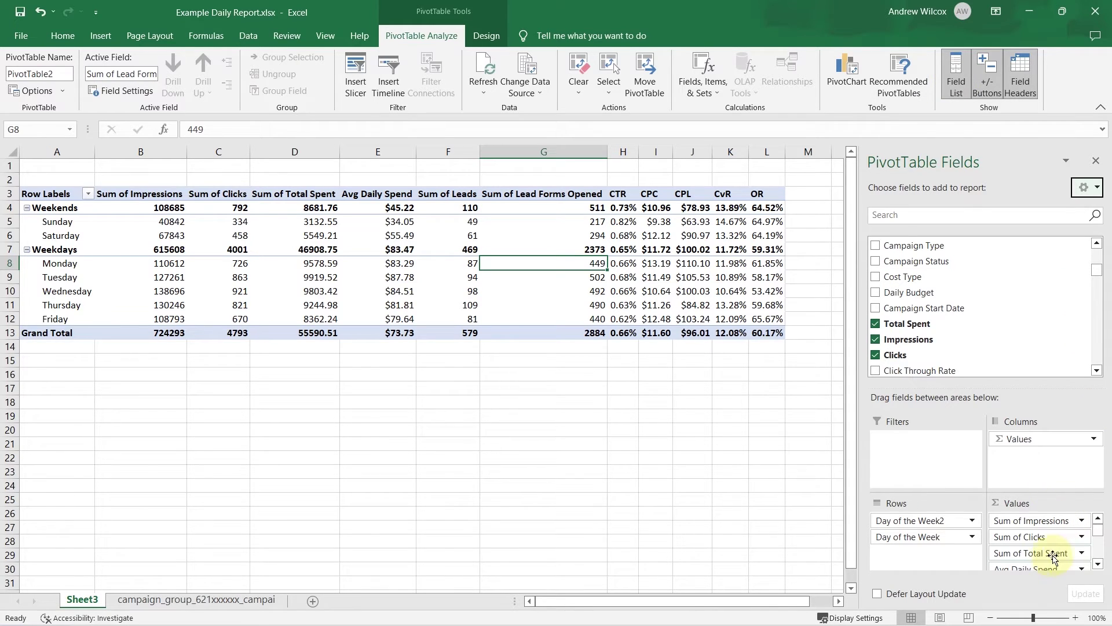
drag(1052, 520, 1005, 293)
drag(1032, 521, 1025, 365)
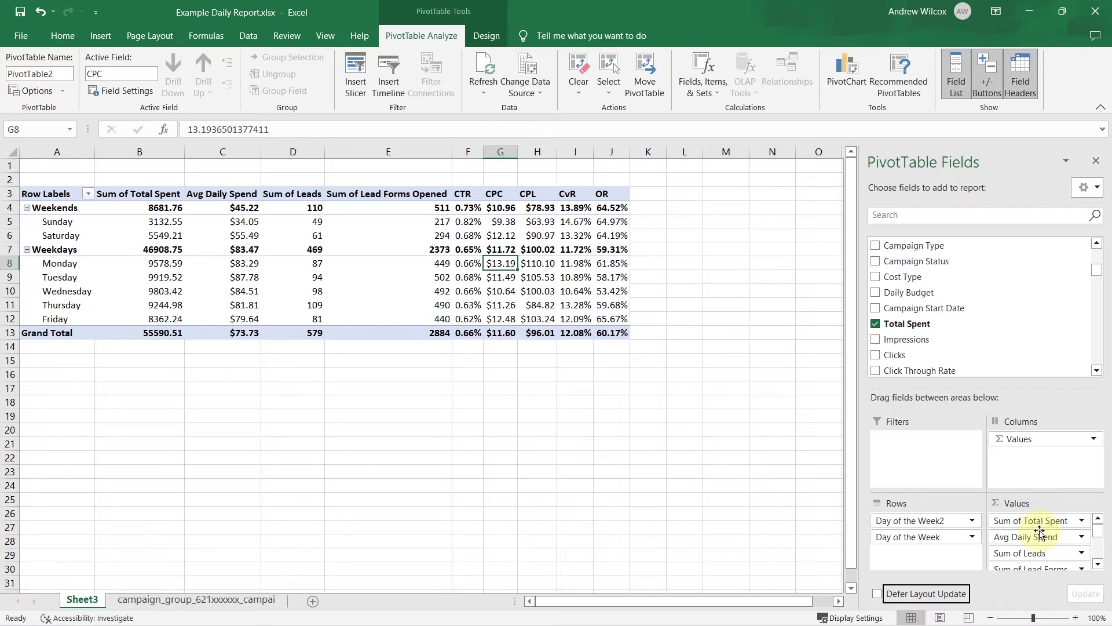
drag(1021, 553, 1009, 299)
drag(1028, 552, 210, 280)
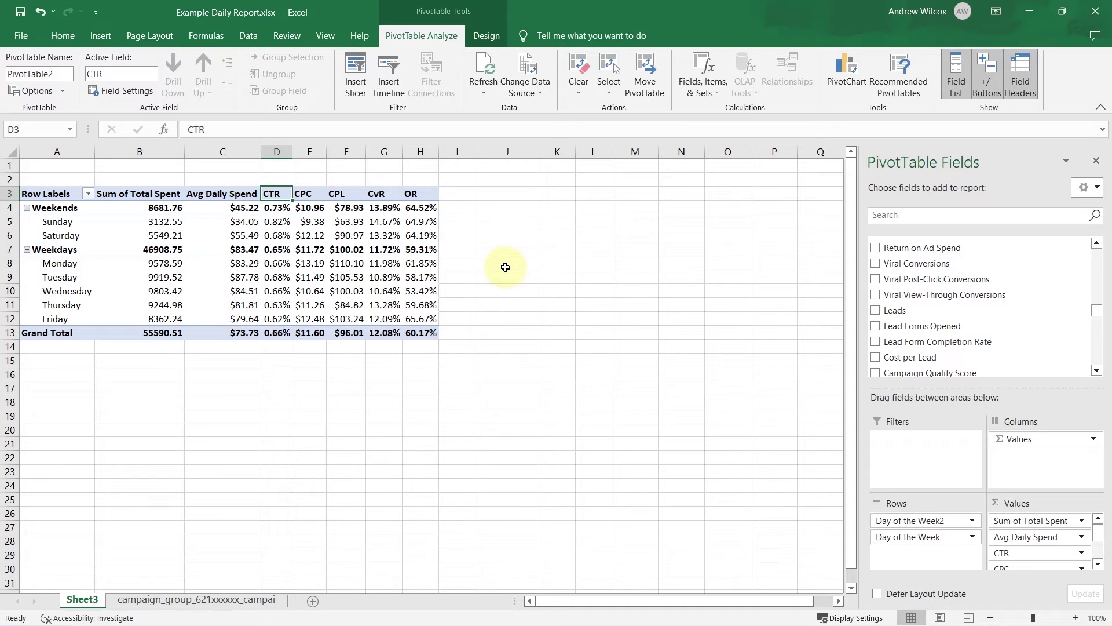
- Apply green-yellow-red colour scales to the OR (H4:H12) and CvR (column G) values
mouse_move(425, 208)
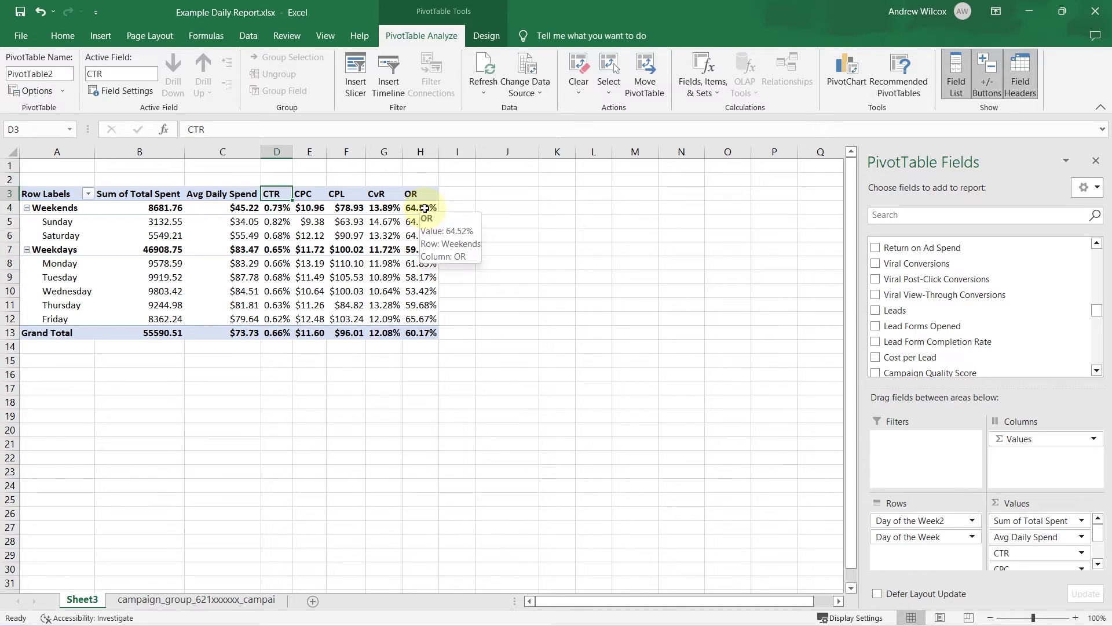
click(424, 208)
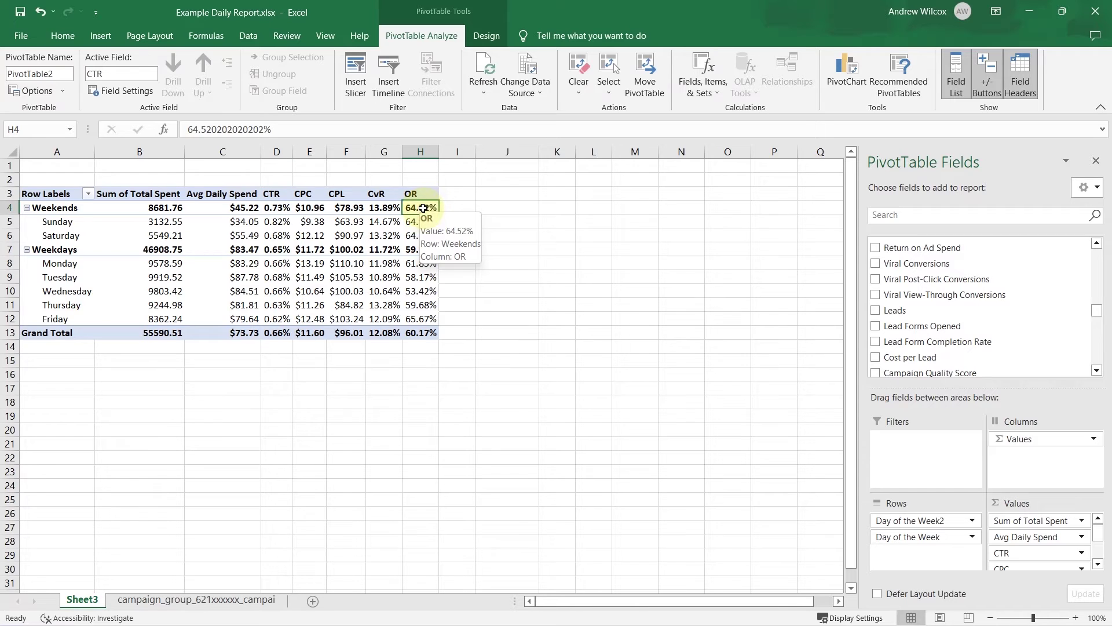
drag(423, 207, 428, 320)
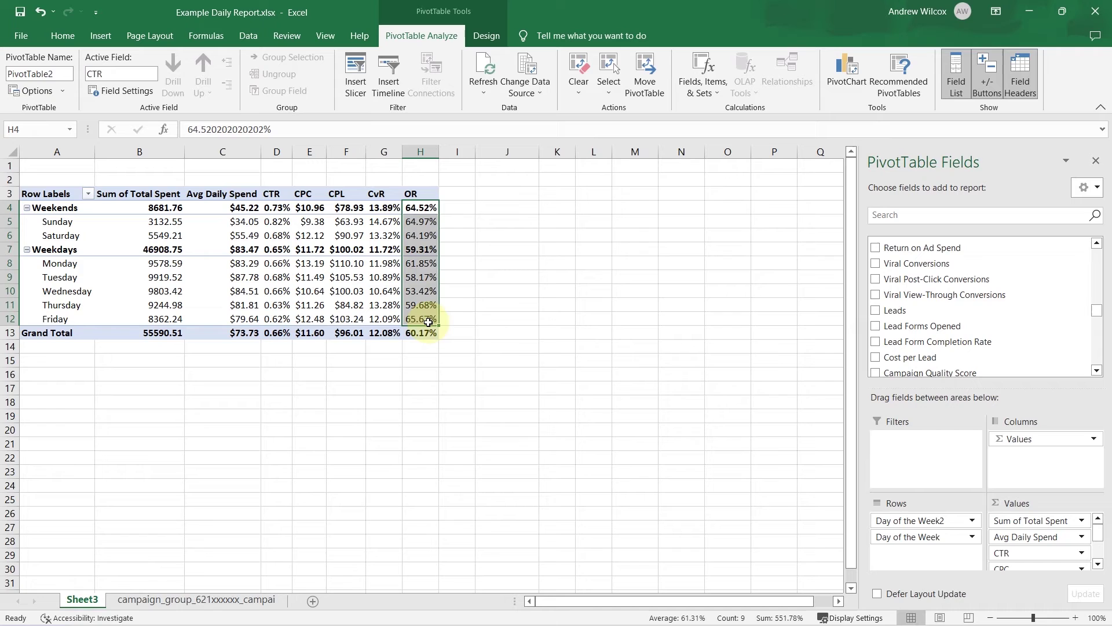
click(61, 36)
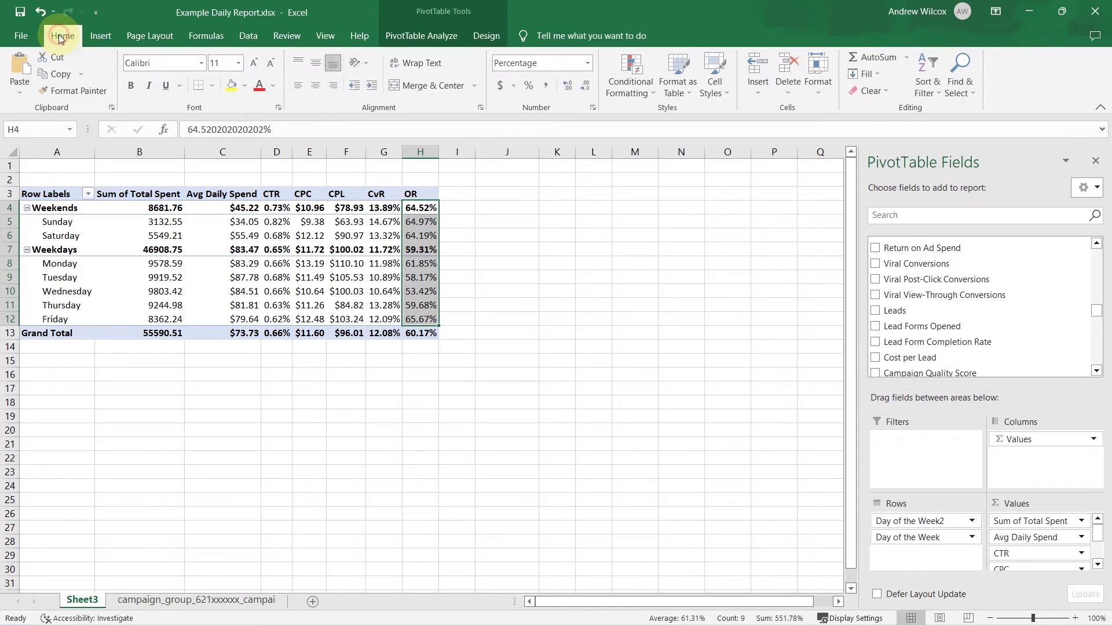
click(631, 78)
mouse_move(683, 224)
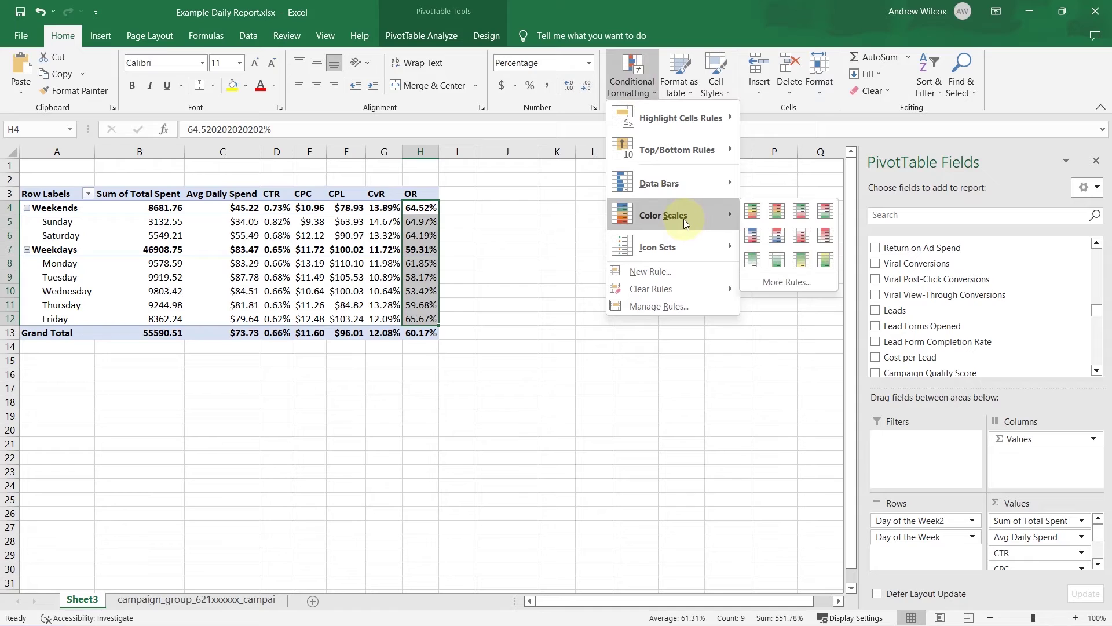
click(753, 216)
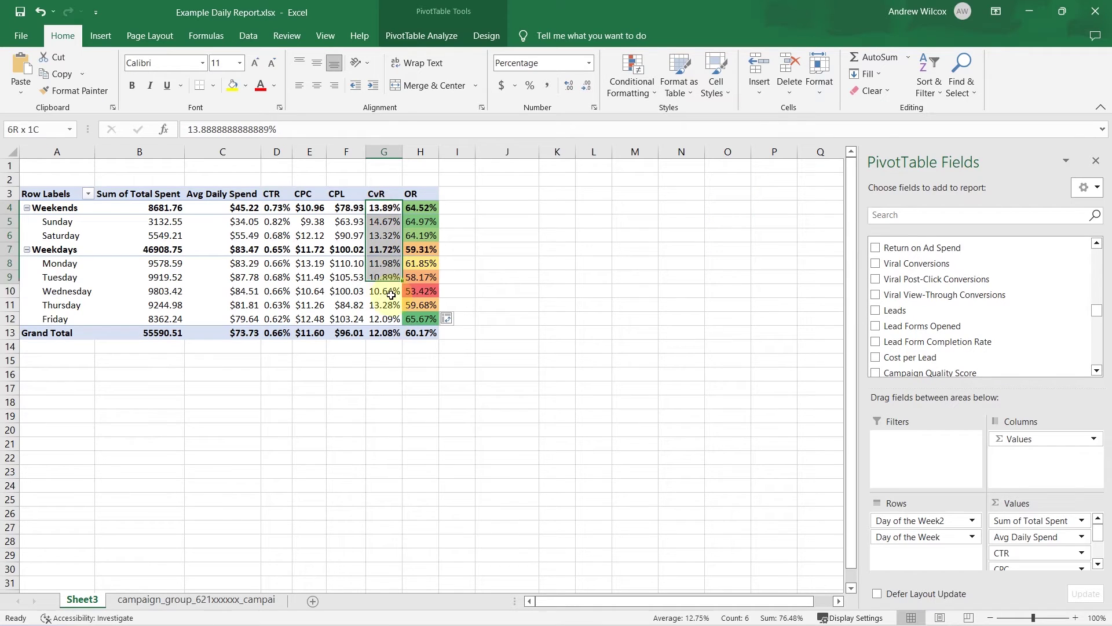
drag(392, 295, 387, 319)
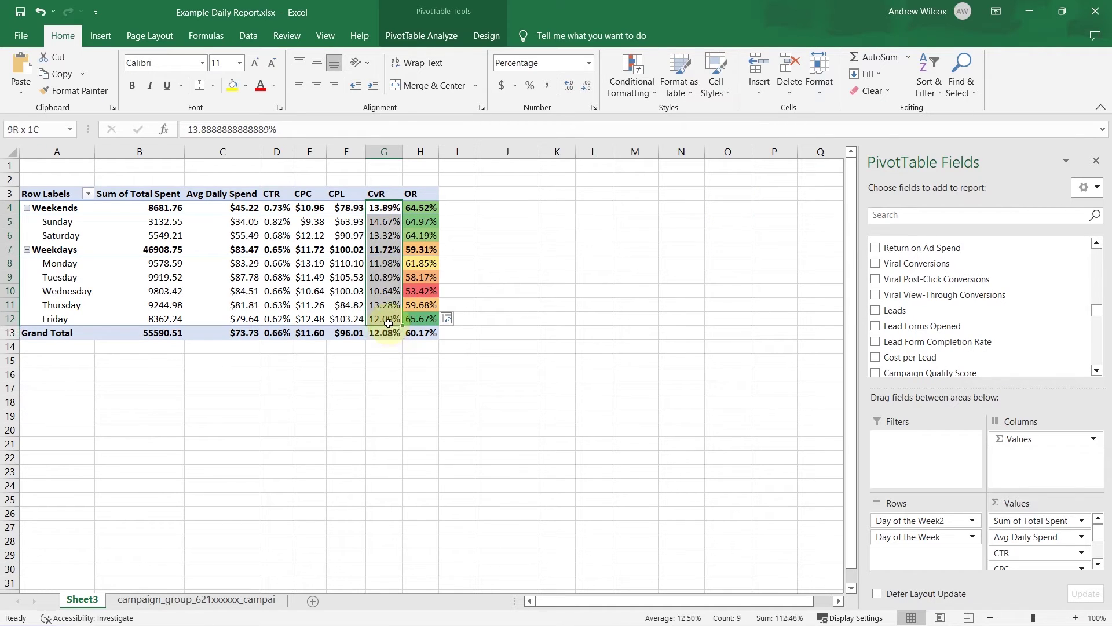
click(617, 98)
mouse_move(672, 209)
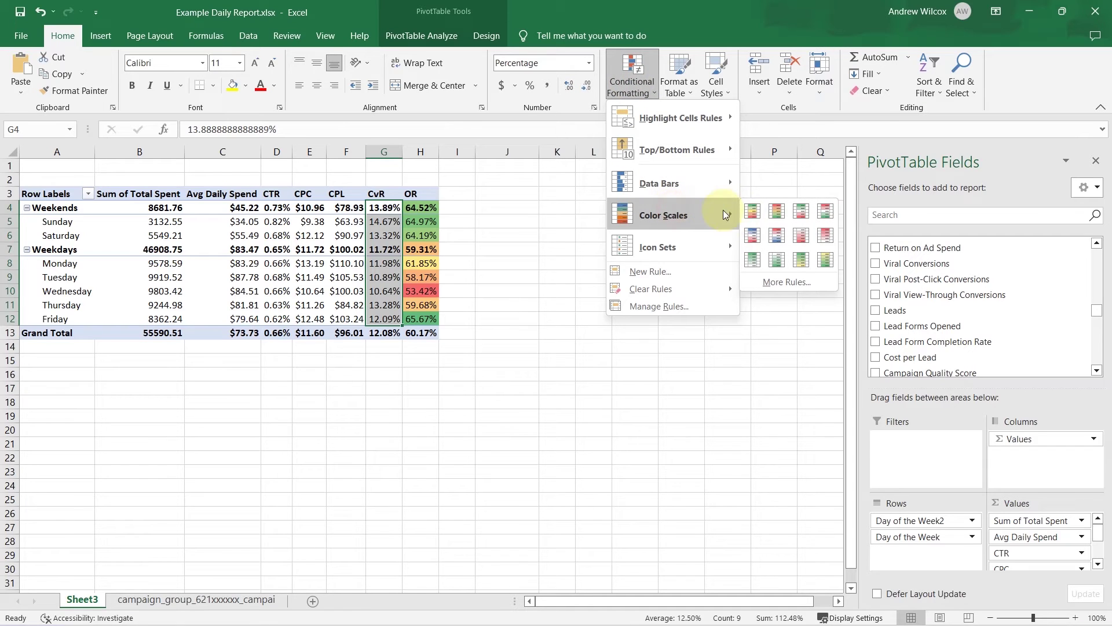
click(754, 216)
- Apply colour scales to the CPL (red-yellow-green) and CPC values in columns F and E
drag(351, 204, 348, 319)
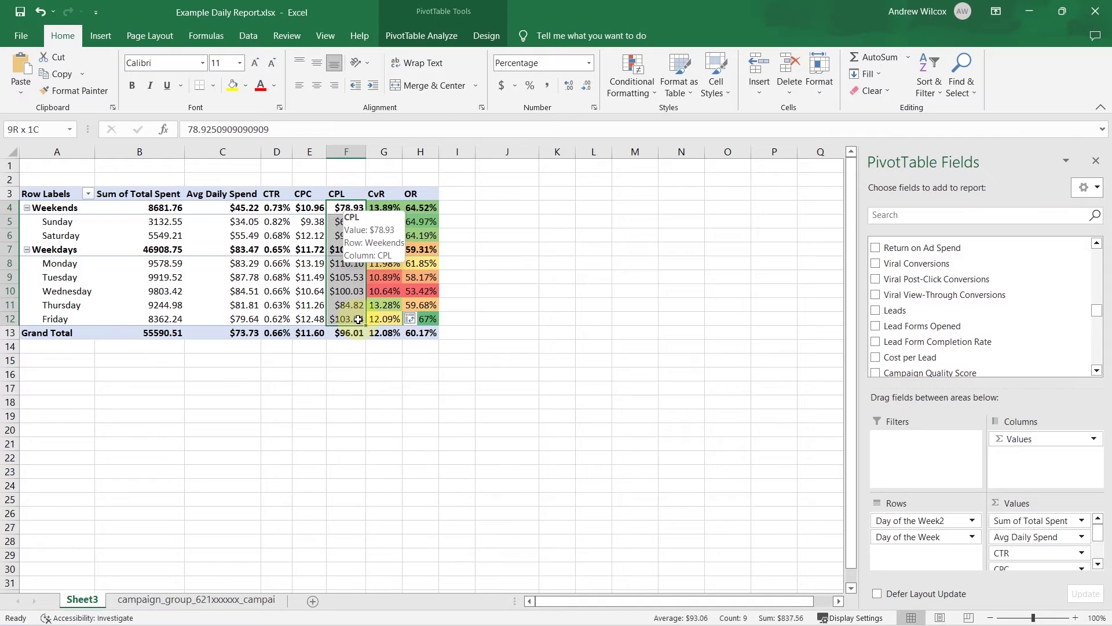
click(631, 86)
mouse_move(657, 214)
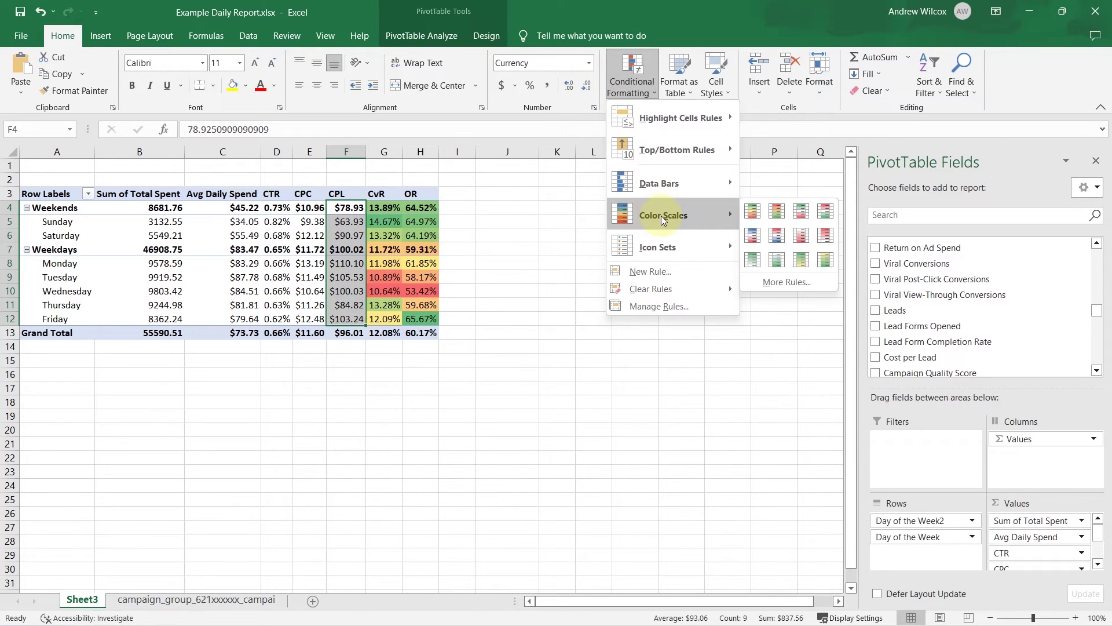
click(777, 214)
drag(309, 208, 301, 317)
click(634, 75)
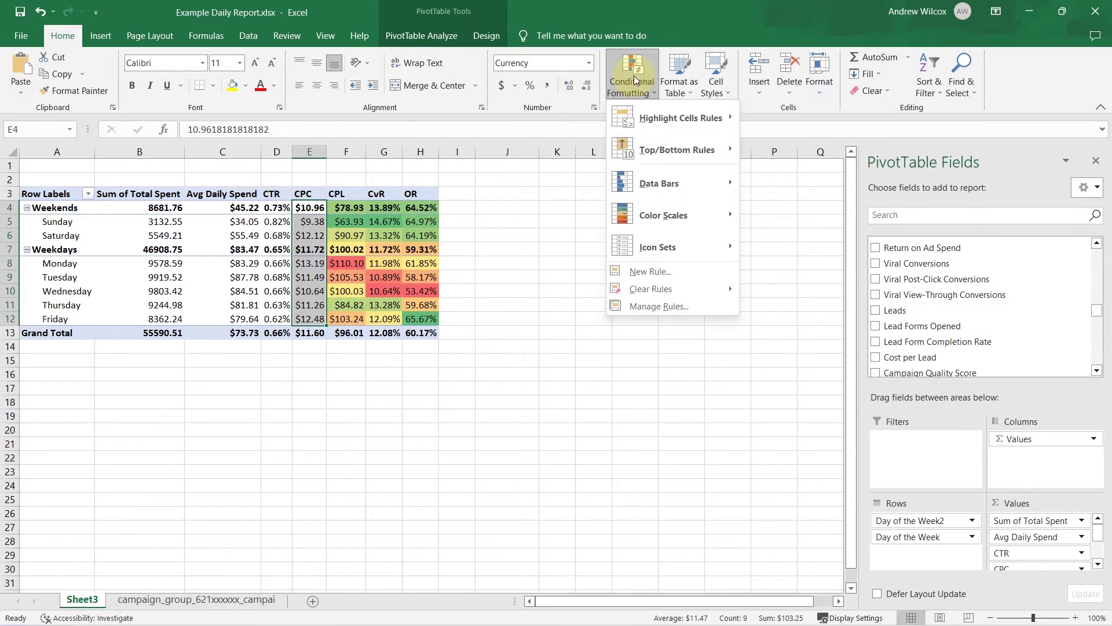
mouse_move(681, 219)
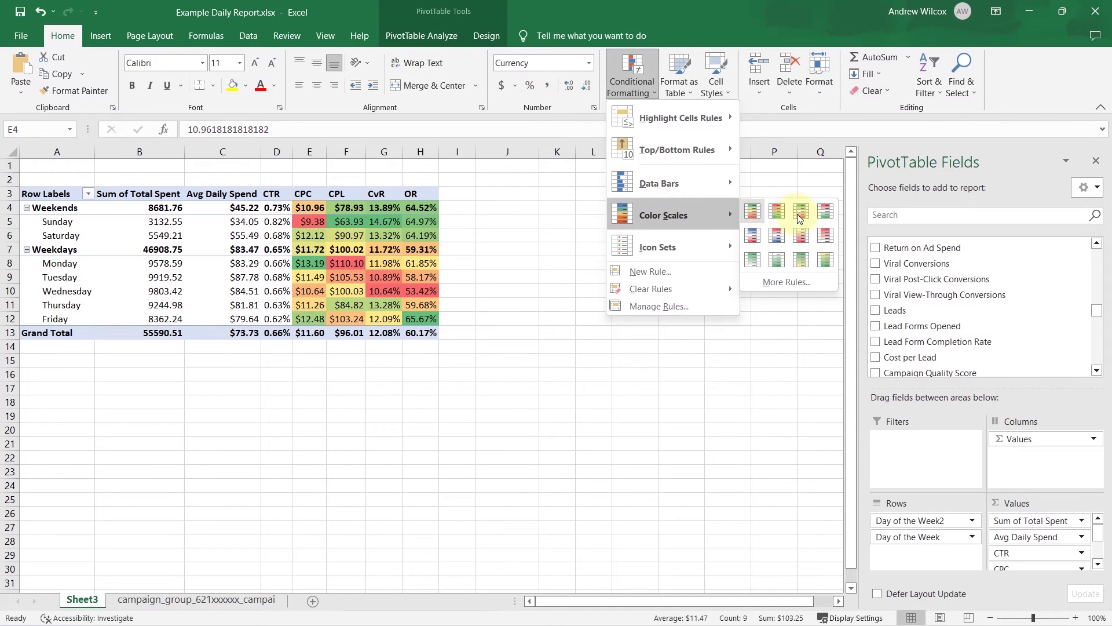
click(778, 213)
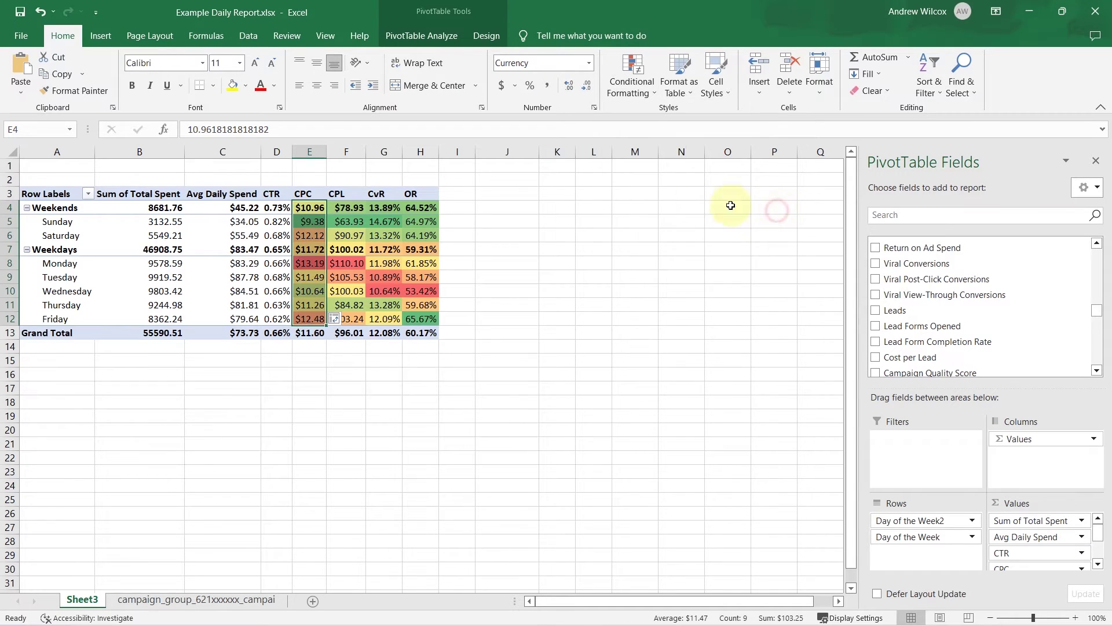
- Apply a green-yellow-red colour scale to CTR and a colour scale to Avg Daily Spend
drag(269, 211, 274, 319)
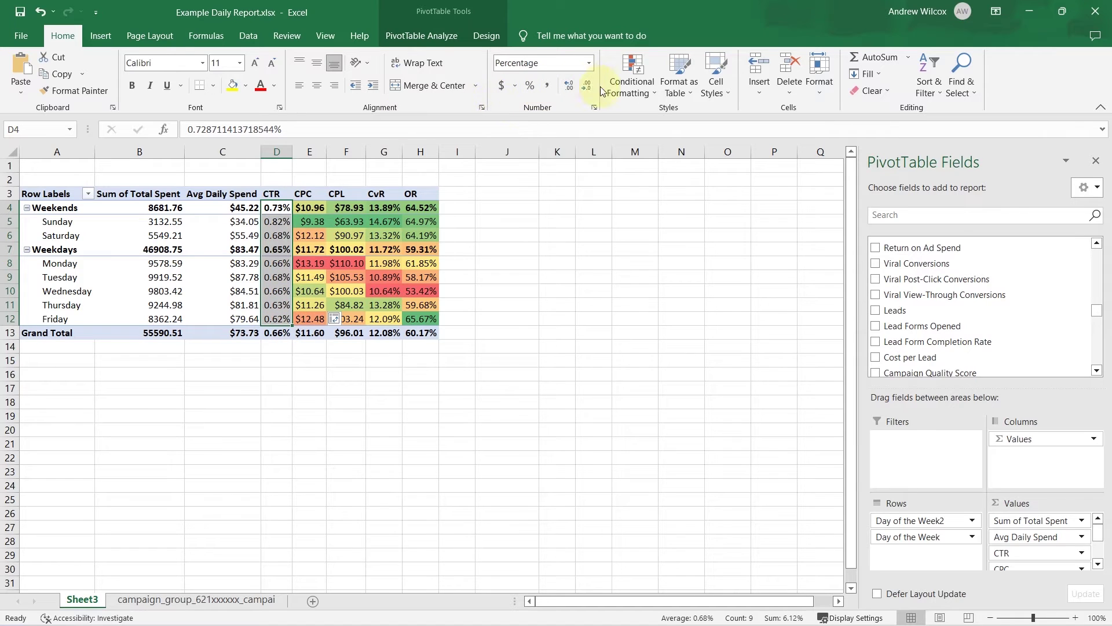
click(631, 81)
mouse_move(715, 214)
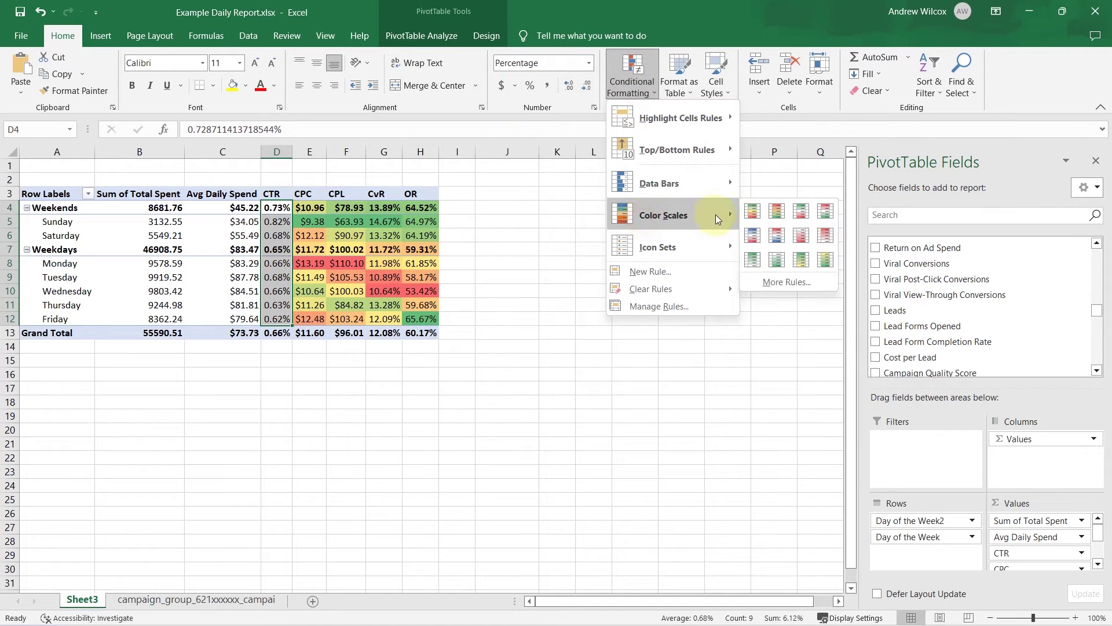
click(752, 210)
drag(241, 208, 243, 318)
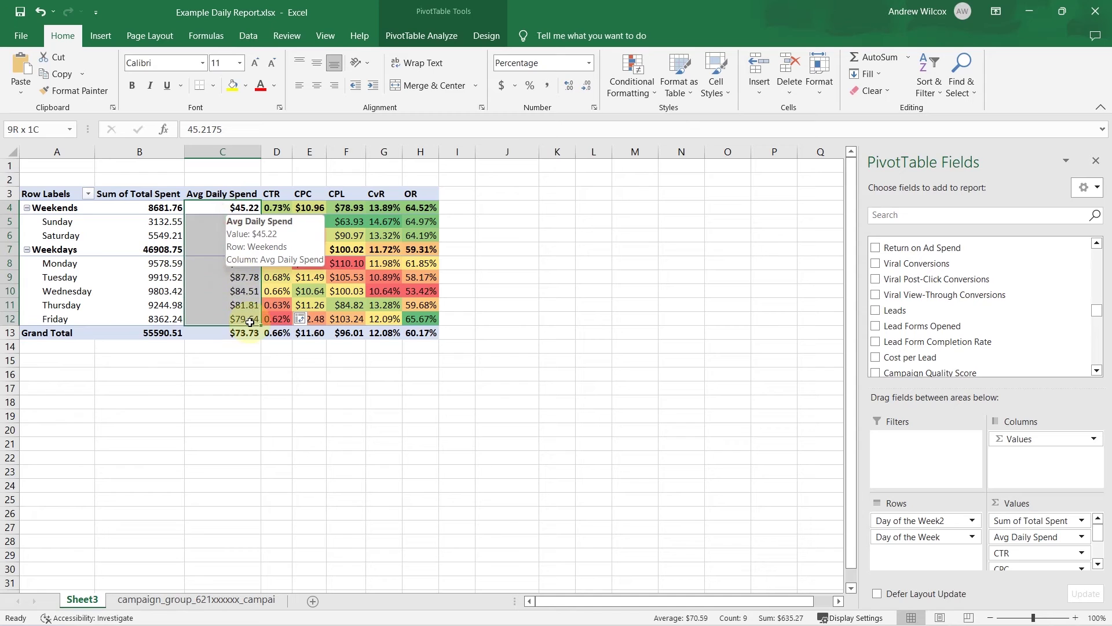
click(627, 87)
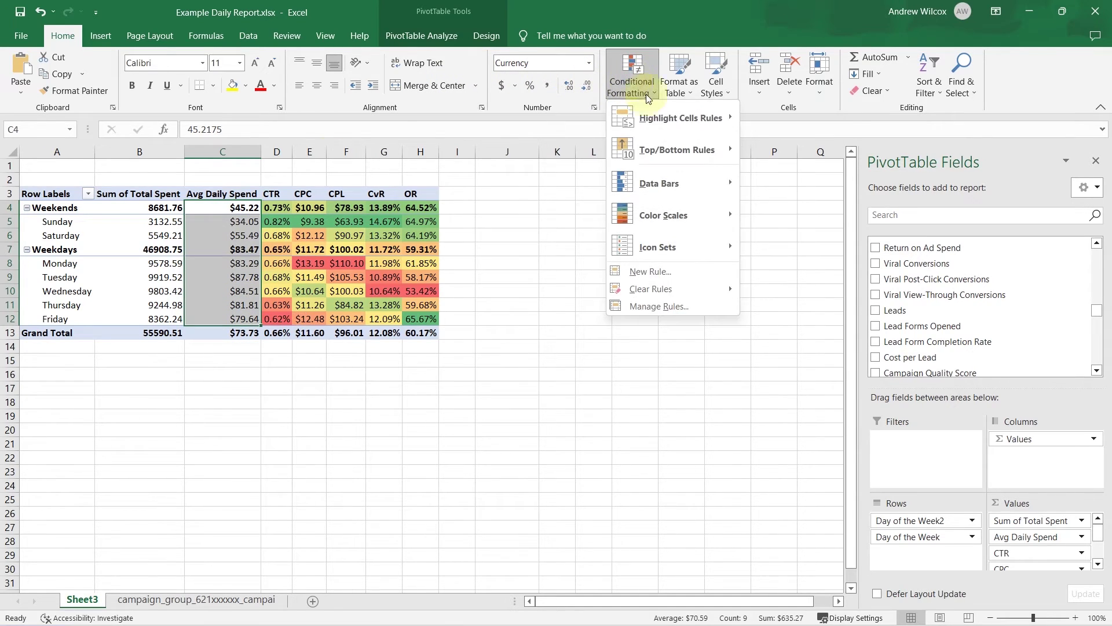
mouse_move(672, 210)
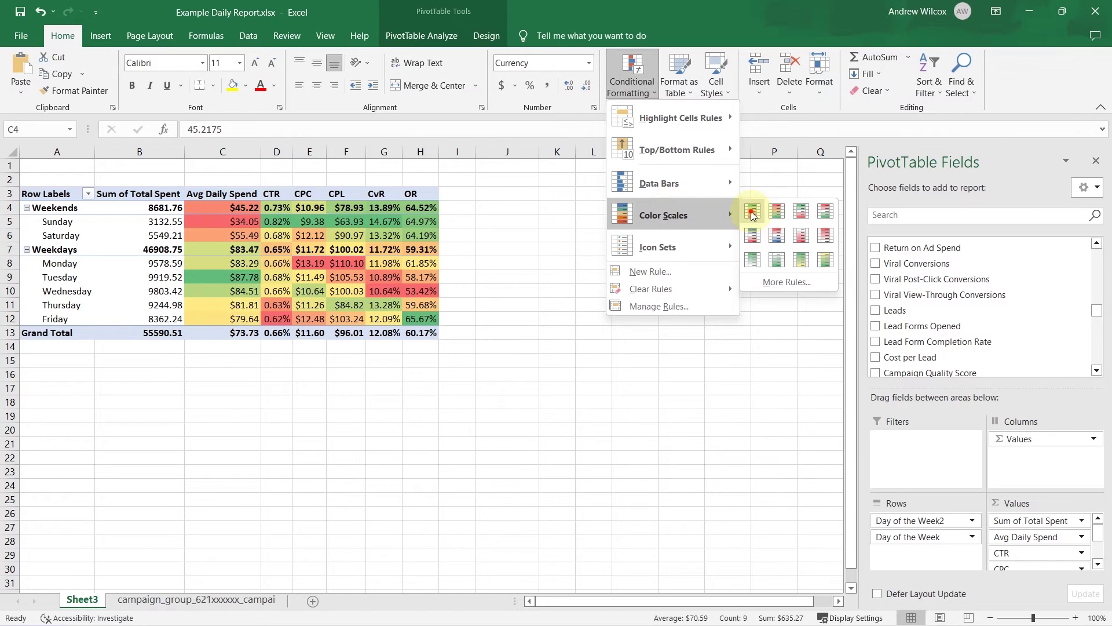
click(802, 216)
click(224, 349)
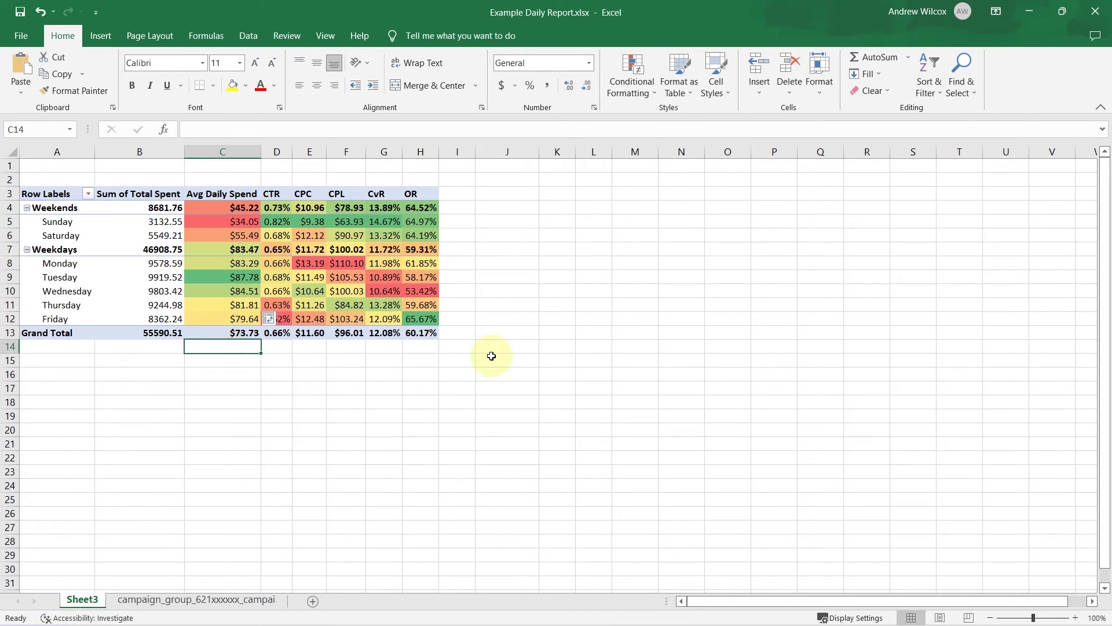
click(1075, 617)
click(1075, 618)
click(1075, 617)
click(1076, 617)
click(1076, 617)
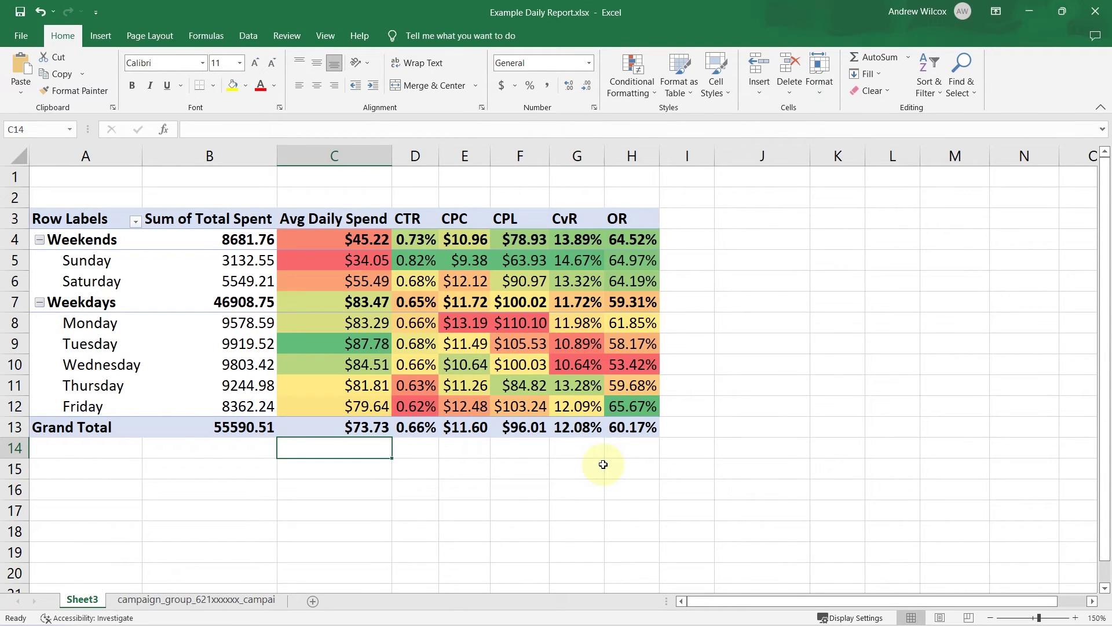
click(210, 156)
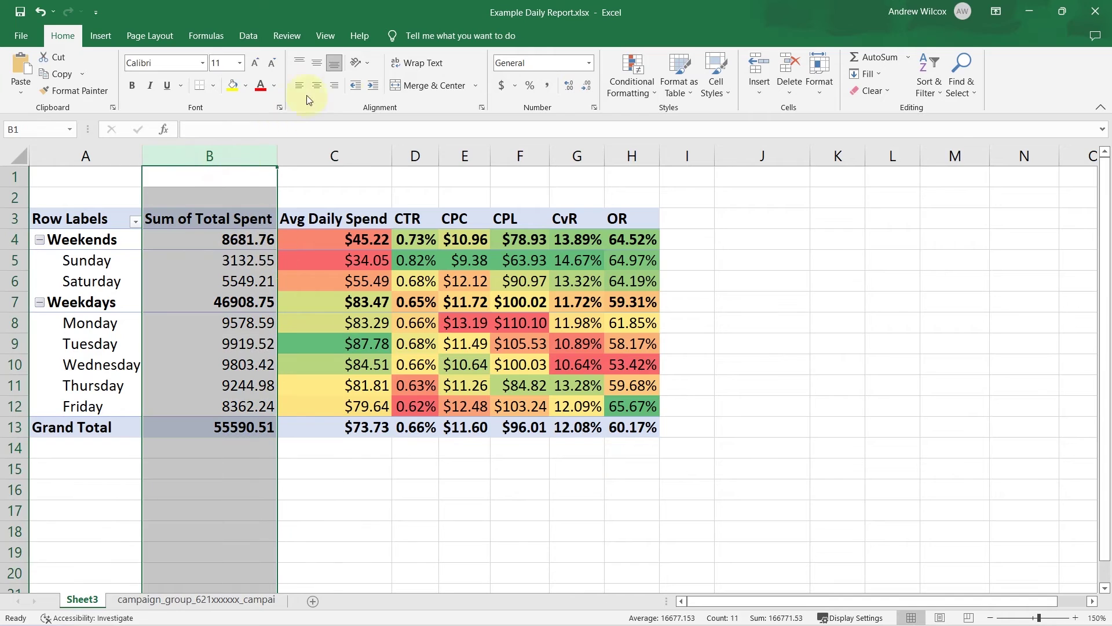
click(501, 86)
click(377, 455)
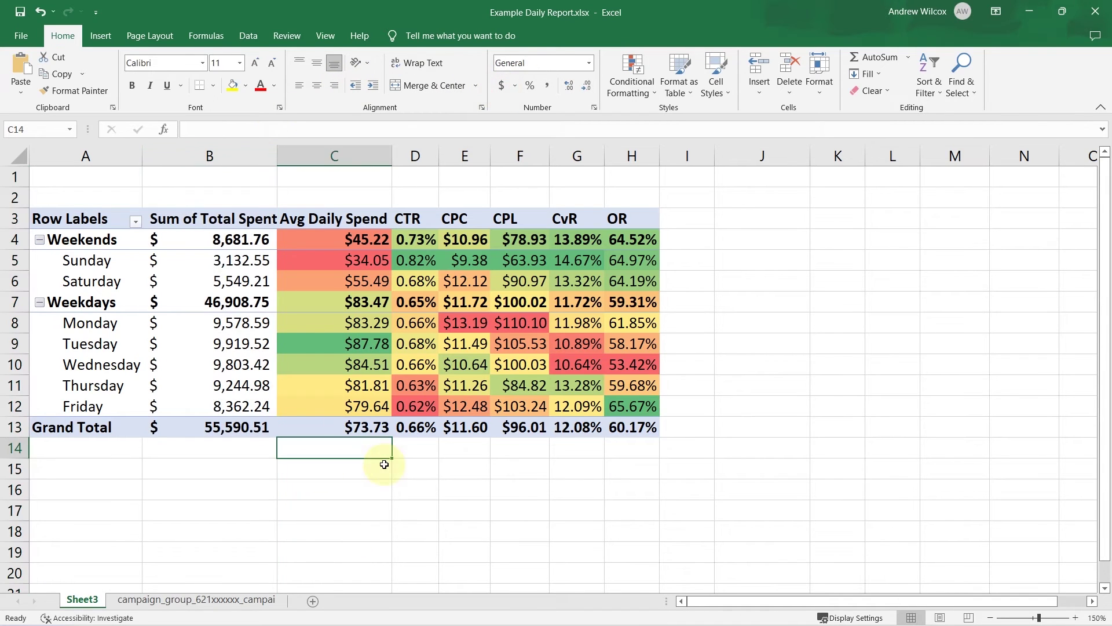
click(14, 239)
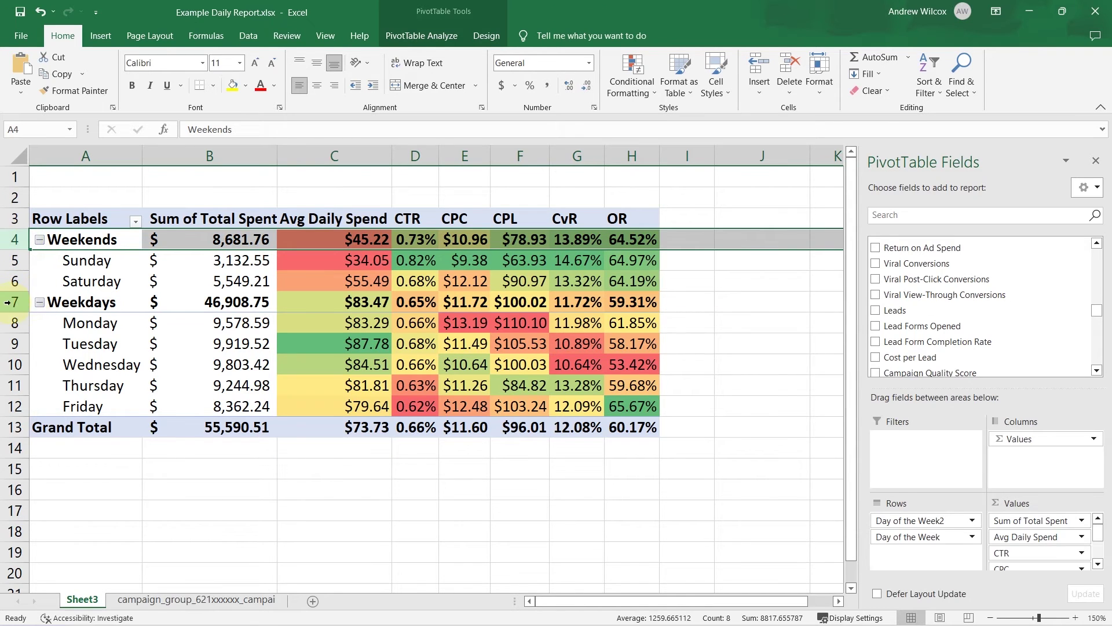
click(12, 295)
click(370, 301)
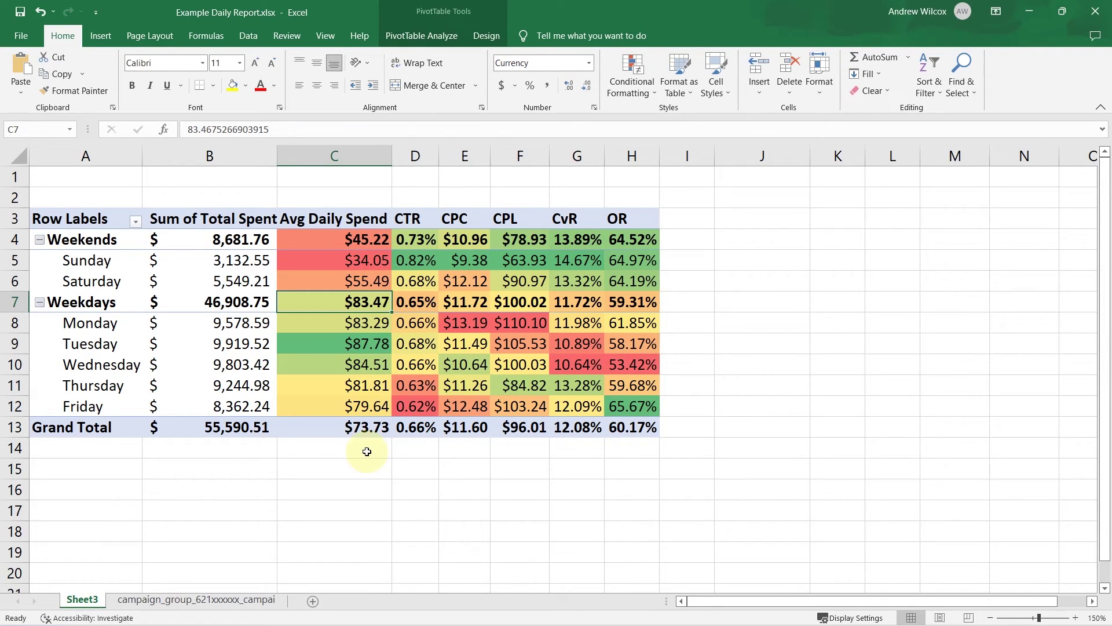
- Enter =C4/C7 in C15 and format it as a percentage, showing 54%
click(340, 472)
text(=)
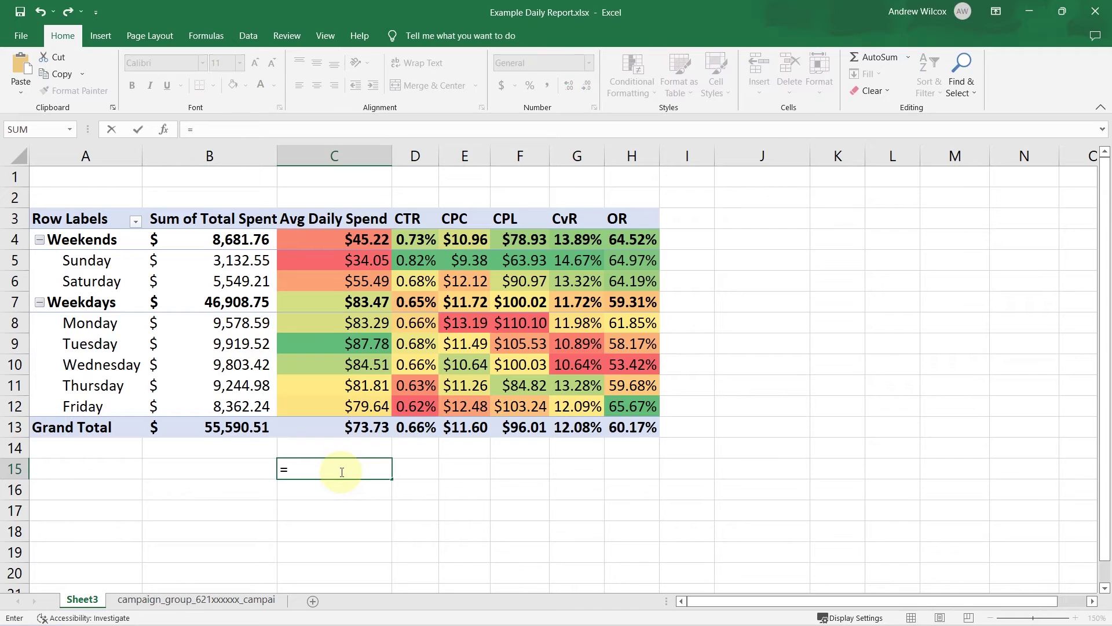
text(c4)
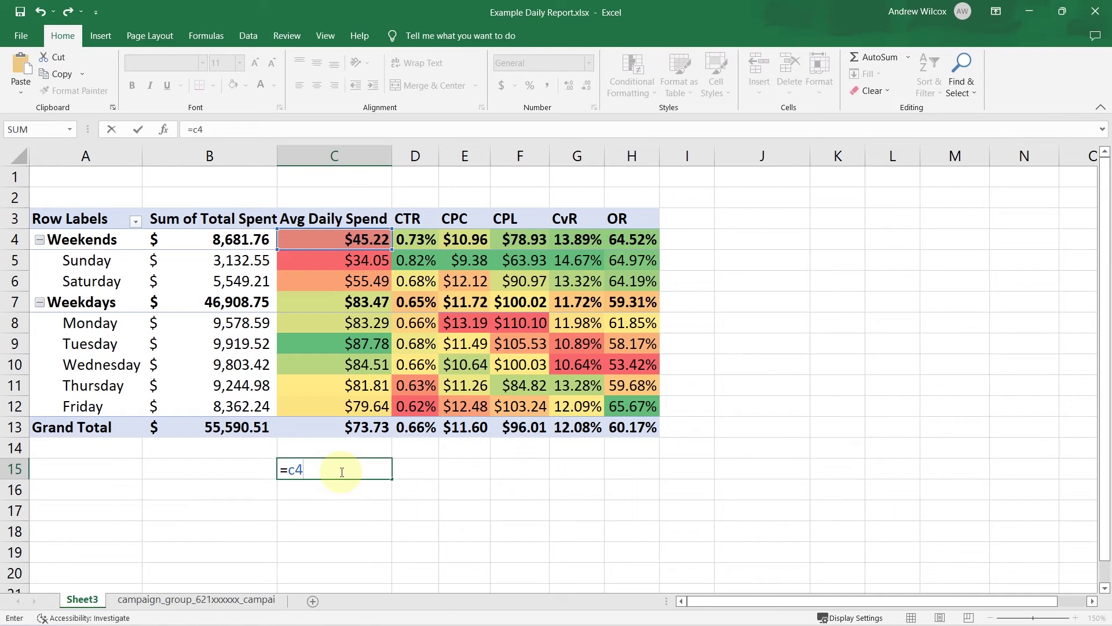
text(/c7)
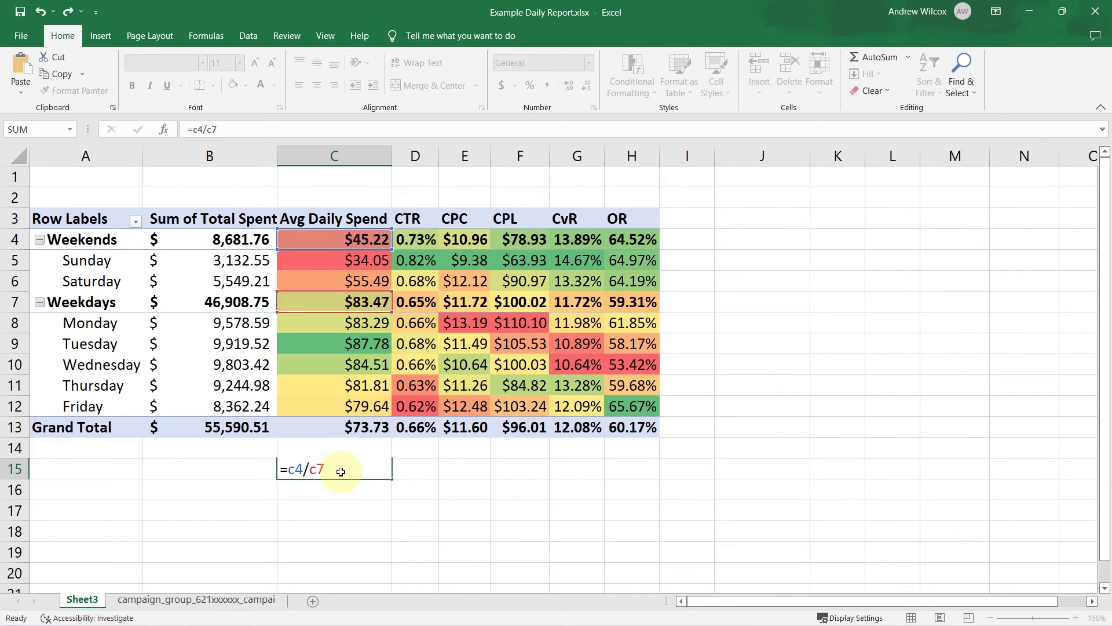
key(Return)
click(342, 471)
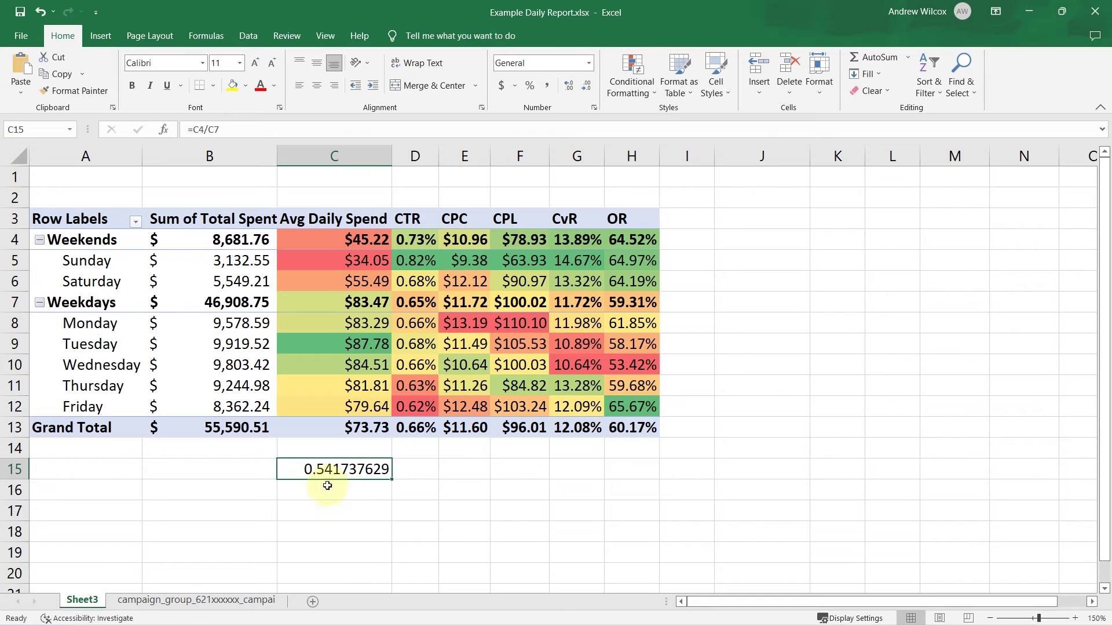
key(ctrl+shift+5)
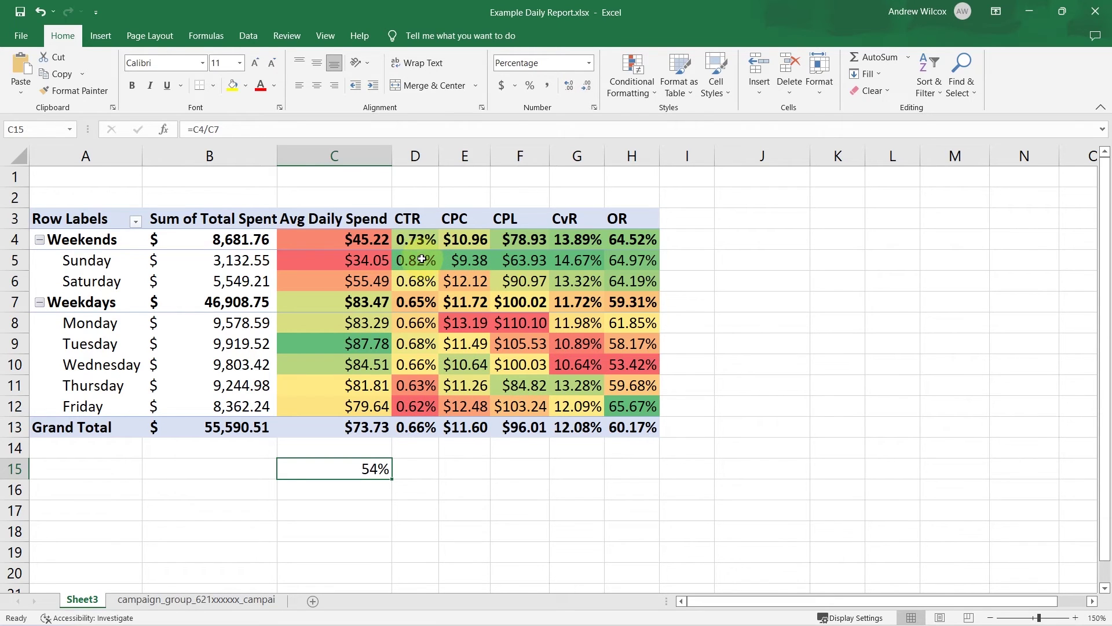
drag(414, 260, 656, 249)
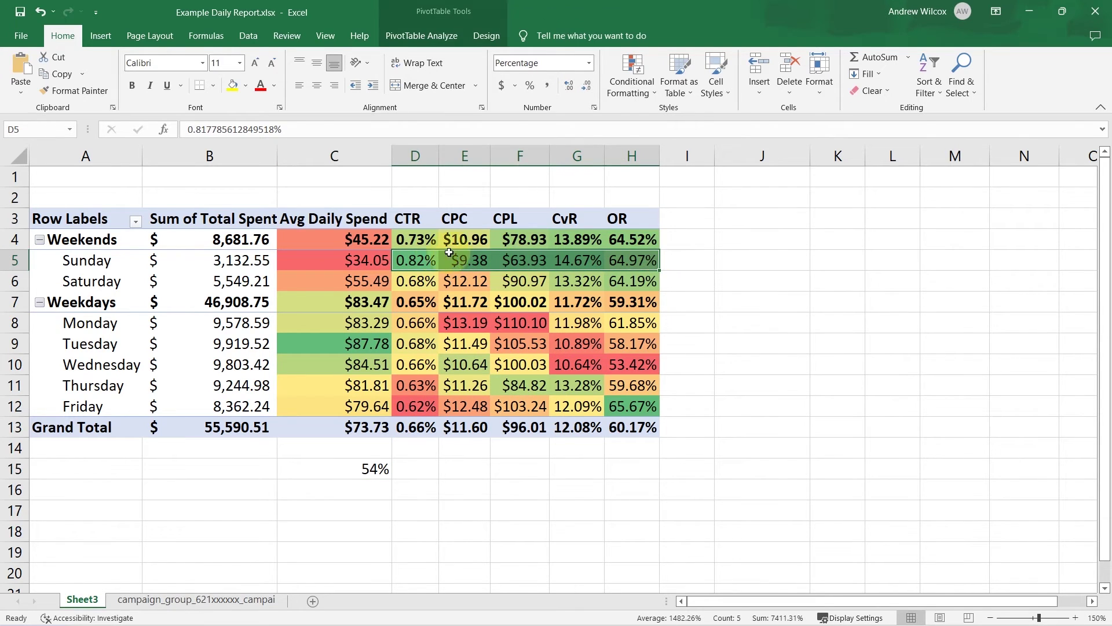
click(676, 258)
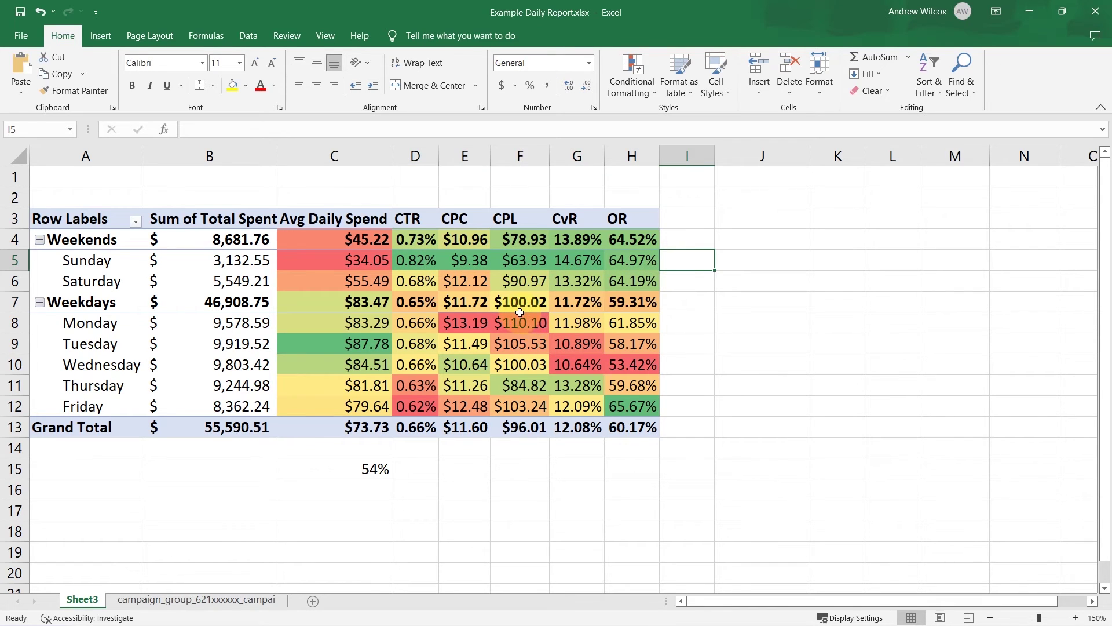
mouse_move(427, 265)
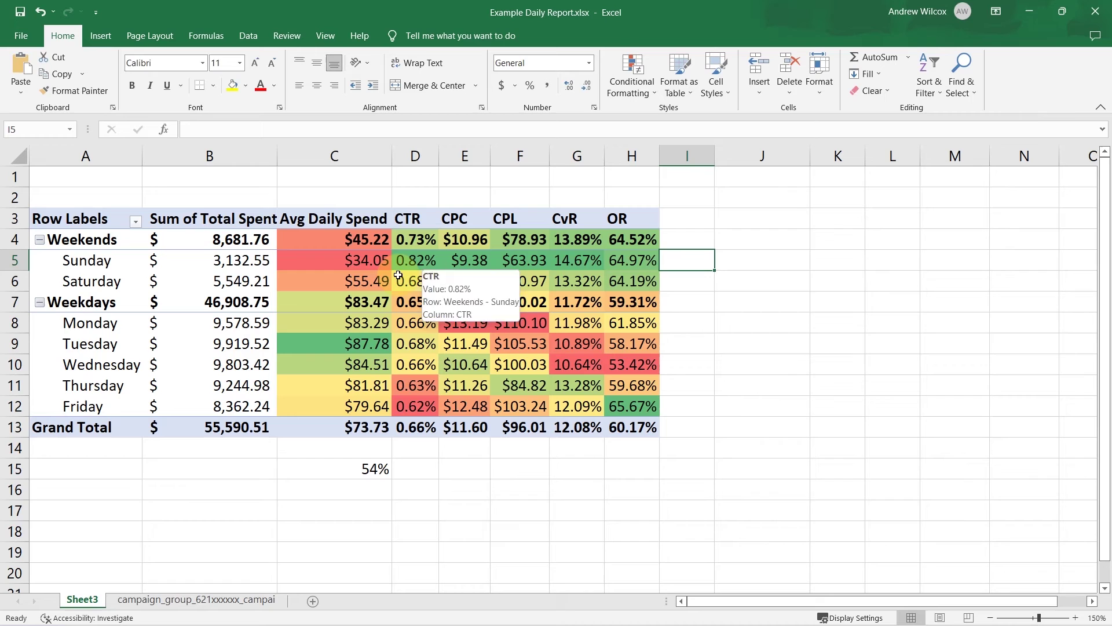
click(367, 344)
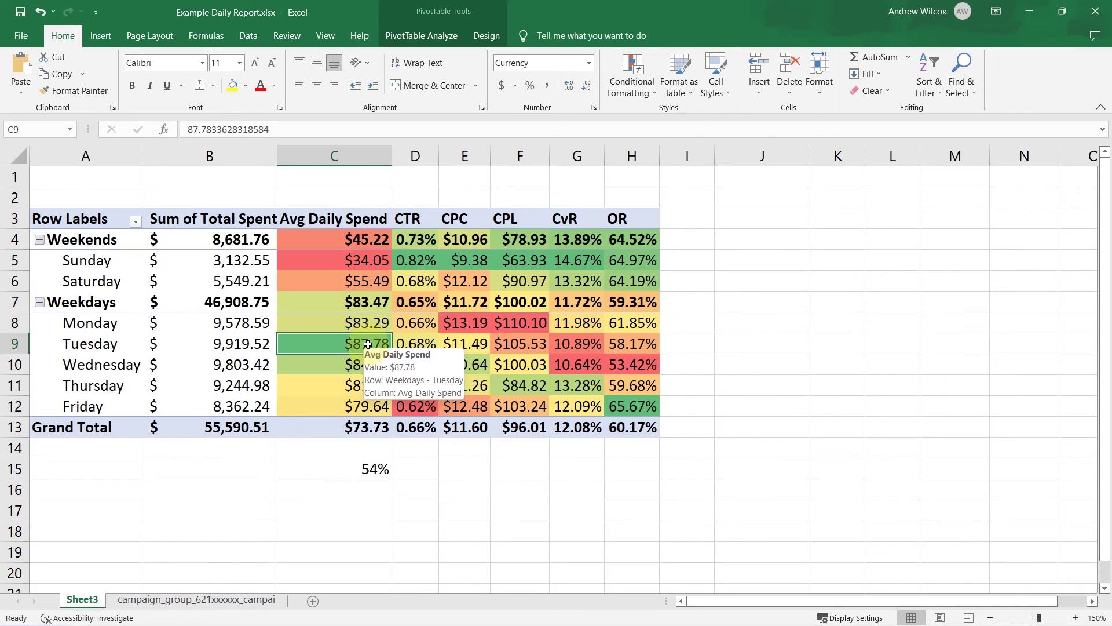
click(411, 263)
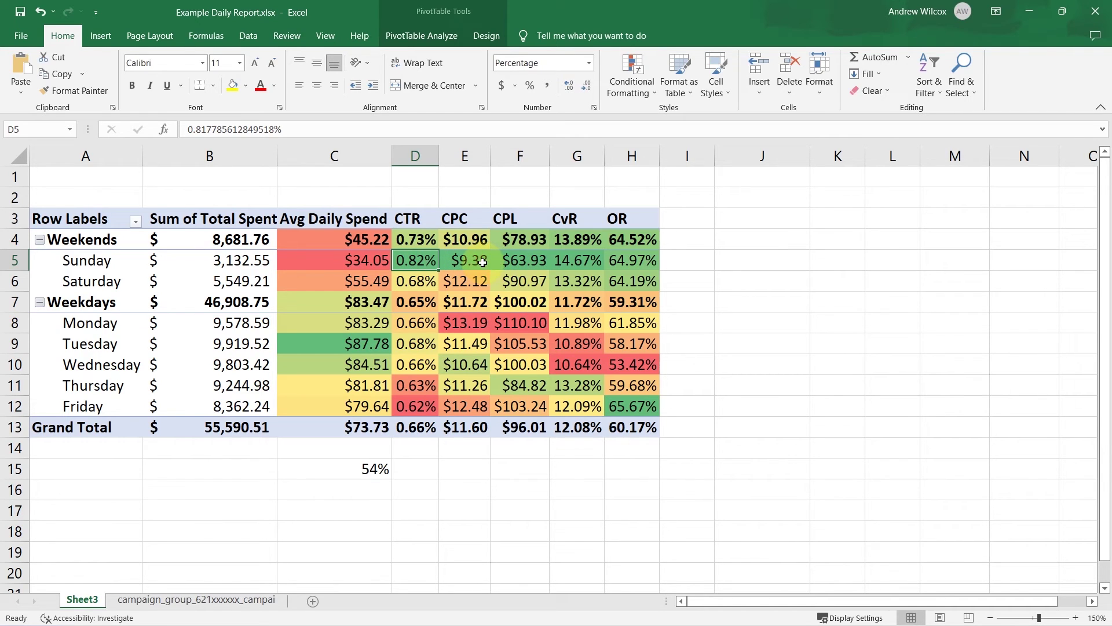
click(533, 262)
click(585, 260)
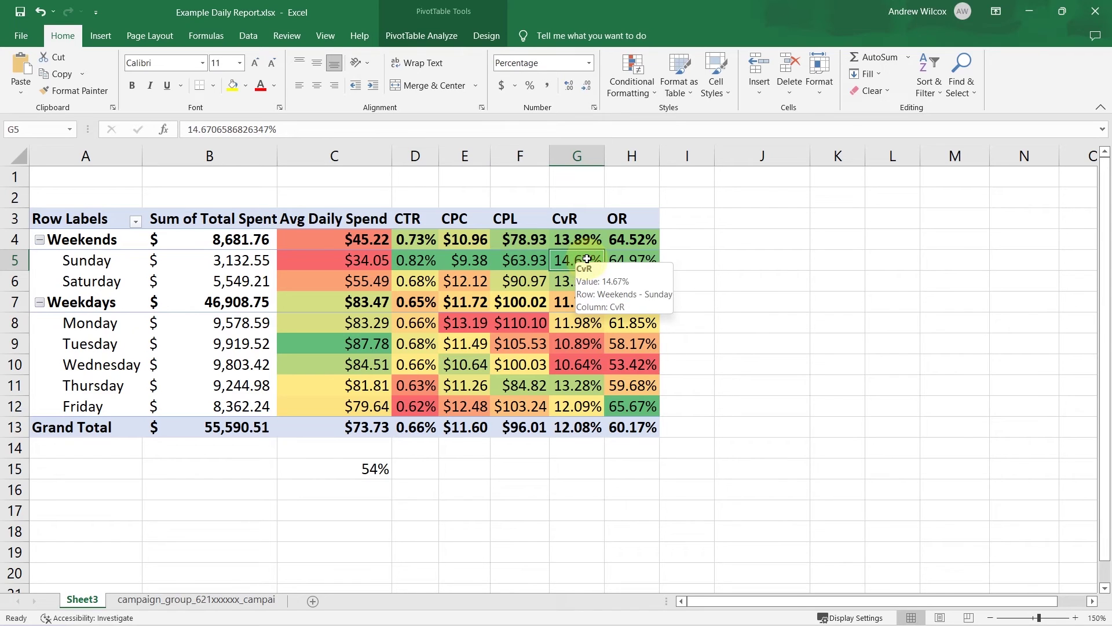
click(637, 261)
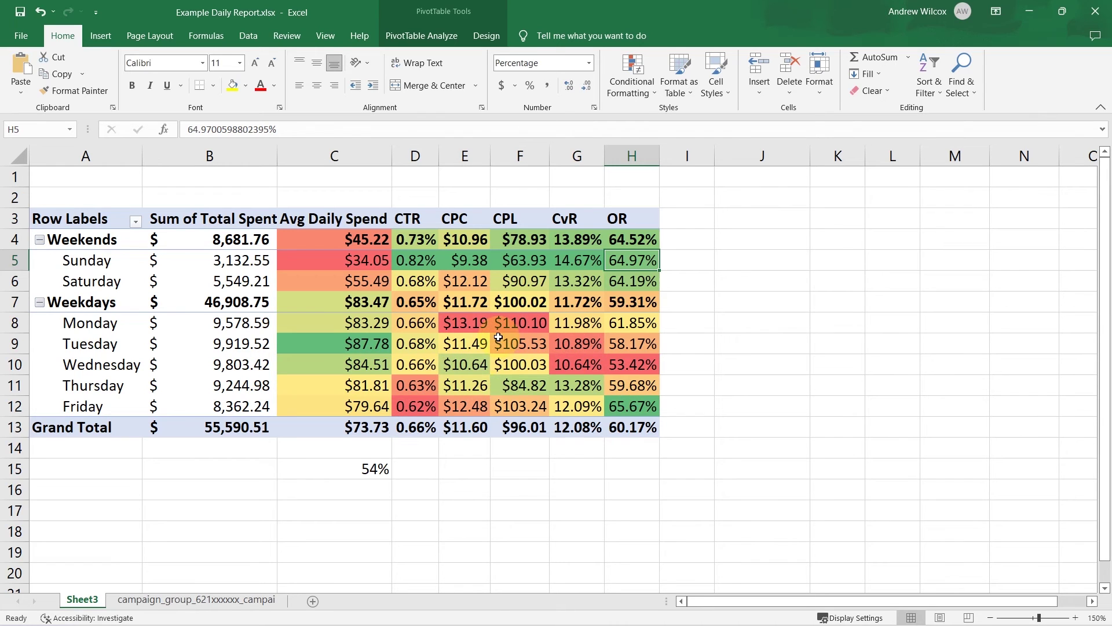
click(626, 410)
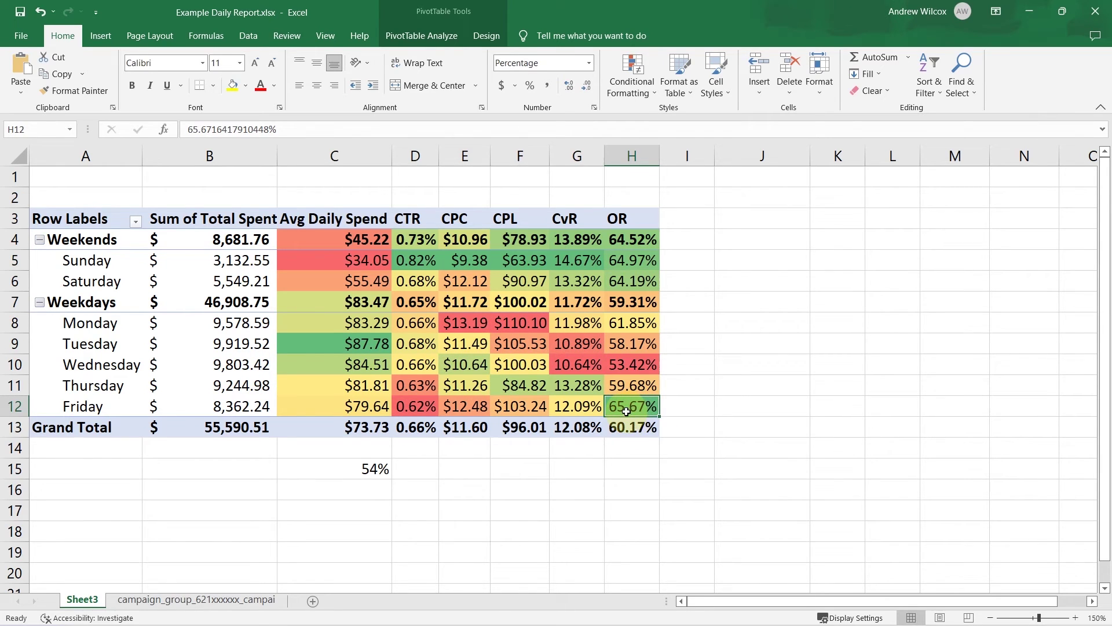
mouse_move(626, 402)
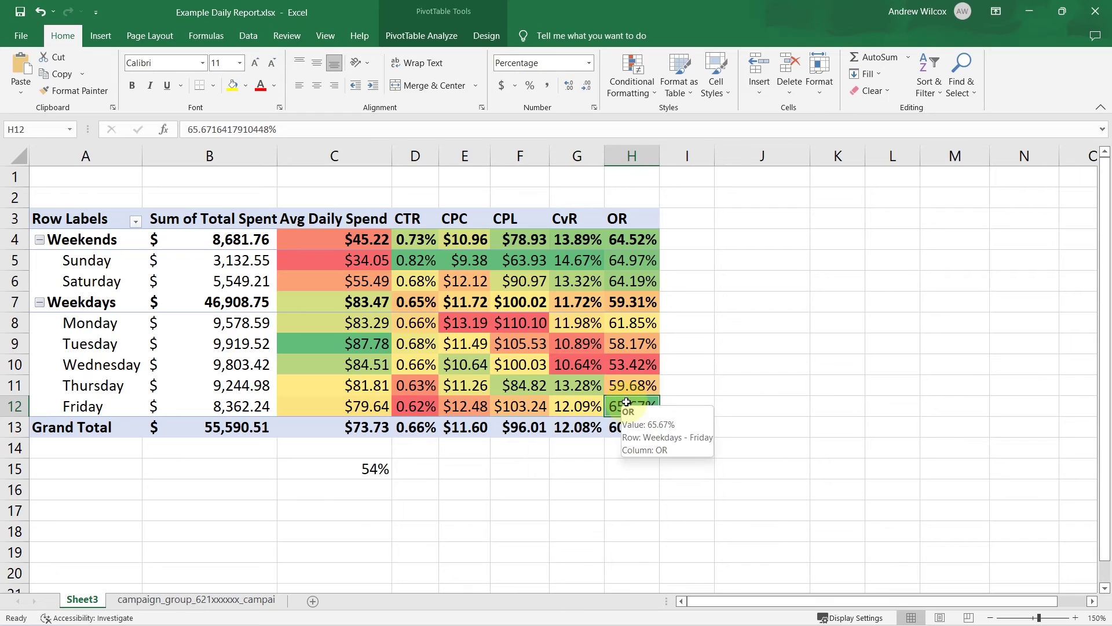
click(573, 410)
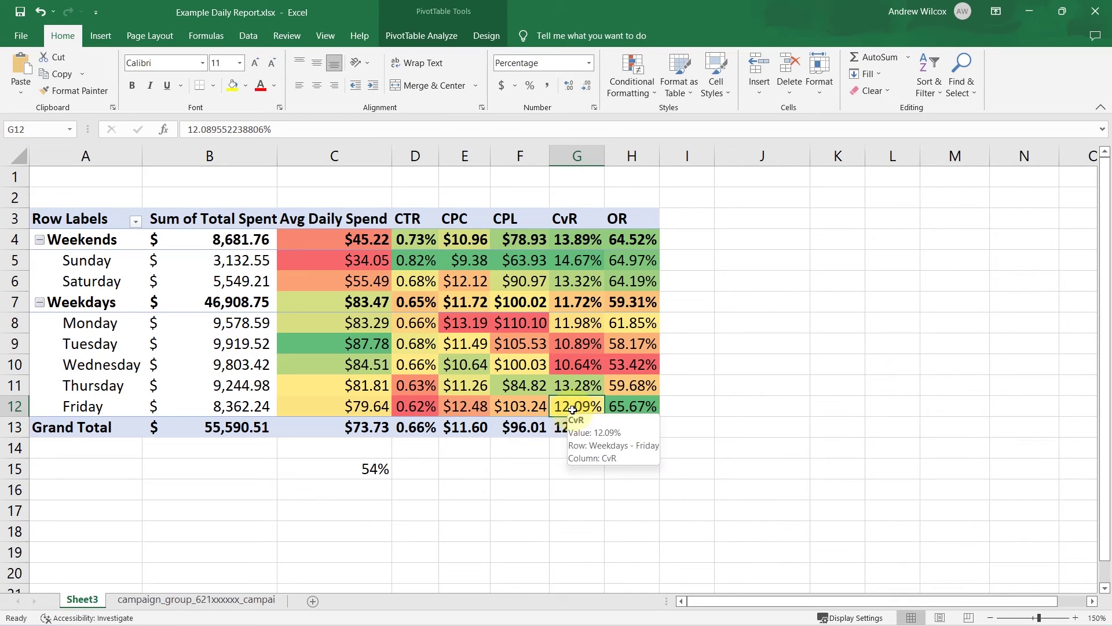
click(543, 405)
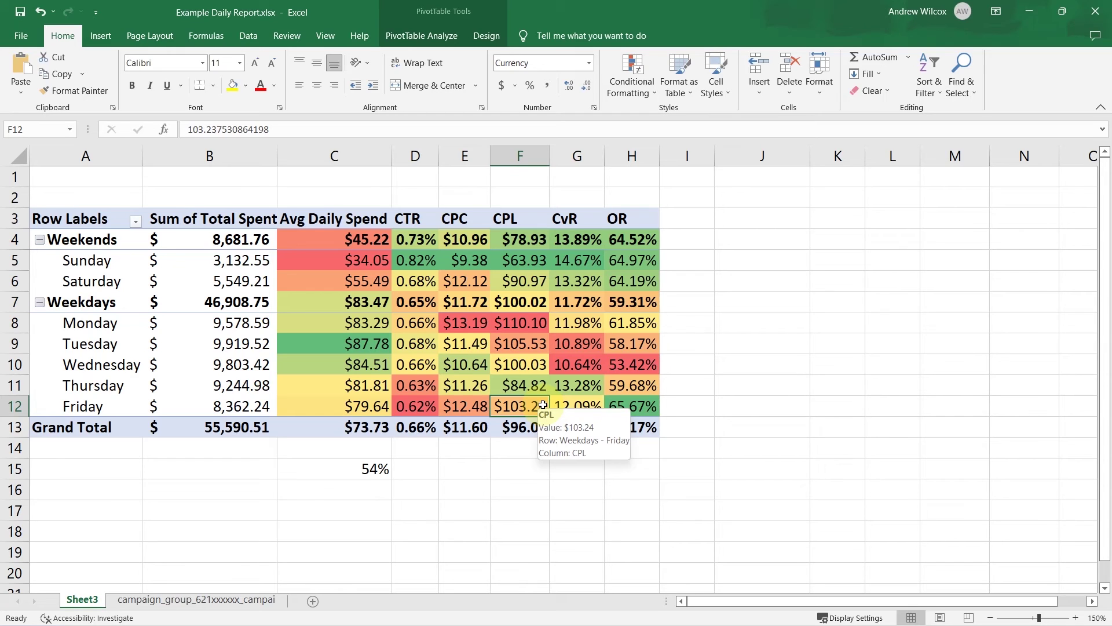
click(469, 415)
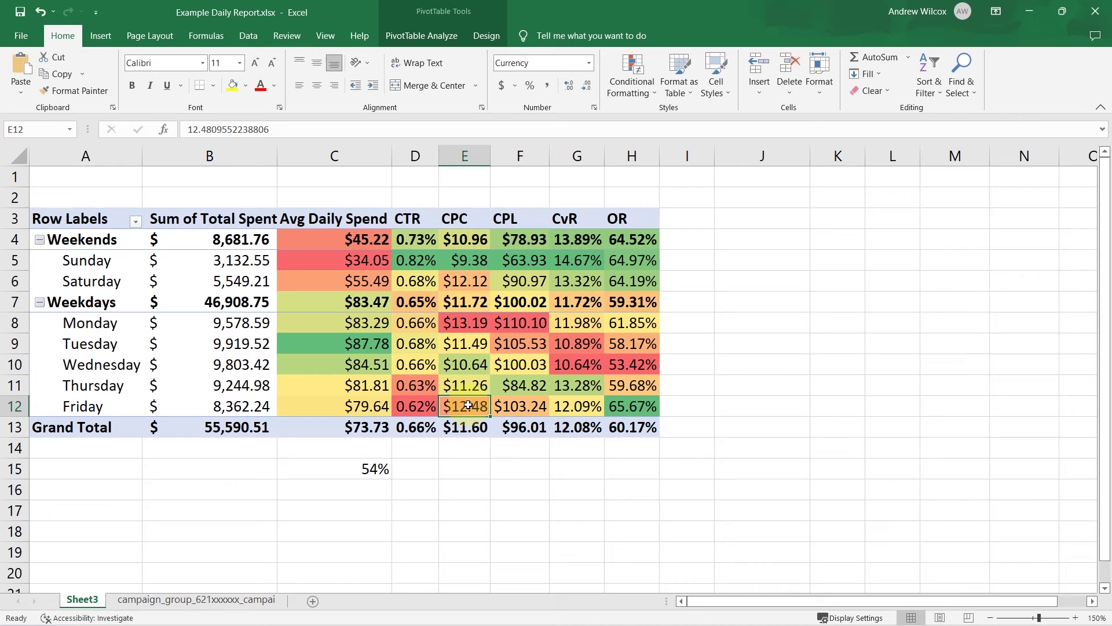
key(Up)
key(Up)
key(Up)
key(Up)
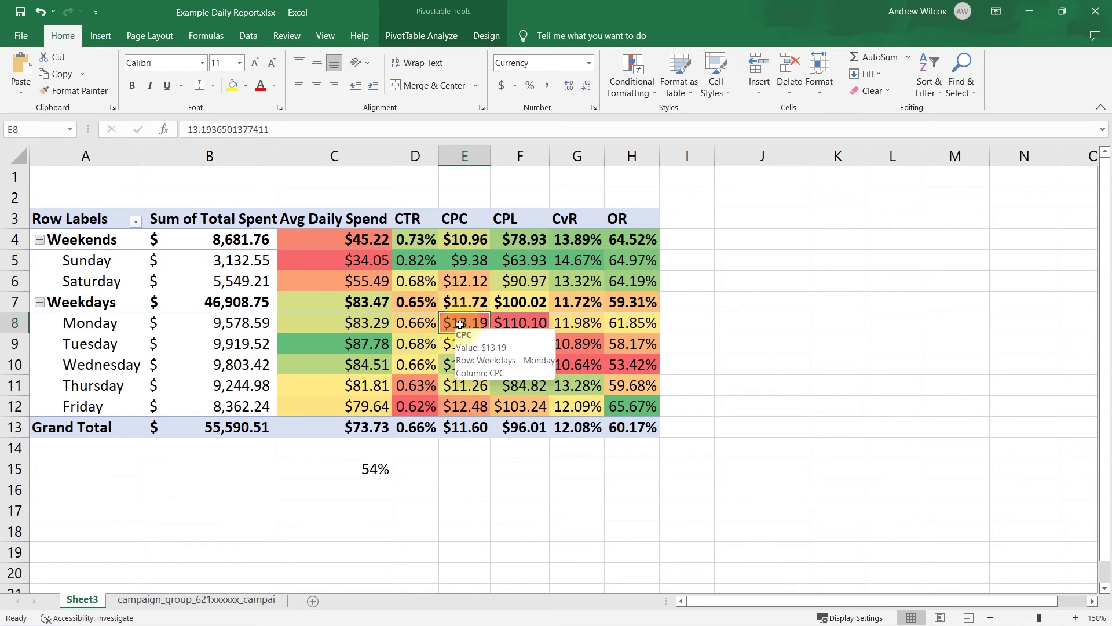
click(473, 408)
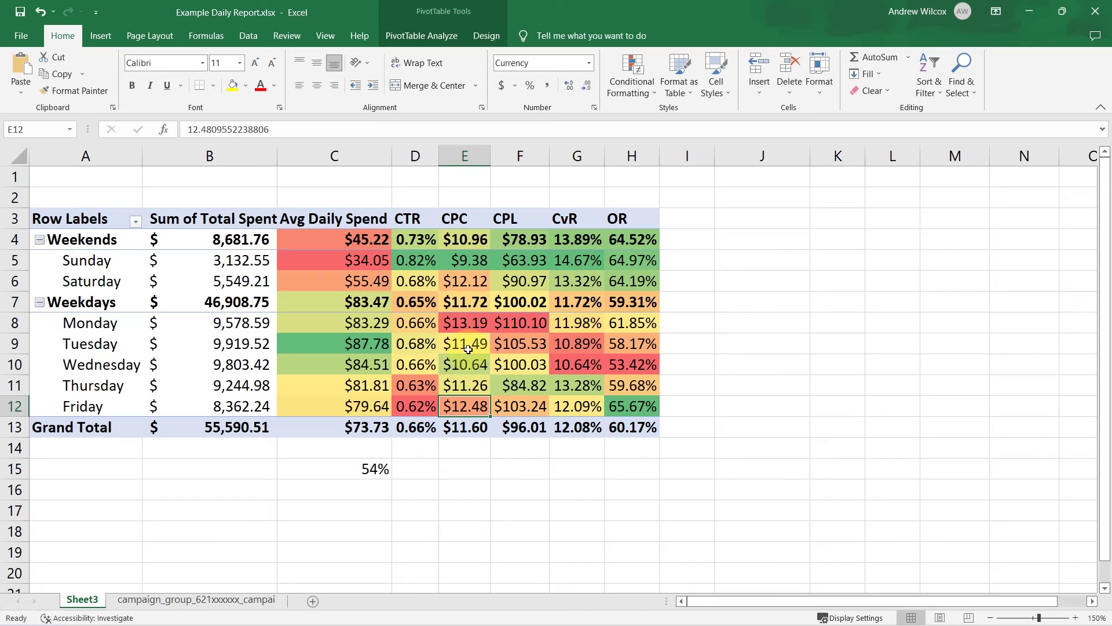
mouse_move(441, 349)
mouse_move(424, 322)
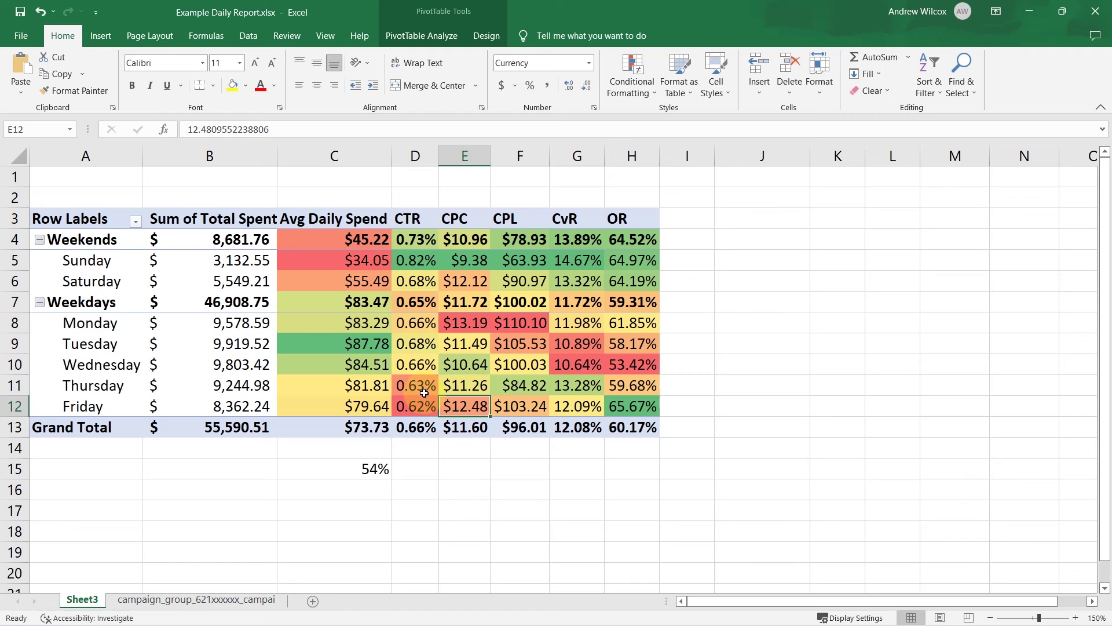
drag(424, 392, 424, 413)
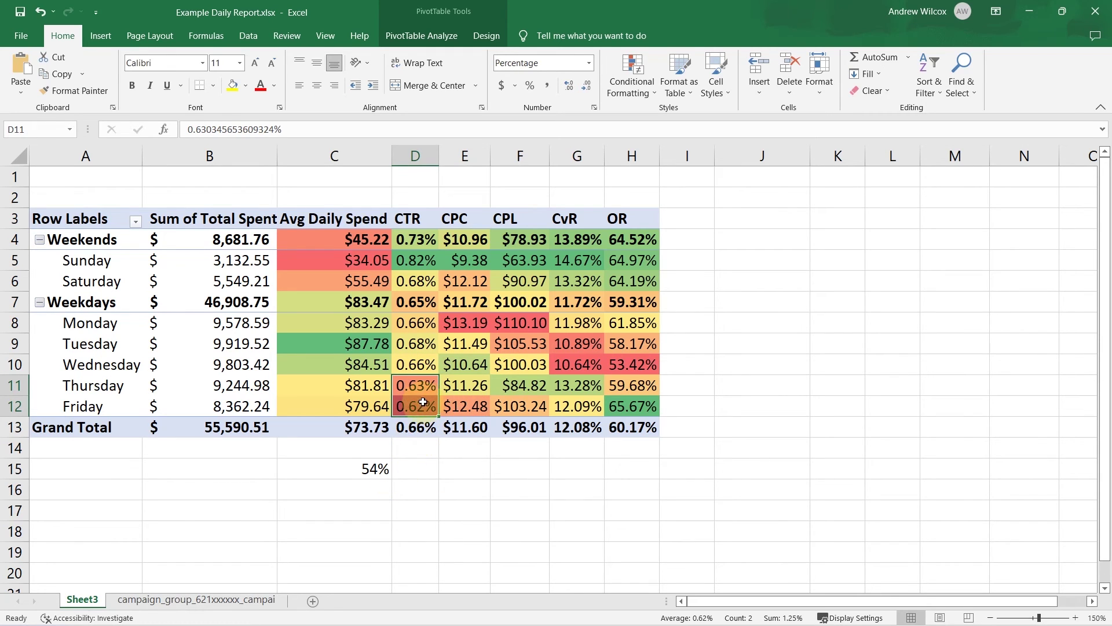
click(519, 448)
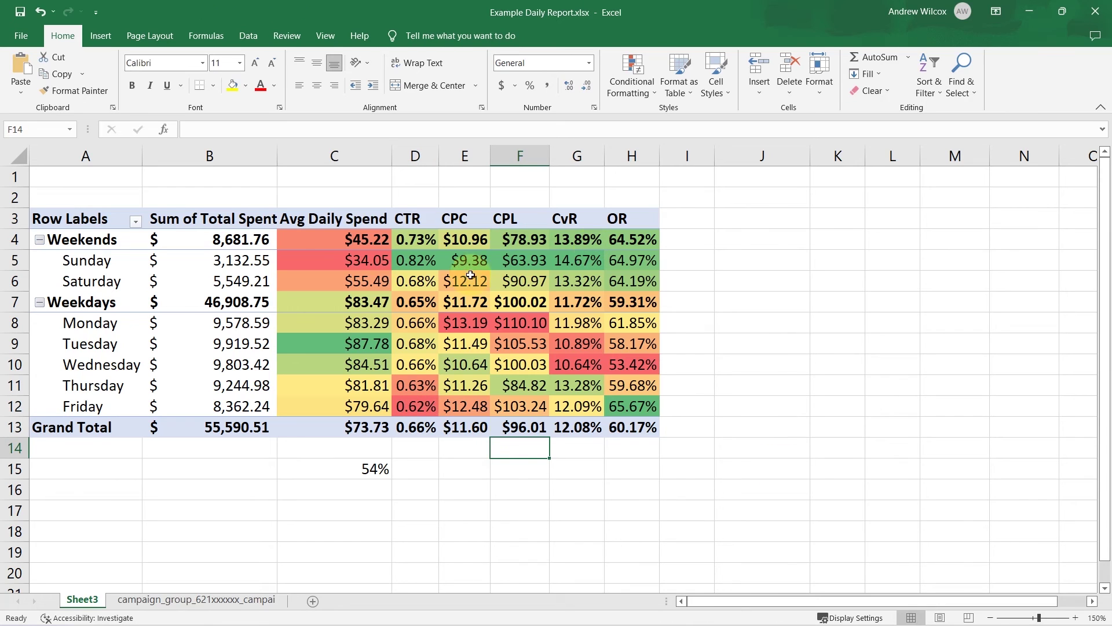